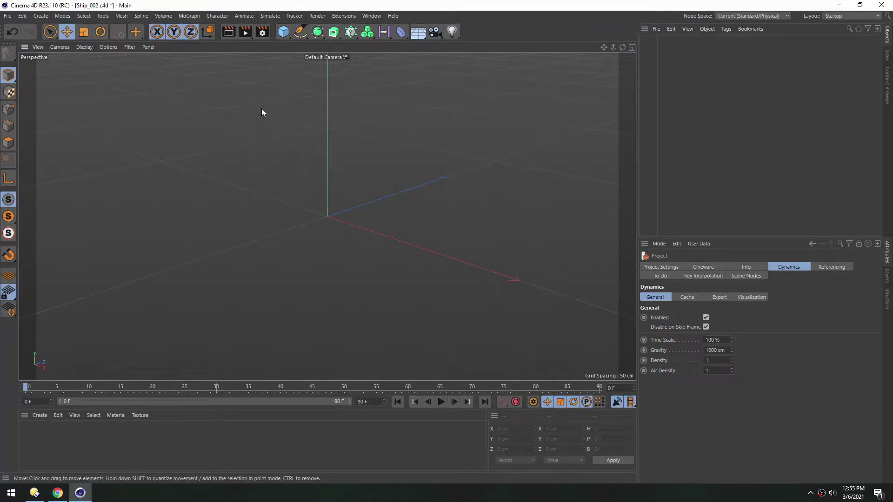
Create a cube inside a Subdivision Surface and display the model shaded with mesh lines
left_click(282, 32)
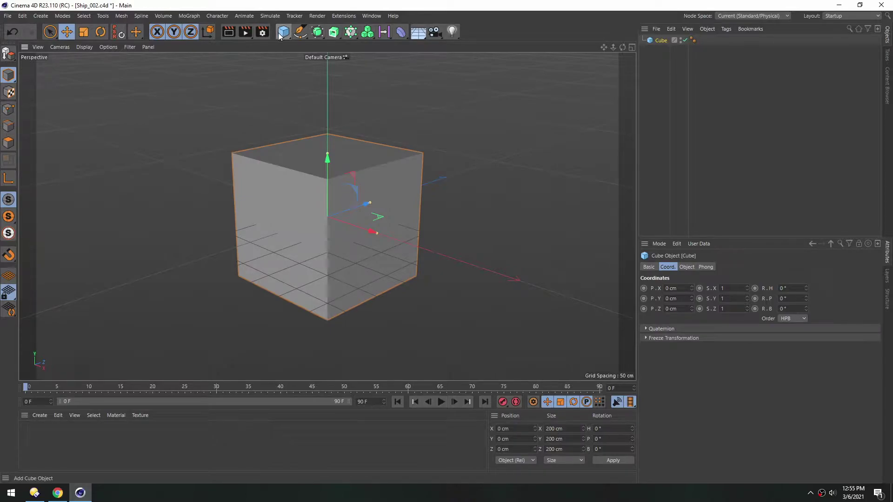
left_click(318, 32, "alt")
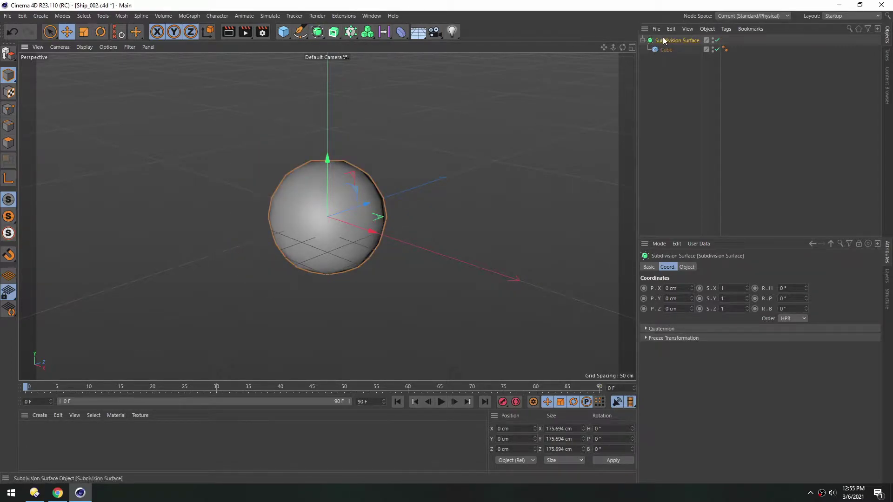
key("n")
key("b")
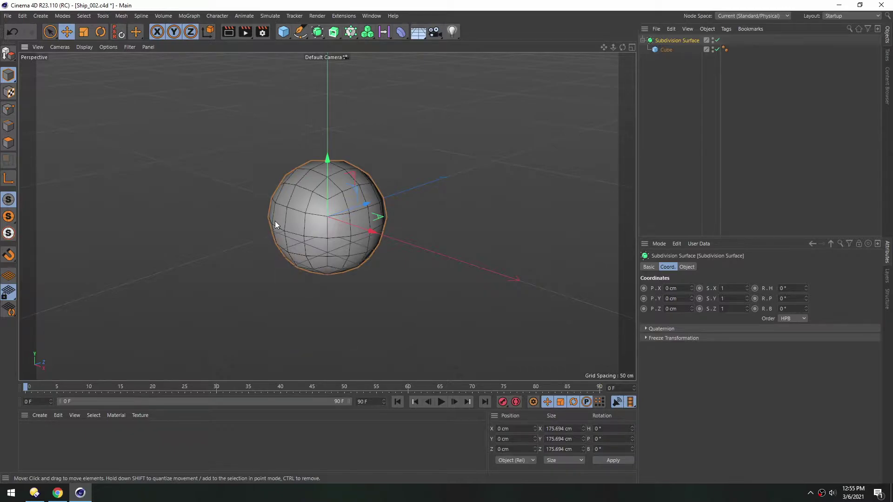
Set the Subdivision Surface's editor and renderer subdivisions to 4 and convert it into an editable polygon object
left_click(685, 267)
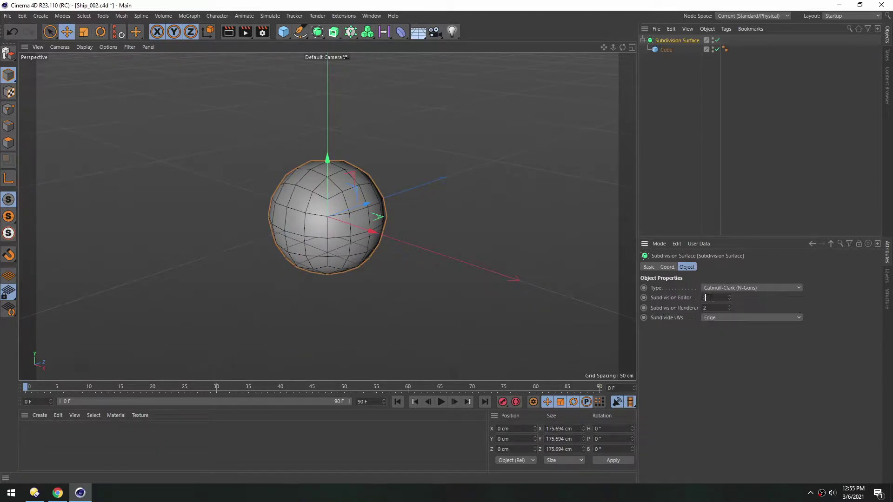
type("4")
key("Return")
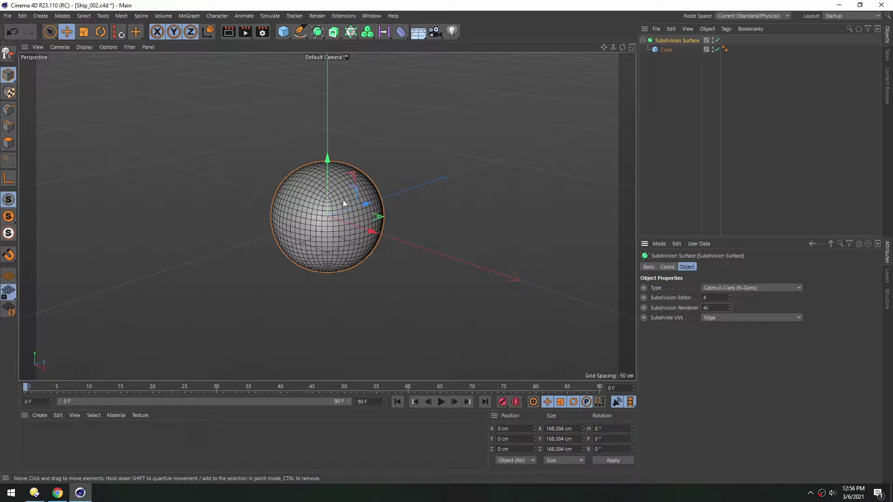
key("c")
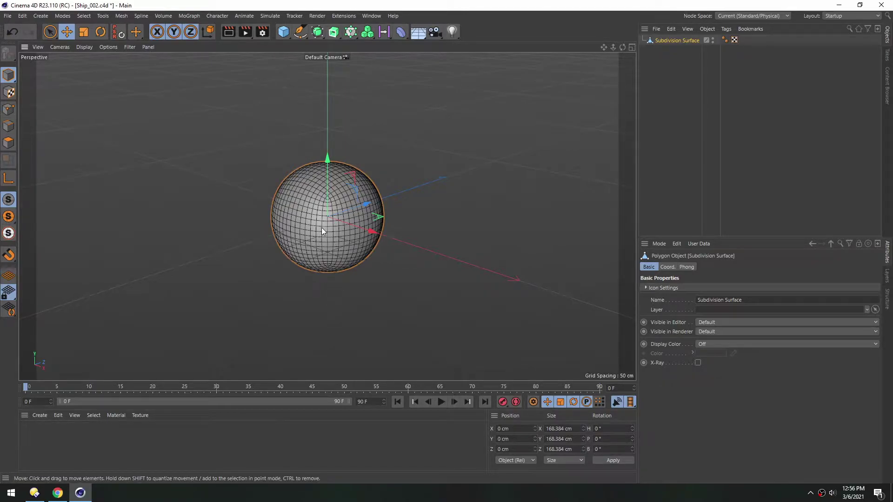
Select the points at the sphere's lower-left corner in the Right view and enable soft selection with a radius of about 168 cm
middle_click(329, 210)
middle_click(208, 308)
scroll(337, 226, "up", 2)
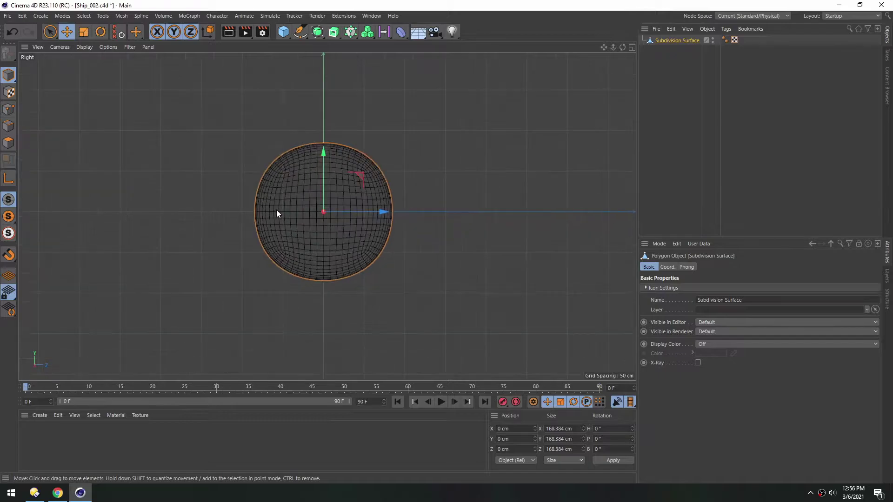
left_click(8, 109)
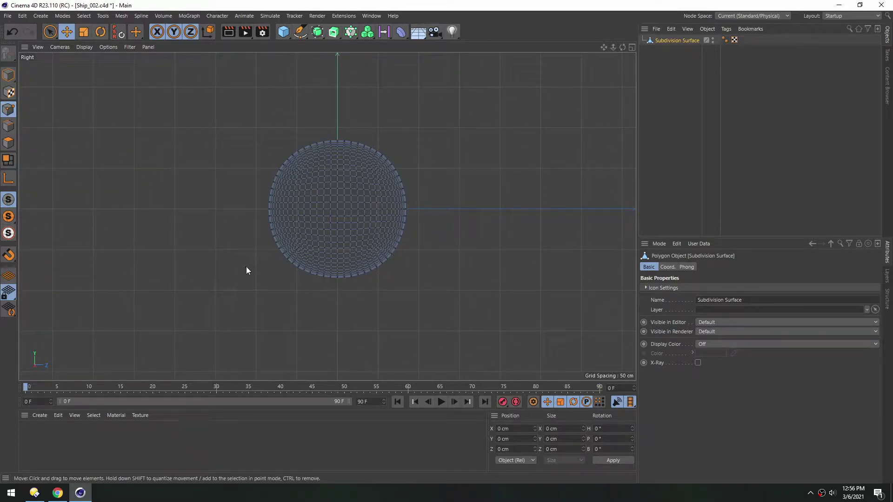
key("0")
left_click_drag(241, 292, 289, 244)
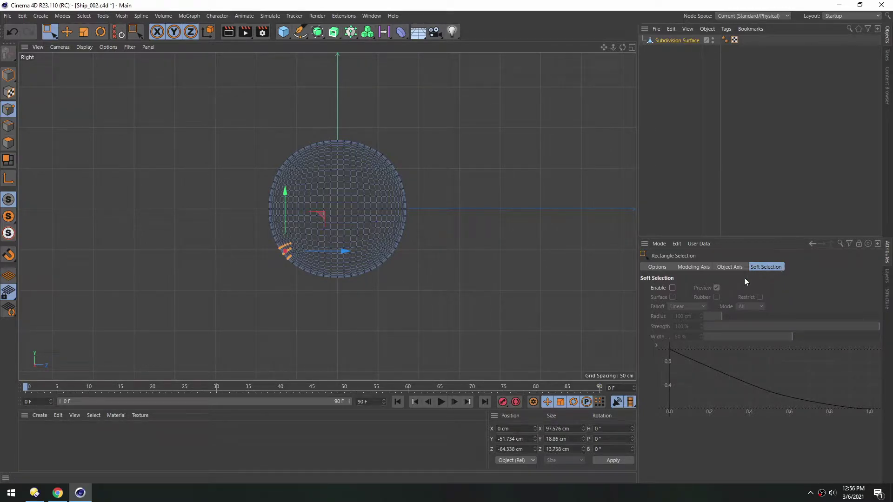
left_click(672, 288)
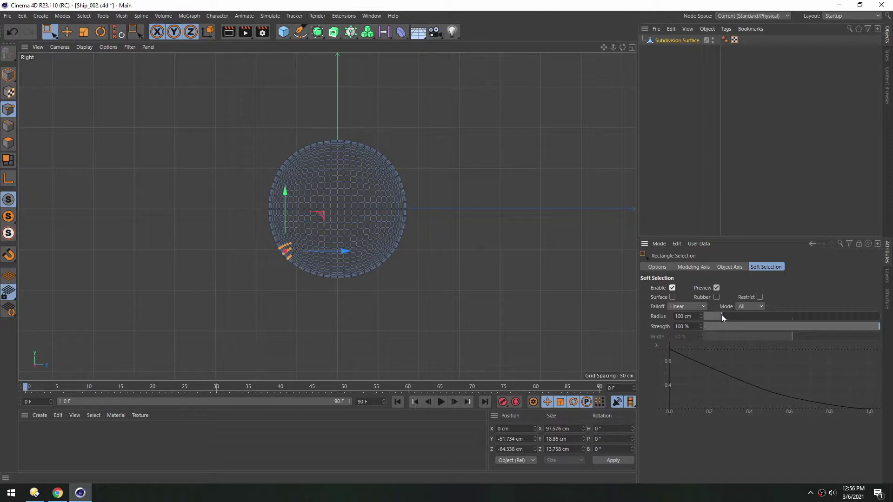
left_click_drag(721, 314, 733, 315)
key("e")
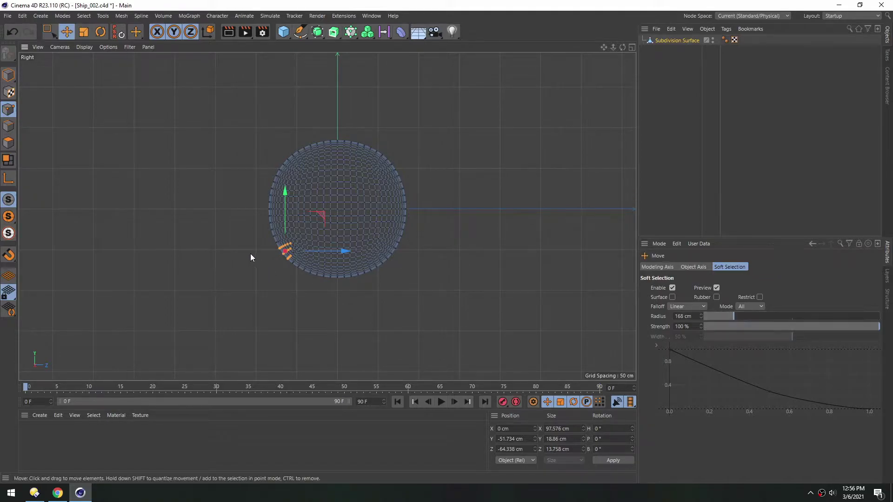
left_click_drag(250, 253, 74, 330)
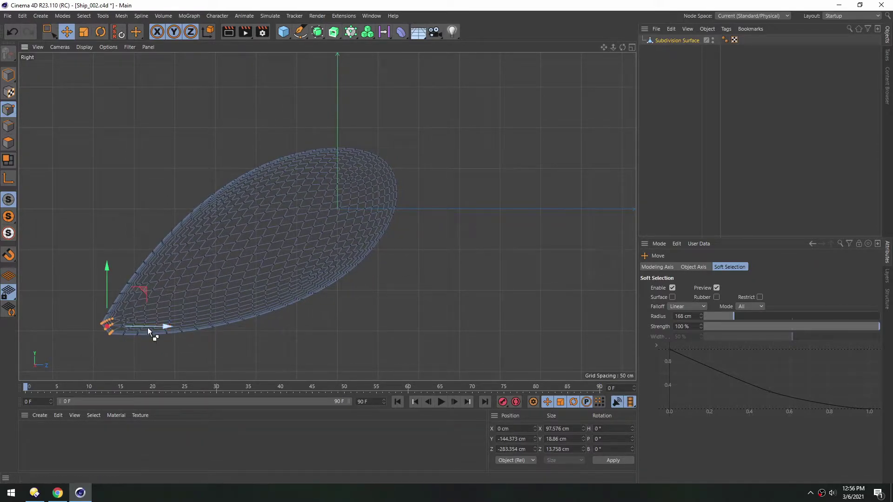
key("ctrl+z")
Set the soft selection falloff to Bell and pull the selected points down and outward by about 86 cm
left_click(674, 306)
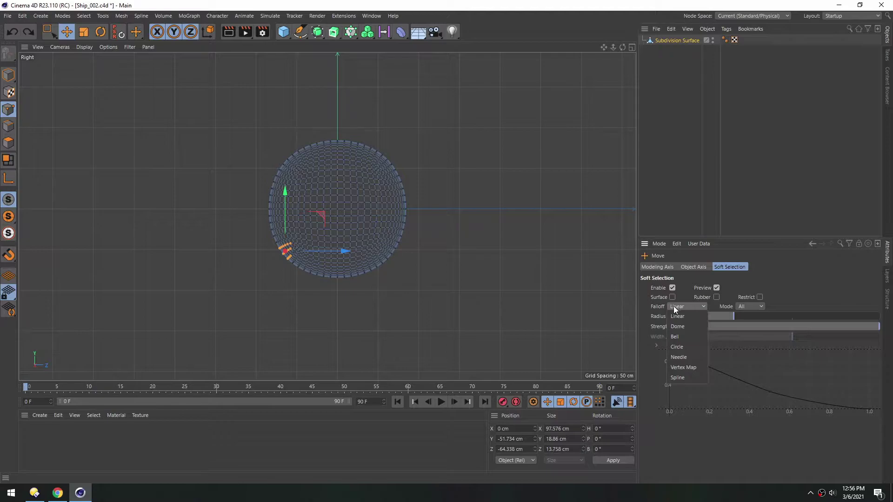
left_click(676, 336)
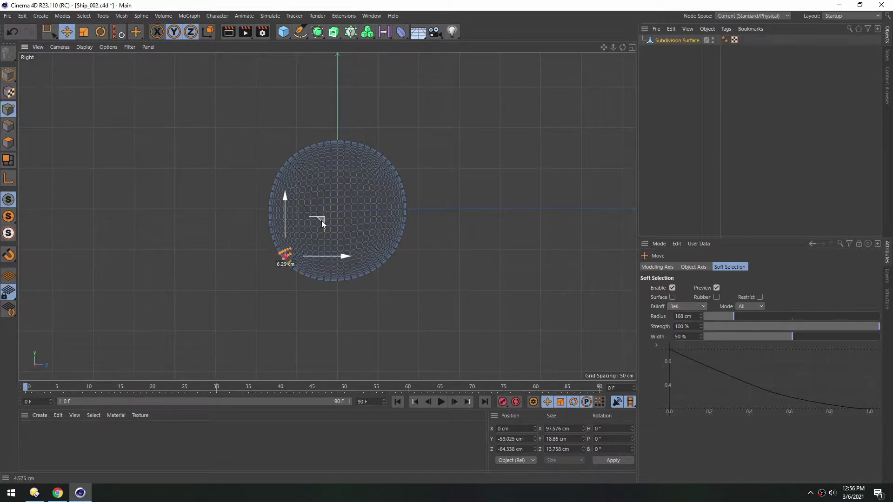
left_click_drag(322, 221, 278, 268)
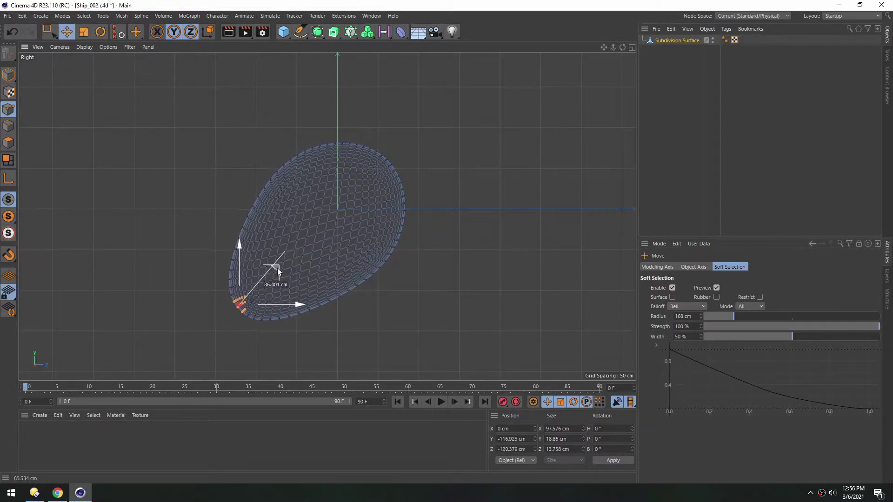
Rotate the pulled-out tip so that it bends upward, and raise it by about 25 cm
key("r")
left_click_drag(170, 298, 196, 239)
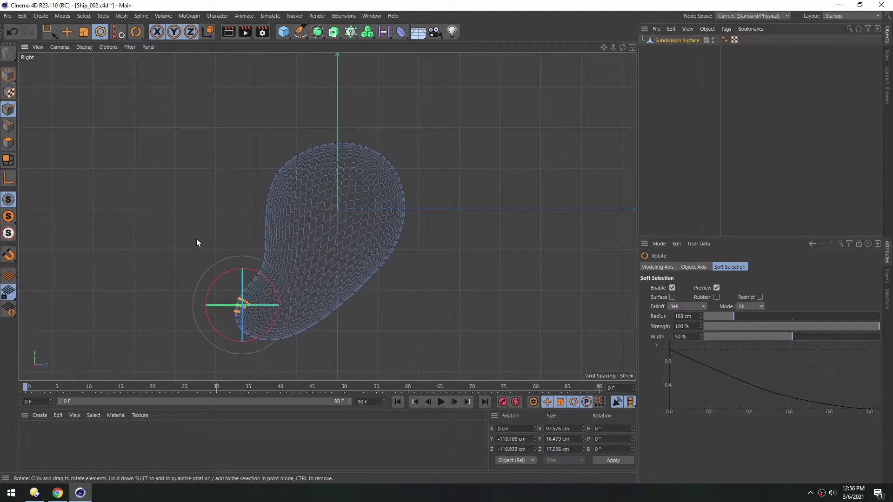
key("e")
left_click_drag(278, 267, 276, 247)
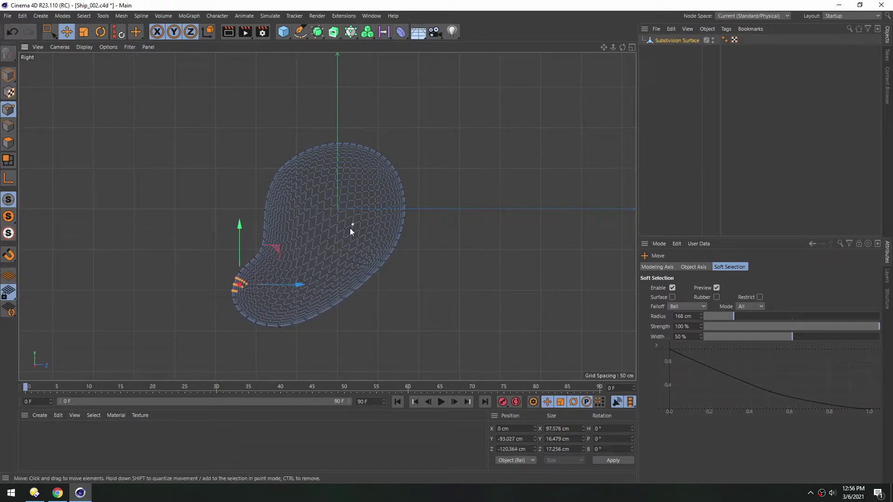
Select all points, rotate the whole shape to lie flatter, and move it up toward the origin
key("r")
key("ctrl+a")
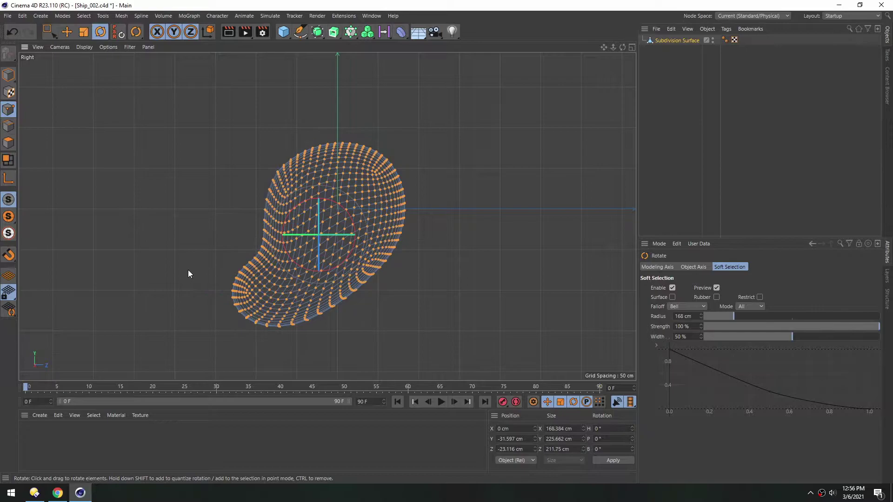
left_click_drag(349, 226, 452, 248)
key("e")
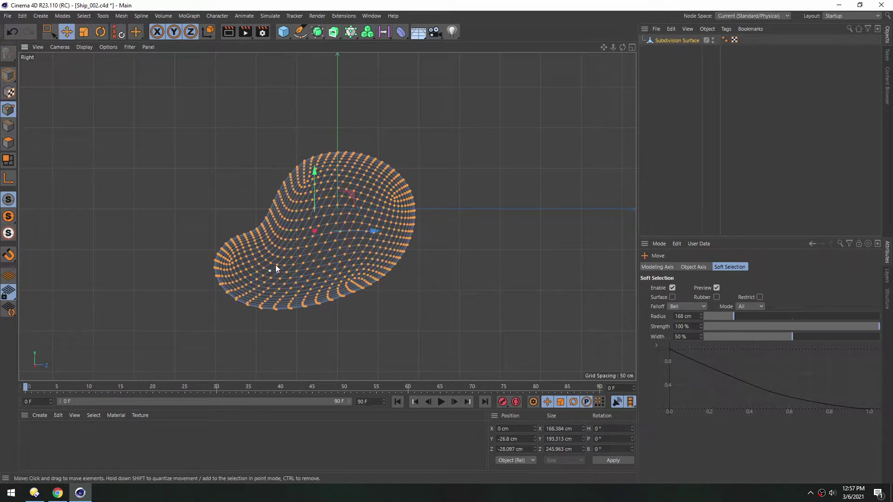
left_click_drag(275, 265, 278, 249)
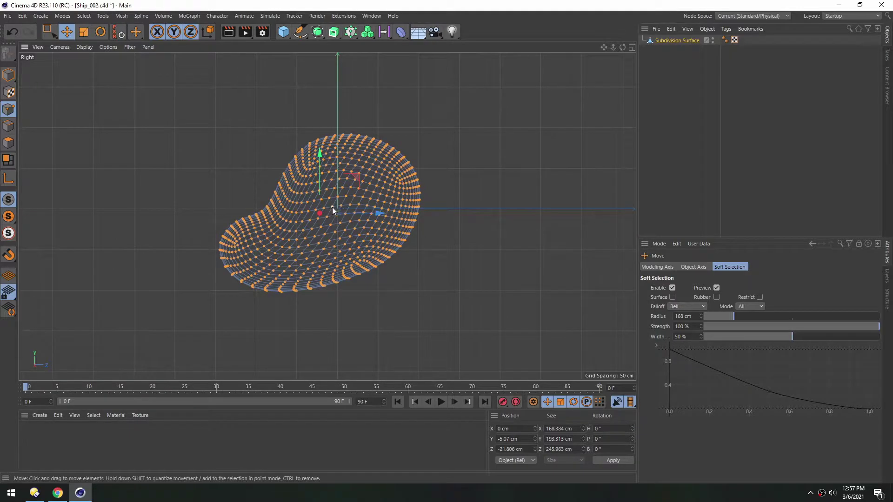
Switch back to Model mode and narrow the object along X to about 115 cm in the perspective view
left_click(8, 75)
middle_click(350, 280)
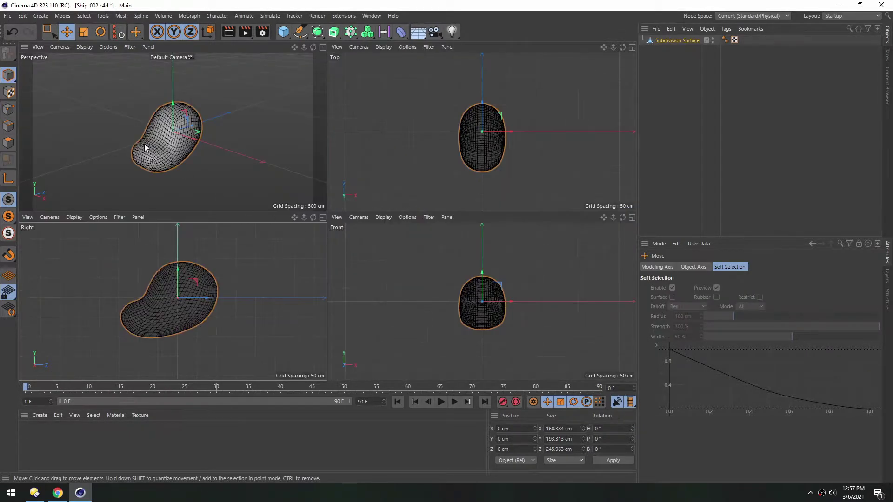
middle_click(145, 148)
left_click_drag(335, 211, 411, 252, "alt")
key("t")
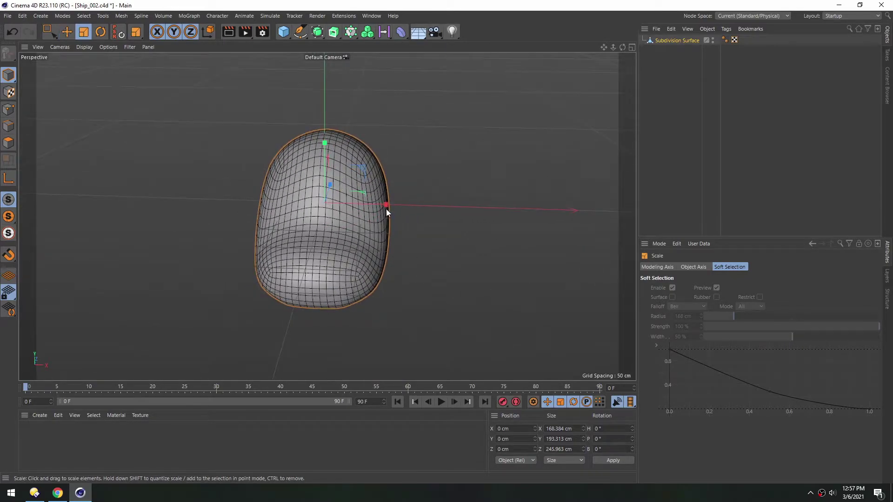
left_click_drag(386, 207, 339, 193)
Activate the Smooth sculpting brush and enlarge its size to about 89
key("shift+c")
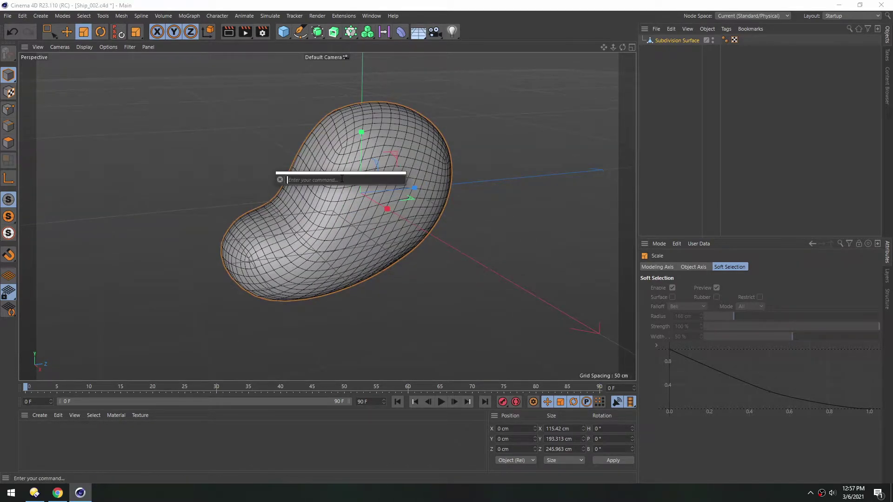
type("smooth")
key("Return")
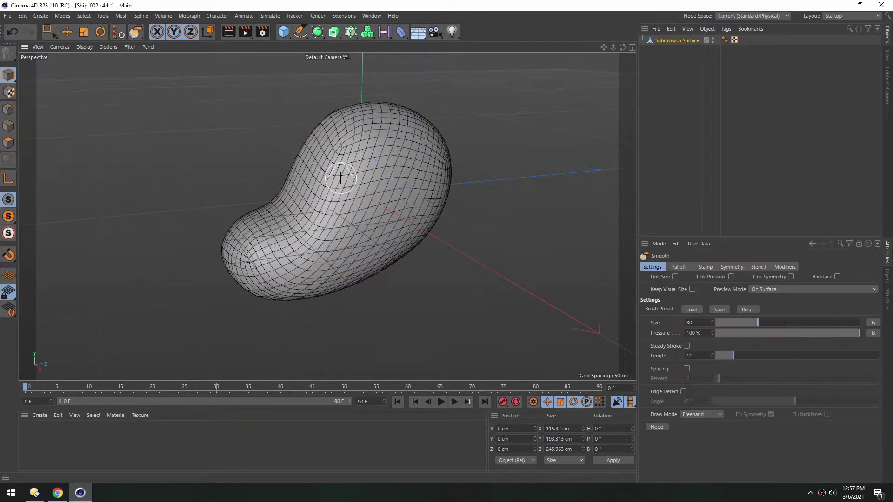
middle_click_drag(339, 184, 349, 175)
left_click_drag(349, 175, 463, 198, "alt")
mouse_move(319, 275)
left_mouse_down()
mouse_move(313, 201)
mouse_move(330, 107)
left_mouse_up()
mouse_move(341, 155)
left_mouse_down("alt")
mouse_move(273, 118)
mouse_move(221, 144)
mouse_move(162, 154)
left_mouse_up("alt")
left_click_drag(293, 217, 231, 223, "alt")
mouse_move(333, 181)
left_mouse_down()
mouse_move(340, 249)
mouse_move(353, 230)
mouse_move(365, 251)
mouse_move(392, 158)
left_mouse_up()
key("ctrl+z")
key("ctrl+z")
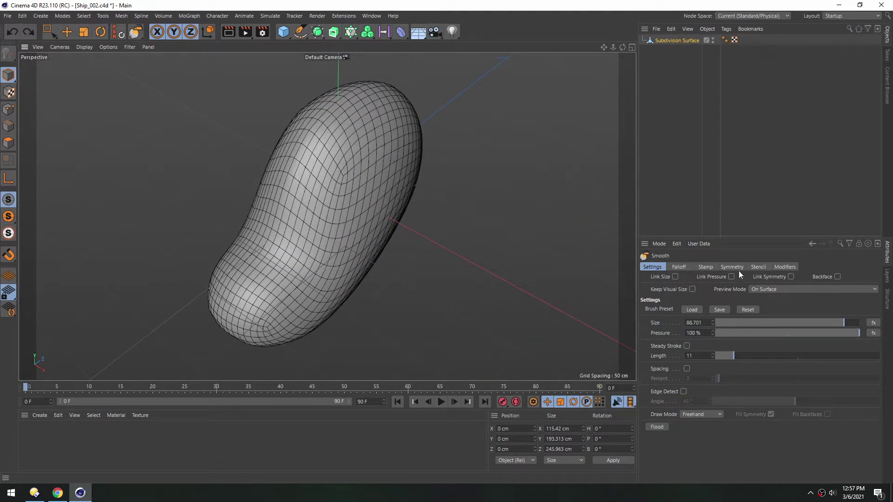
Enable X (YZ) symmetry for the Smooth brush and smooth the body's creased front and rounded rear
left_click(732, 267)
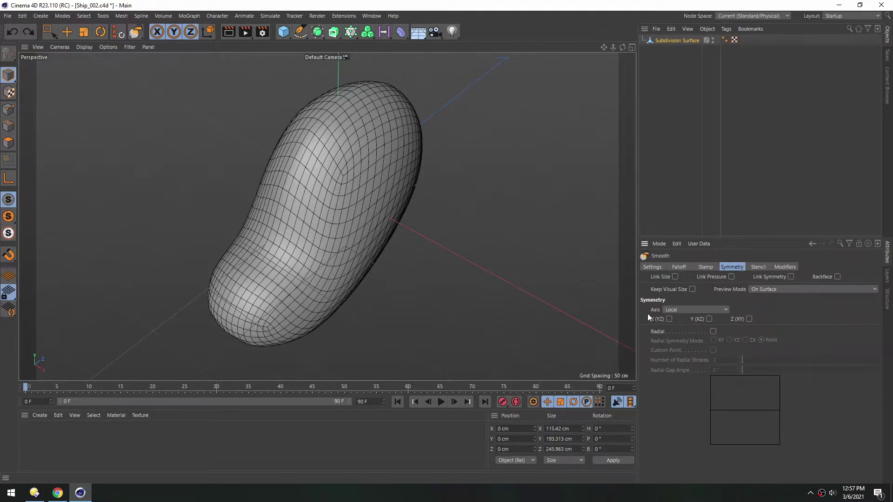
left_click(669, 319)
left_click_drag(295, 236, 412, 190, "alt")
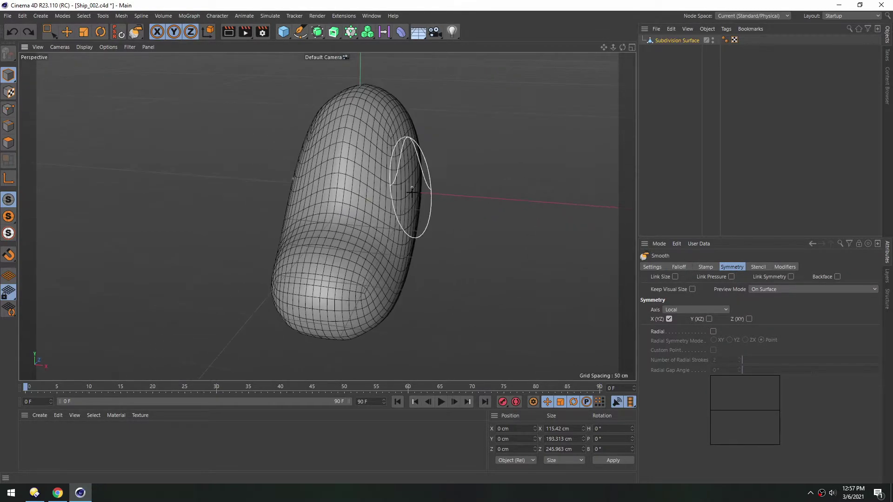
mouse_move(345, 179)
middle_mouse_down("alt")
mouse_move(383, 237)
mouse_move(379, 213)
mouse_move(389, 222)
middle_mouse_up("alt")
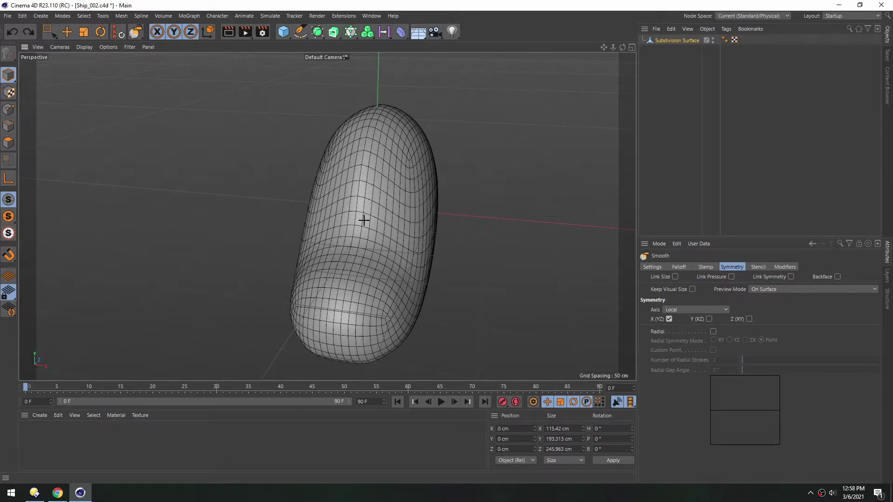
mouse_move(378, 126)
left_mouse_down("alt")
mouse_move(299, 225)
mouse_move(487, 183)
left_mouse_up("alt")
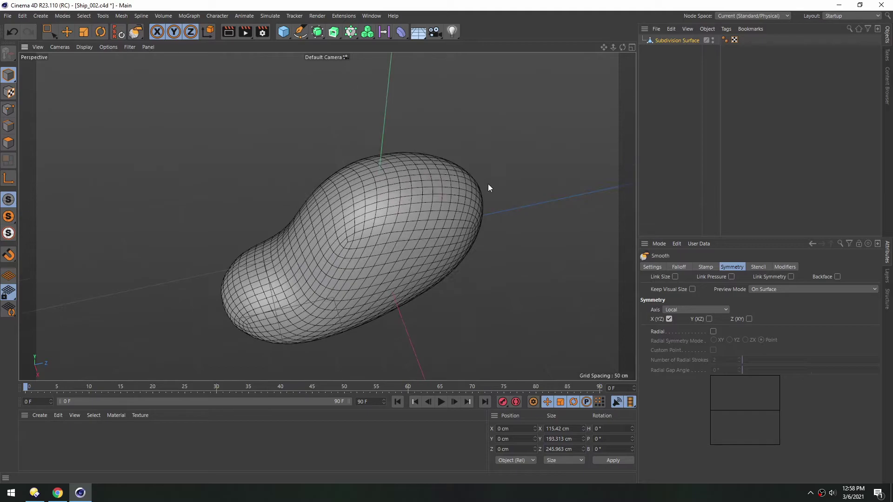
middle_click_drag(397, 215, 352, 197, "alt")
mouse_move(352, 197)
left_mouse_down("alt")
mouse_move(362, 200)
mouse_move(411, 308)
left_mouse_up("alt")
middle_click_drag(388, 268, 432, 151, "alt")
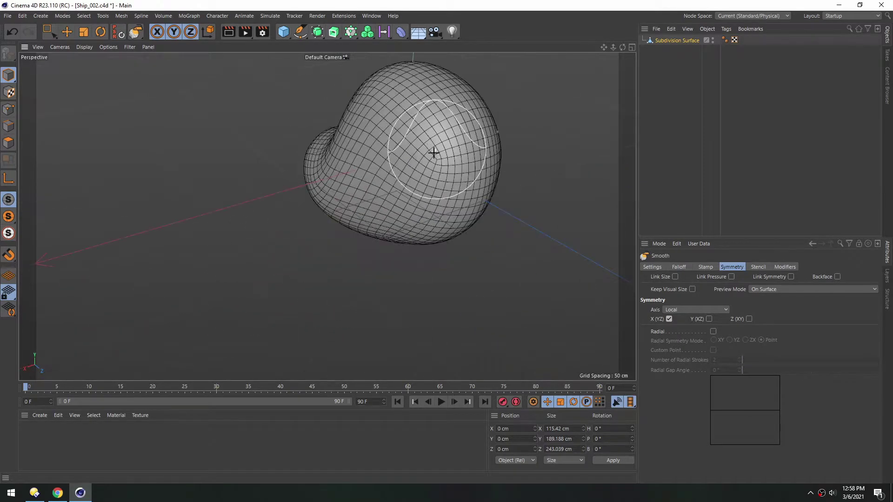
mouse_move(433, 151)
left_mouse_down("alt")
mouse_move(507, 241)
mouse_move(458, 313)
left_mouse_up("alt")
mouse_move(450, 196)
left_mouse_down("alt")
mouse_move(459, 183)
mouse_move(527, 215)
left_mouse_up("alt")
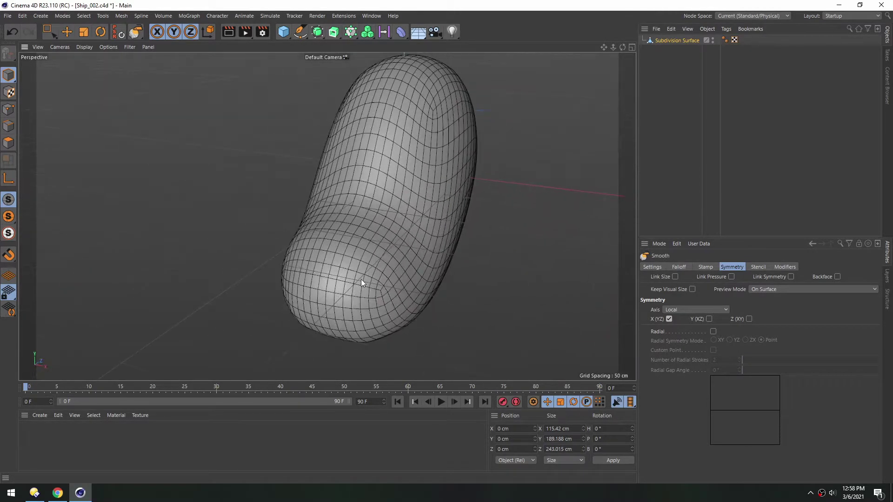
Smooth the front tip and the remaining uneven areas around the body with symmetrical brush strokes
left_click_drag(361, 281, 395, 251)
left_click_drag(396, 251, 327, 222, "alt")
middle_click_drag(420, 116, 404, 167, "alt")
left_click_drag(404, 167, 484, 140)
middle_click_drag(414, 168, 371, 143, "alt")
mouse_move(371, 143)
left_mouse_down("alt")
mouse_move(397, 193)
mouse_move(358, 209)
left_mouse_up("alt")
mouse_move(343, 215)
left_mouse_down("alt")
mouse_move(461, 201)
mouse_move(372, 201)
mouse_move(318, 241)
mouse_move(300, 241)
mouse_move(386, 269)
left_mouse_up("alt")
mouse_move(449, 205)
left_mouse_down("alt")
mouse_move(428, 203)
mouse_move(403, 220)
left_mouse_up("alt")
middle_click_drag(442, 191, 371, 182, "alt")
mouse_move(371, 181)
left_mouse_down("alt")
mouse_move(407, 198)
mouse_move(385, 186)
mouse_move(396, 126)
left_mouse_up("alt")
mouse_move(295, 209)
left_mouse_down("alt")
mouse_move(345, 237)
mouse_move(329, 235)
left_mouse_up("alt")
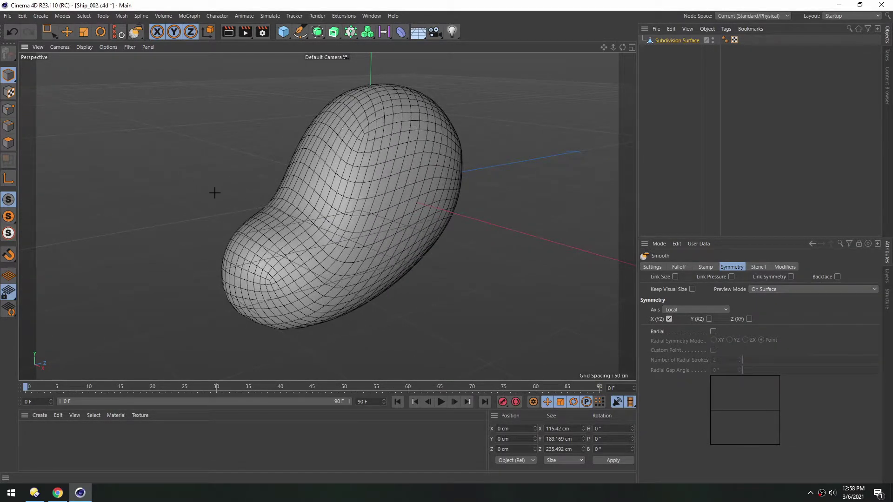
Leave the Smooth brush for the Move tool and display the model with Gouraud shading without mesh lines
key("e")
mouse_move(338, 197)
left_mouse_down("alt")
mouse_move(330, 189)
mouse_move(347, 204)
mouse_move(316, 150)
left_mouse_up("alt")
key("n")
key("a")
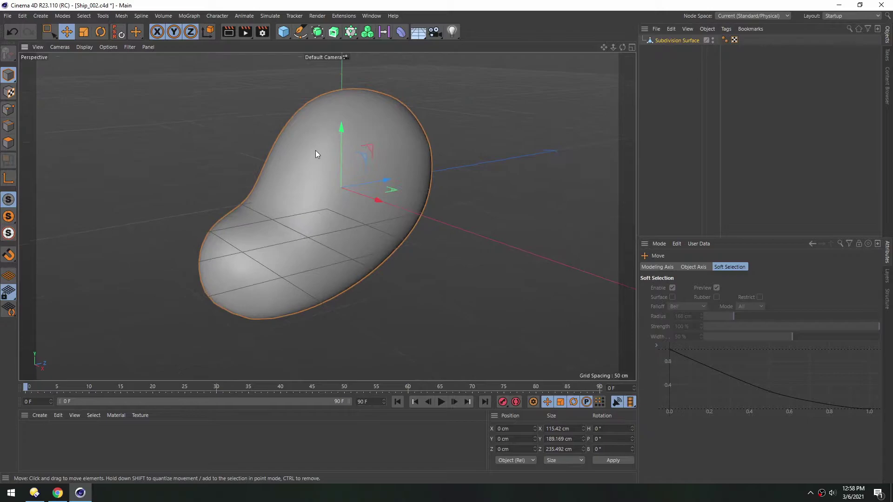
Add a Cloth Surface generator to the scene
left_click(318, 34)
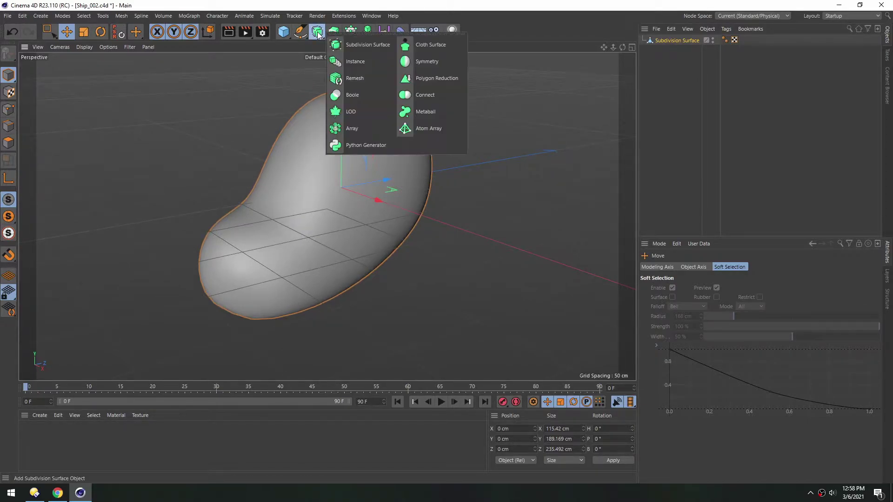
left_click(406, 42)
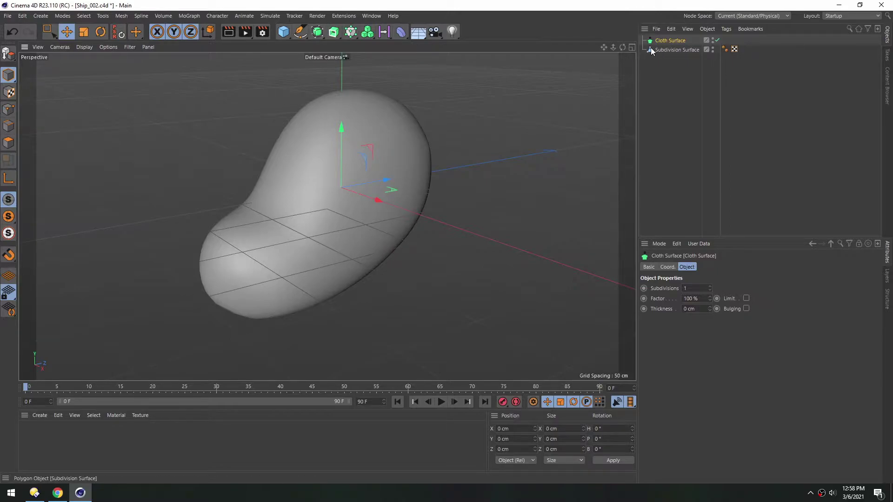
Nest the ship body mesh under the Cloth Surface and set the Cloth Surface subdivisions to 0
left_click_drag(654, 48, 669, 41)
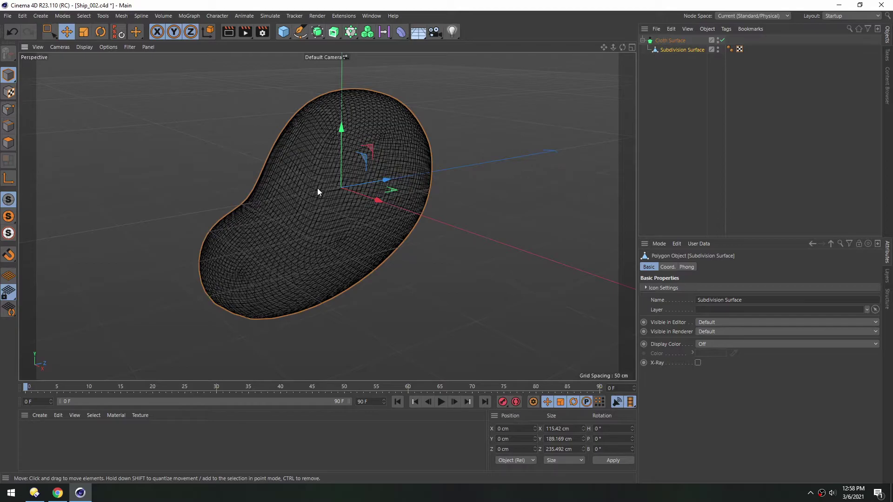
left_click_drag(316, 187, 329, 175, "alt")
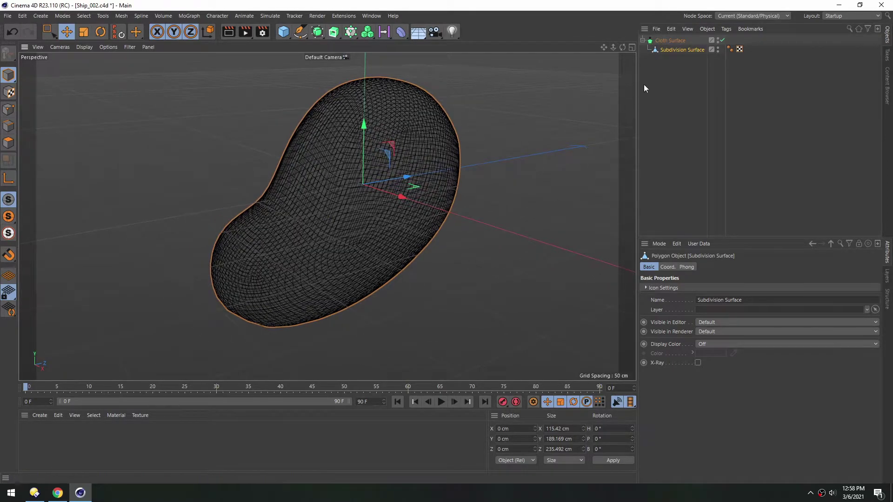
left_click(665, 41)
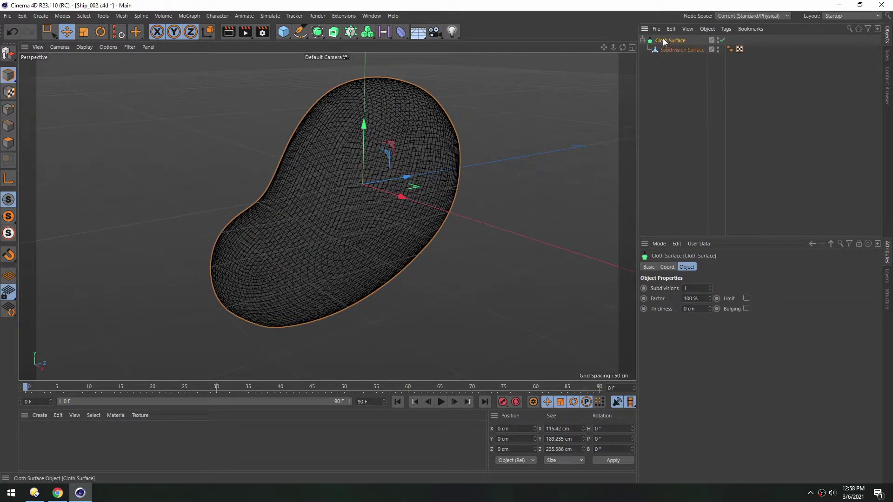
double_click(692, 288)
type("0")
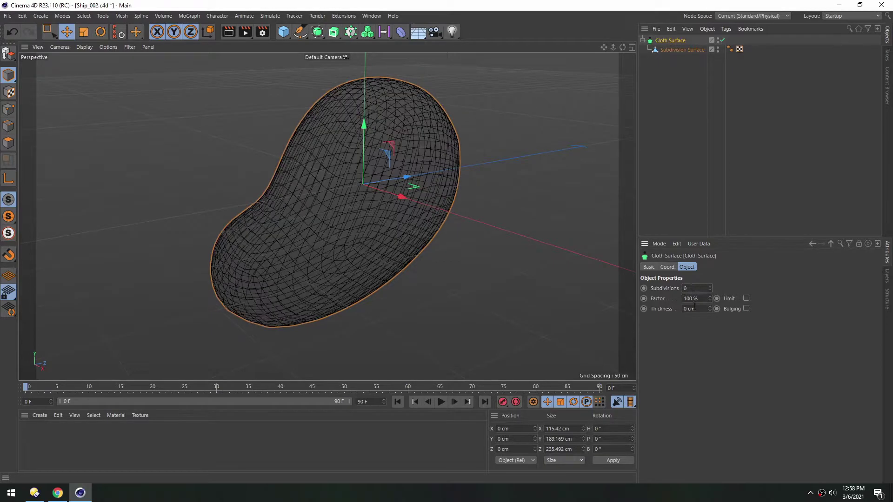
Set the Cloth Surface thickness to -11 cm and collapse it with the body into one mesh using Connect Objects + Delete
scroll(692, 309, "down", 7)
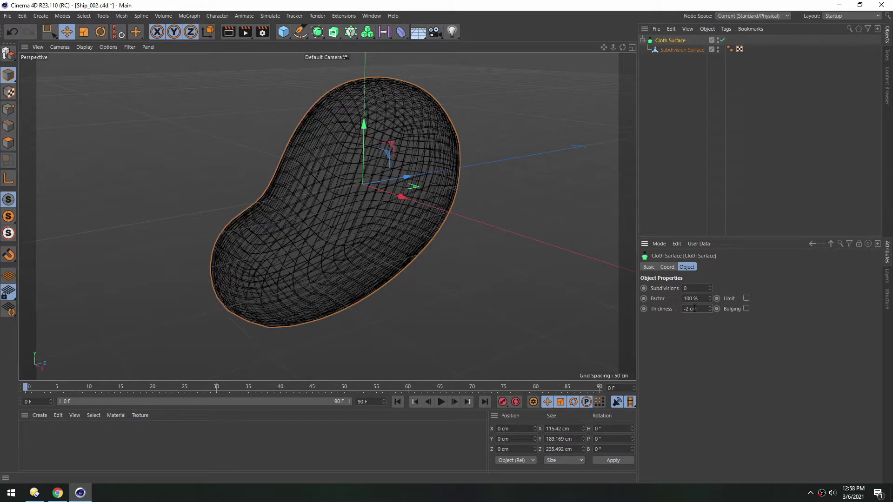
scroll(693, 309, "down", 3)
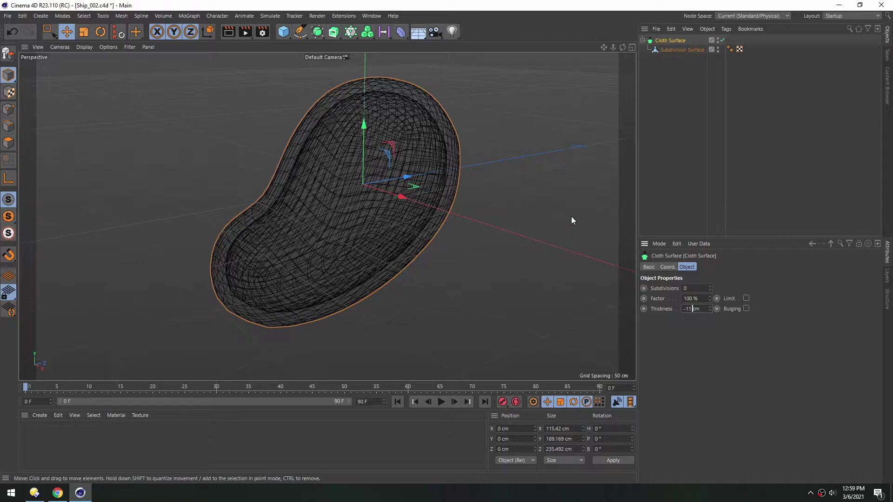
right_click(665, 42)
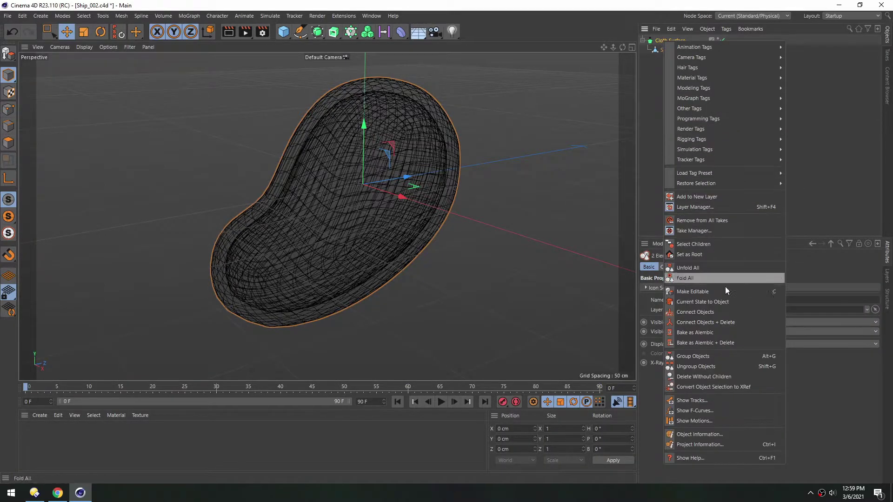
left_click(704, 322)
left_click_drag(334, 157, 438, 100, "alt")
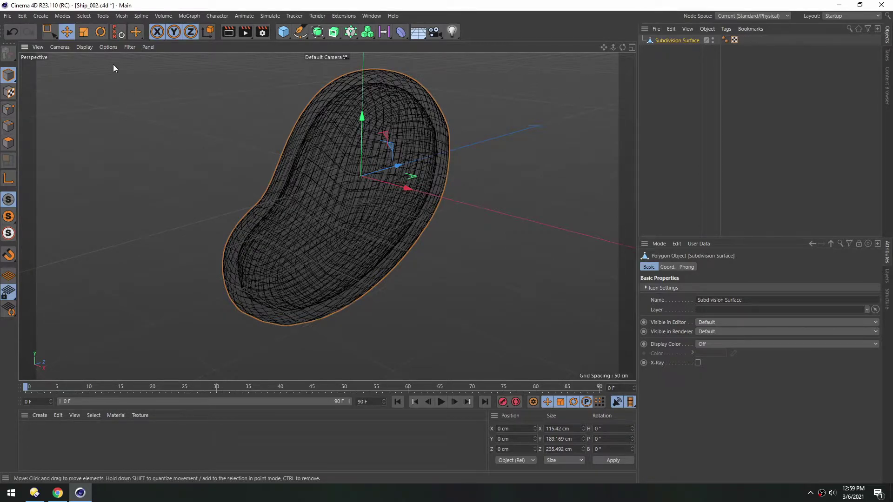
Turn on the display of polygon normals and select all polygons of the body
left_click(109, 46)
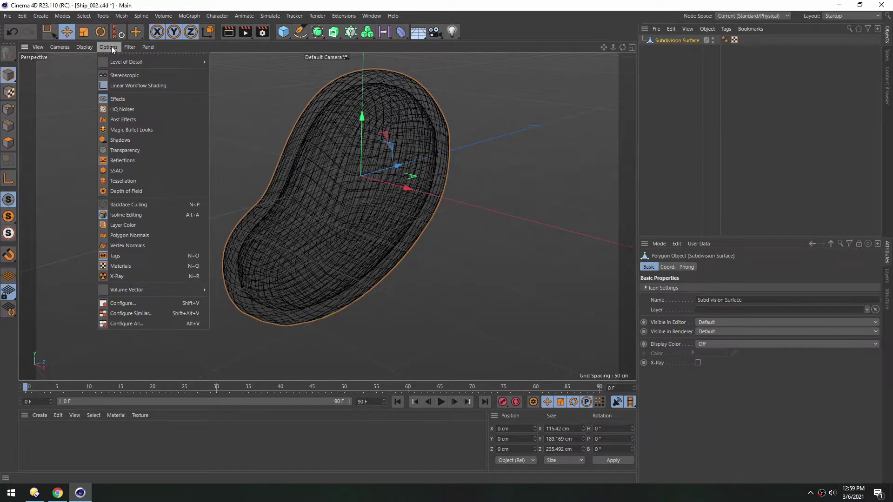
left_click(127, 235)
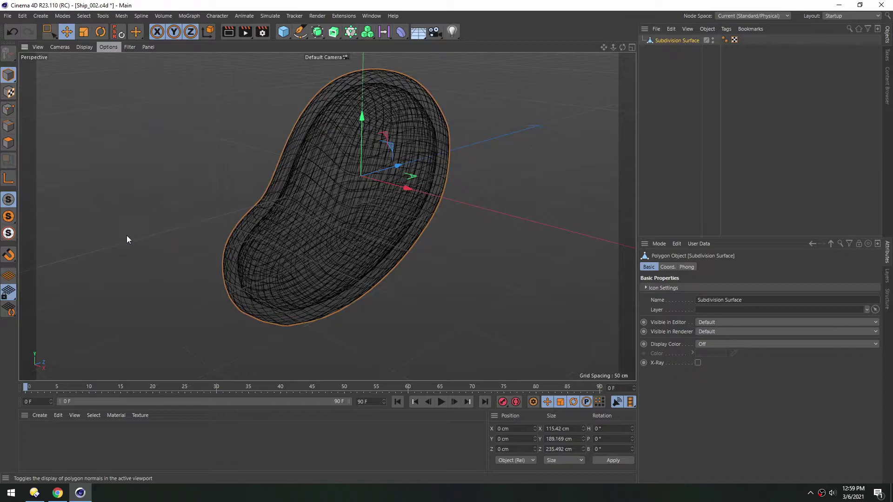
left_click(7, 144)
scroll(411, 142, "up", 1)
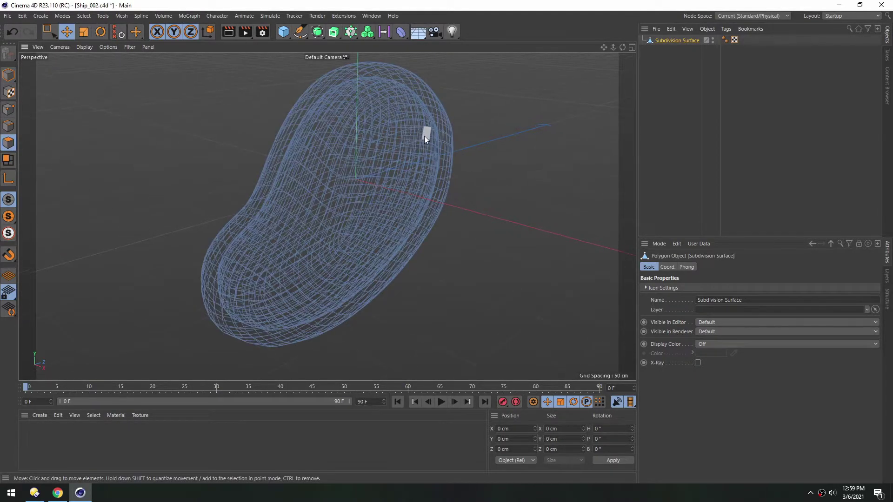
key("ctrl+a")
left_click_drag(392, 110, 440, 132, "alt")
scroll(440, 132, "up", 3)
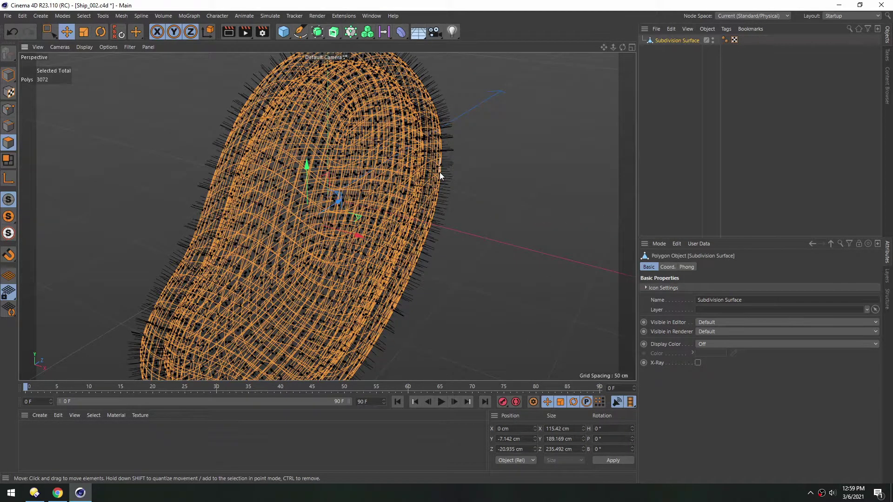
Display the body with Gouraud shading and mesh lines, and disable soft selection for the Move tool
key("n")
key("b")
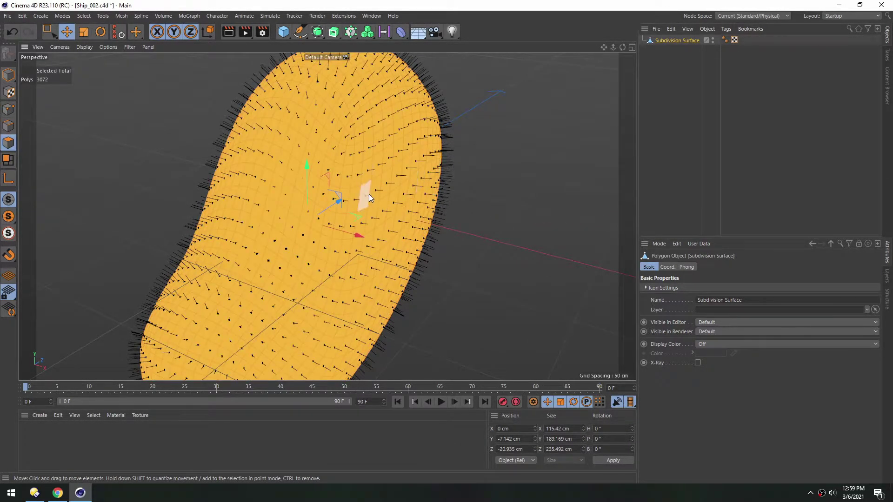
mouse_move(421, 153)
right_mouse_down("alt")
mouse_move(456, 133)
mouse_move(429, 150)
right_mouse_up("alt")
key("e")
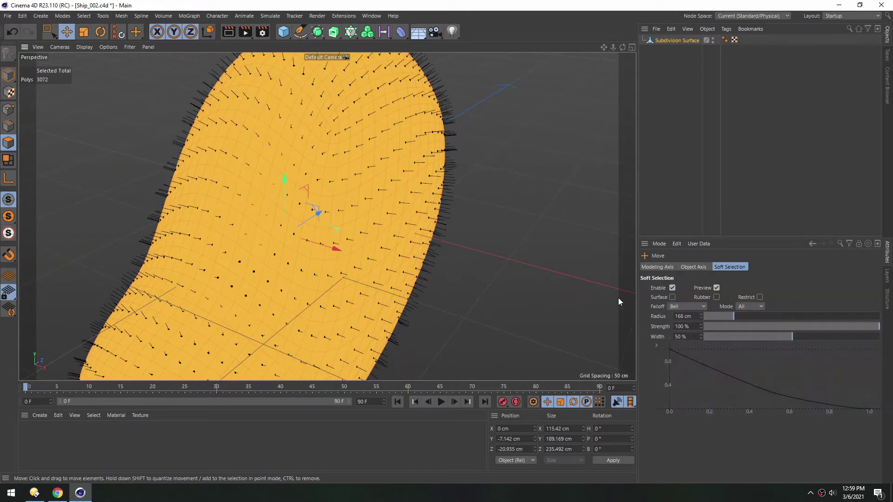
left_click(673, 288)
From inside the hollow body, select all connected polygons of the inner shell and reverse their normals
scroll(426, 180, "up", 10)
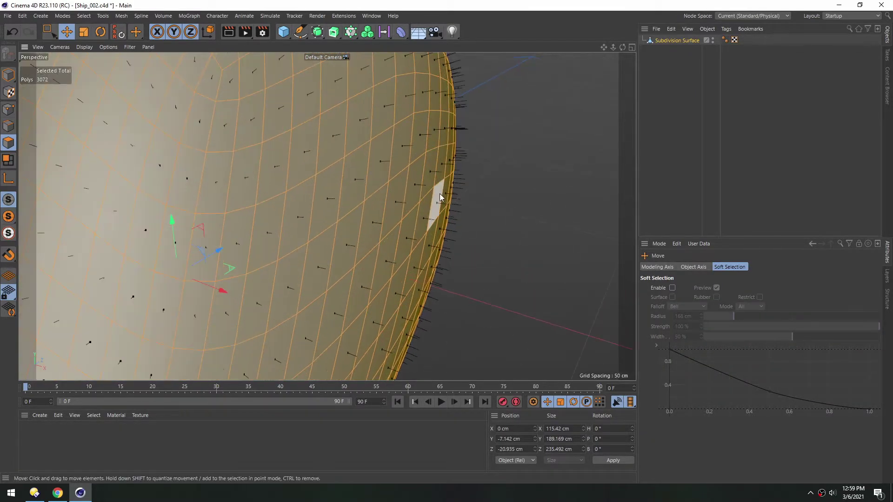
right_click_drag(498, 159, 504, 154, "alt")
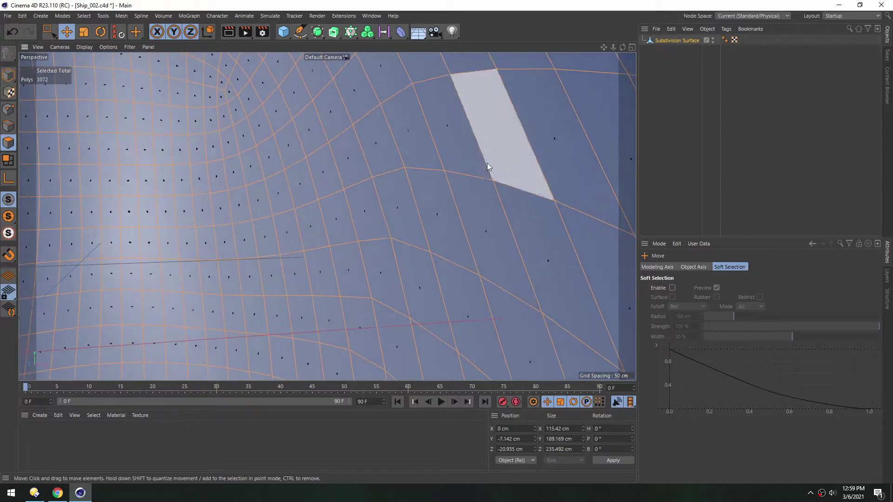
left_click_drag(327, 216, 395, 190, "alt")
right_click_drag(476, 183, 463, 177, "alt")
left_click_drag(413, 202, 389, 207, "alt")
scroll(391, 210, "up", 2)
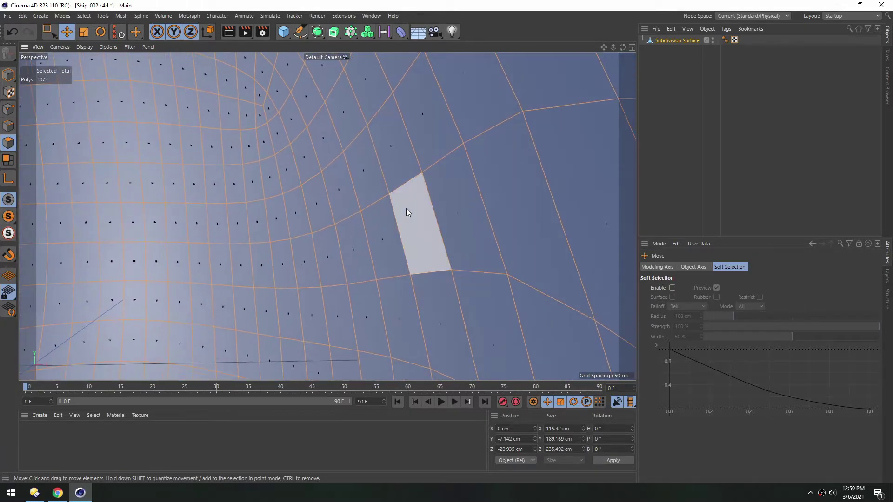
double_click(407, 226)
left_click_drag(411, 215, 380, 217, "alt")
left_click(546, 225)
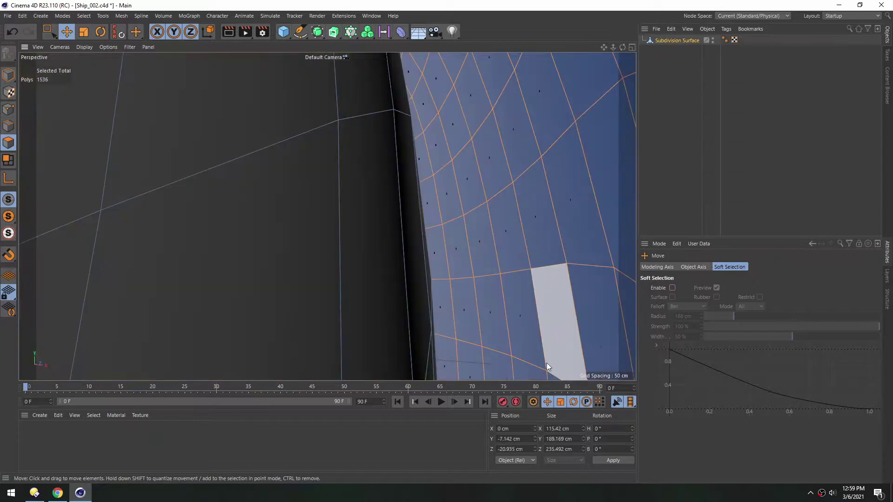
double_click(310, 270)
mouse_move(321, 249)
left_mouse_down("alt")
mouse_move(342, 249)
mouse_move(320, 236)
left_mouse_up("alt")
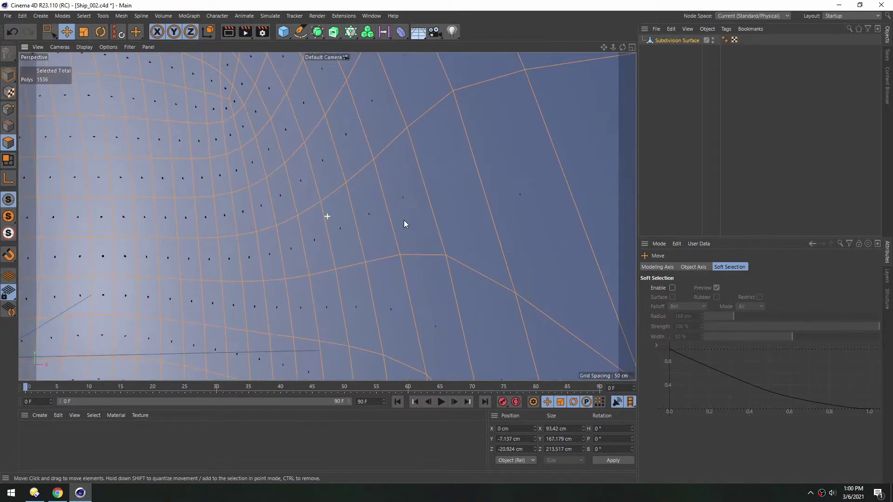
middle_click_drag(403, 220, 394, 221, "alt")
key("u")
key("r")
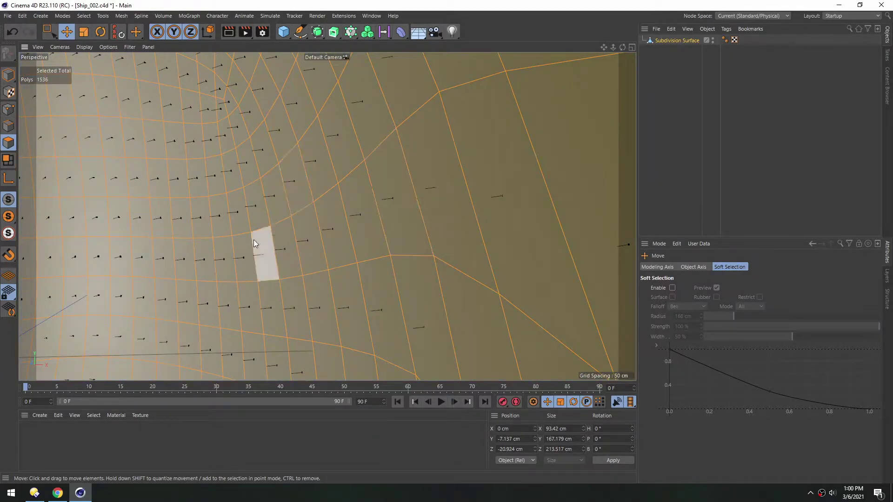
Select the entire outer shell to check the direction of its normals, and return to Model mode
left_click_drag(253, 239, 285, 216, "alt")
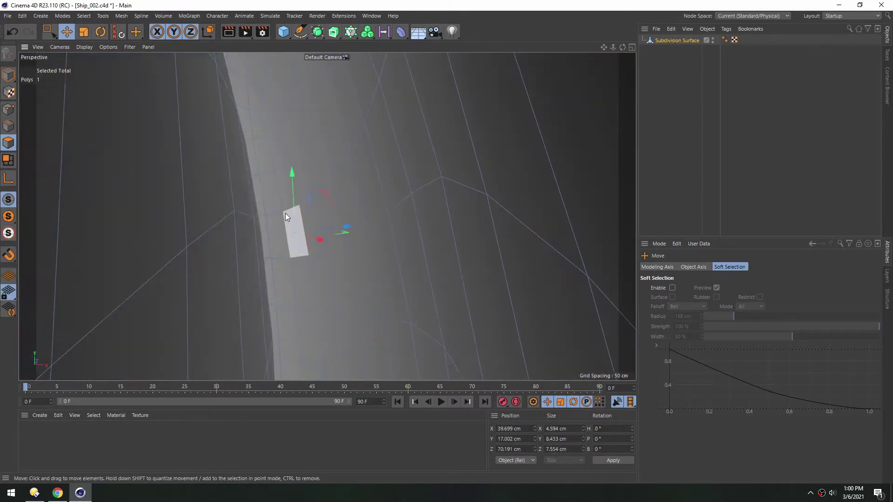
key("ctrl+a")
scroll(297, 215, "down", 10)
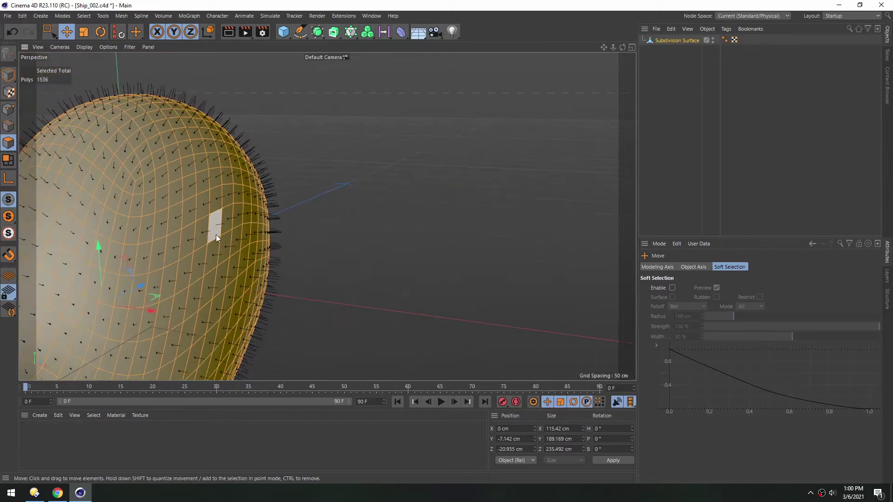
left_click_drag(216, 238, 363, 108, "alt")
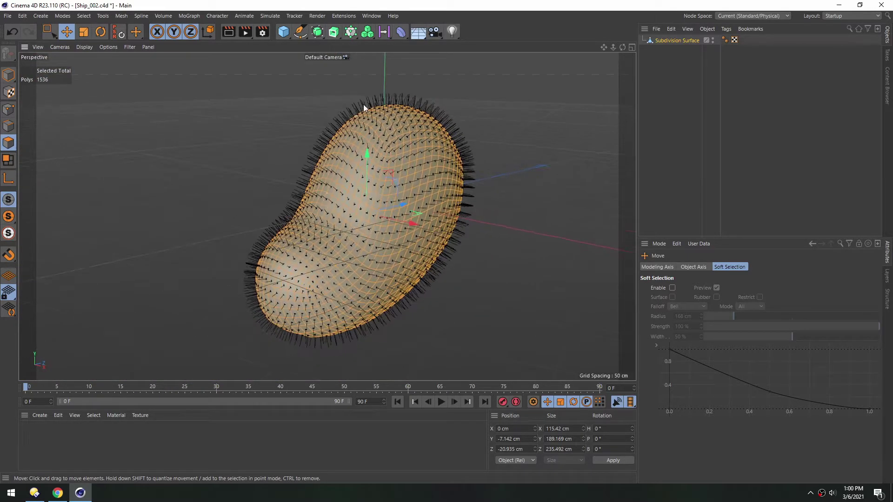
left_click_drag(391, 349, 339, 217, "alt")
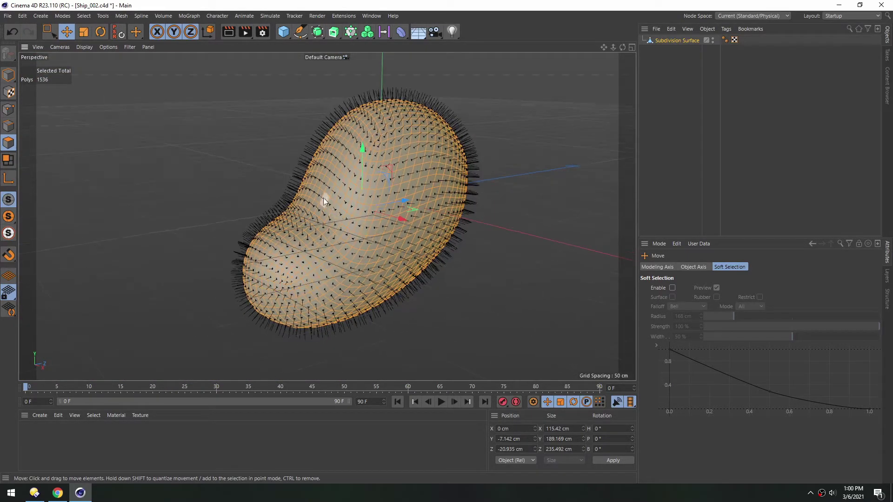
left_click(9, 75)
middle_click_drag(356, 211, 325, 210, "alt")
left_click_drag(330, 211, 323, 217, "alt")
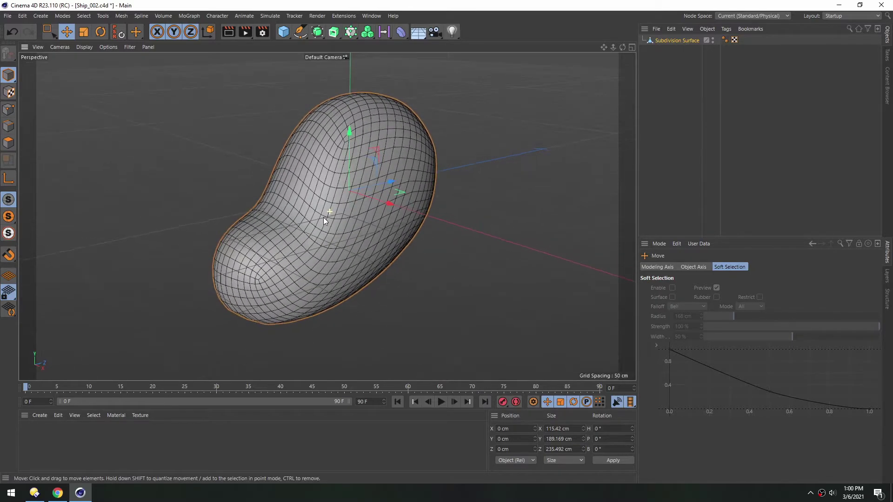
Add a Voronoi Fracture with the body mesh as its child and display it with Gouraud shading without mesh lines
left_click(353, 34)
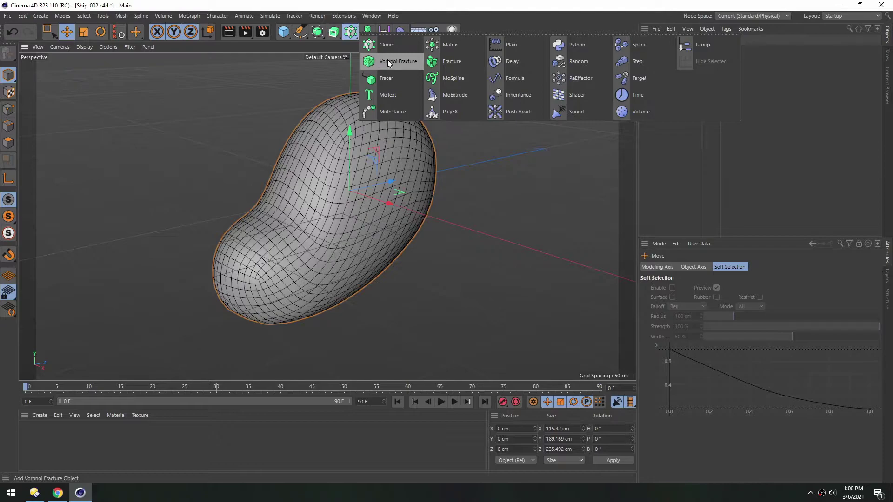
left_click(371, 62)
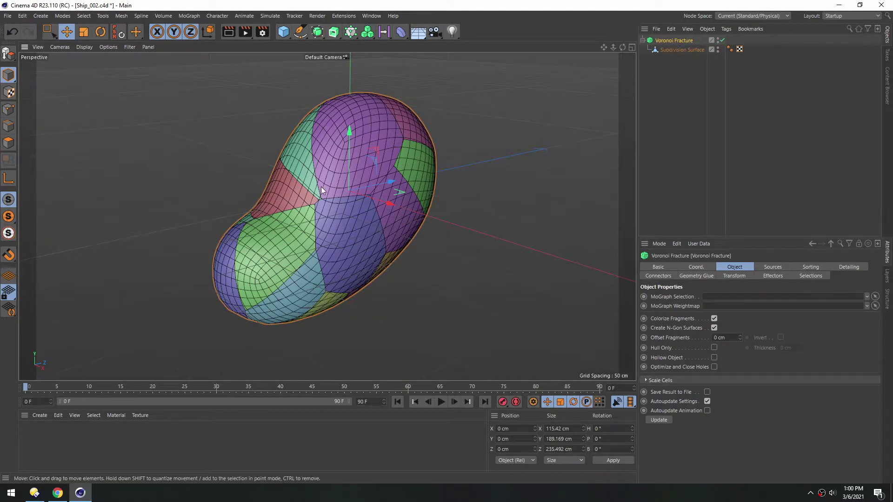
middle_click_drag(321, 186, 328, 161, "alt")
key("n")
key("a")
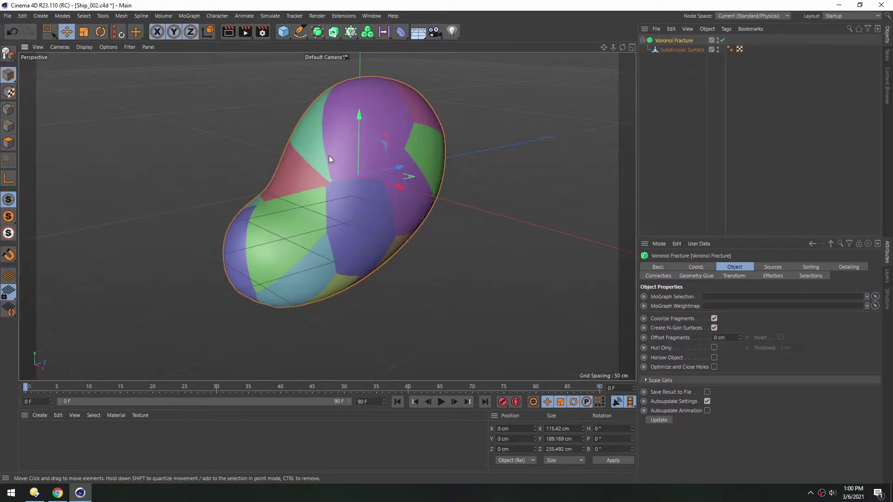
mouse_move(328, 172)
left_mouse_down("alt")
mouse_move(361, 132)
mouse_move(442, 143)
mouse_move(330, 150)
mouse_move(341, 164)
left_mouse_up("alt")
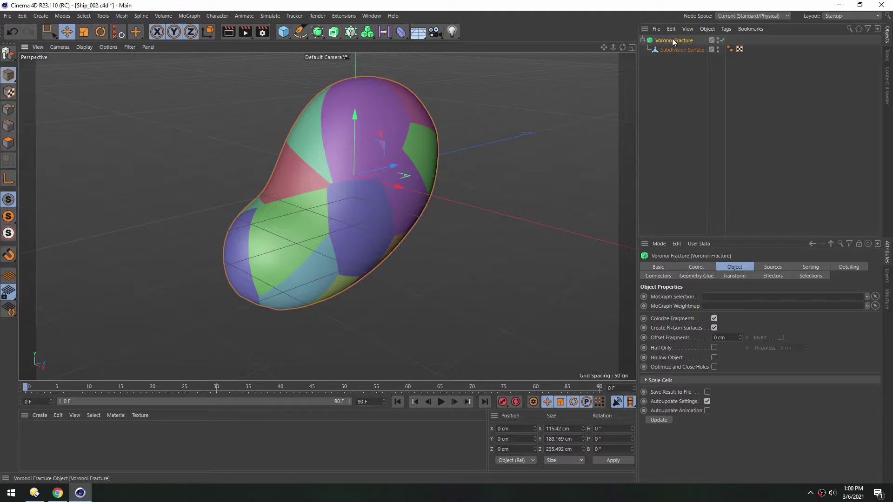
Set the Voronoi Fracture's Offset Fragments to 2.7 cm and look into the gaps between the pieces
left_click_drag(722, 238, 722, 153)
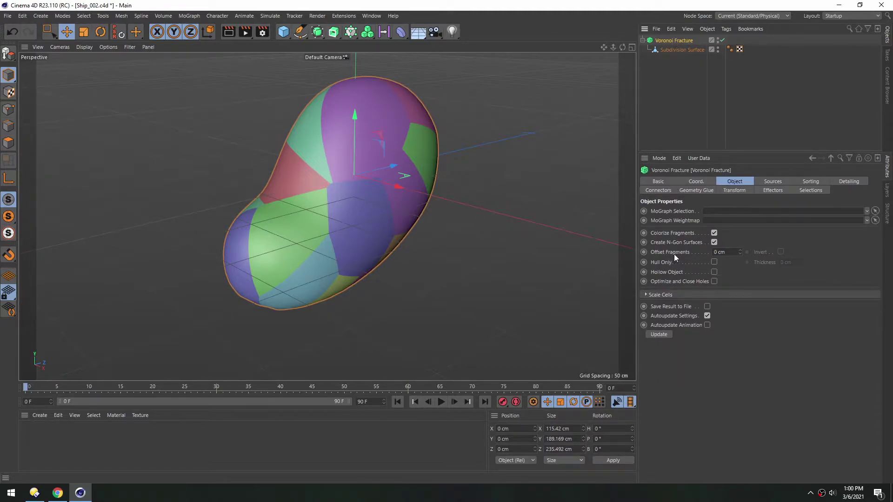
left_click_drag(739, 252, 739, 242)
scroll(344, 172, "up", 10)
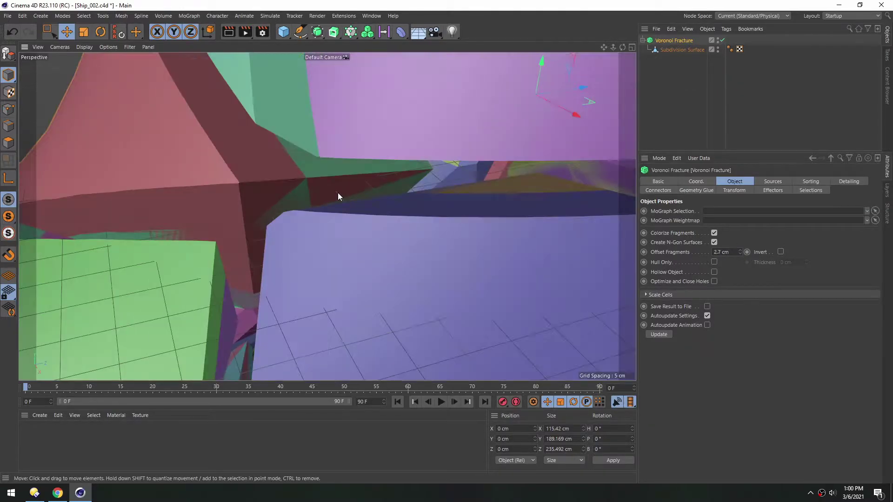
left_click_drag(333, 184, 356, 165, "alt")
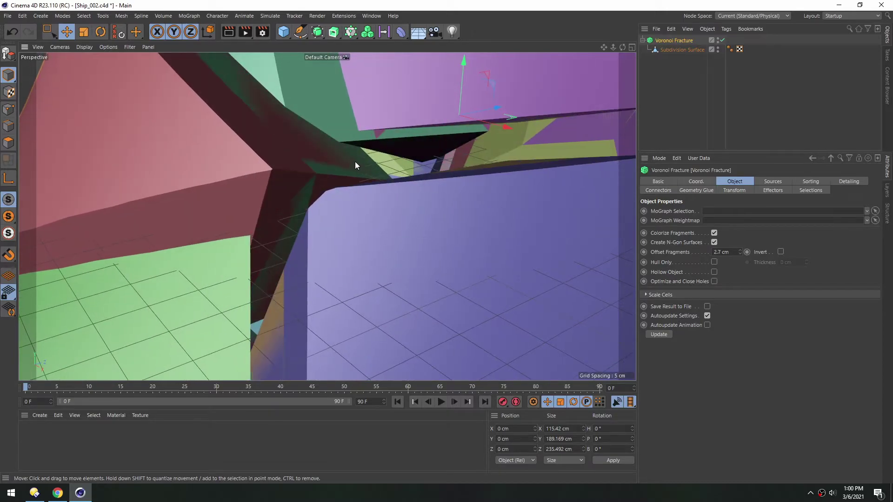
Enable Hollow Object on the Voronoi Fracture and check the fragments' wall thickness through the gaps
left_click(713, 272)
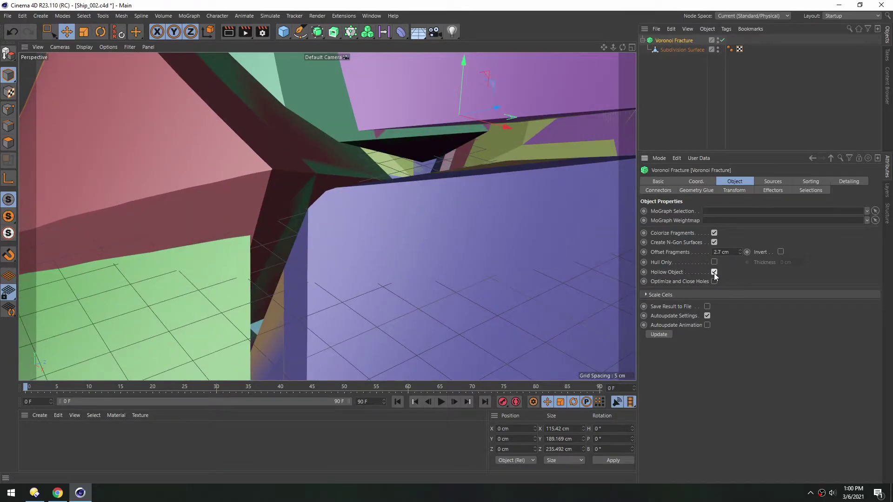
left_click_drag(265, 216, 289, 178, "alt")
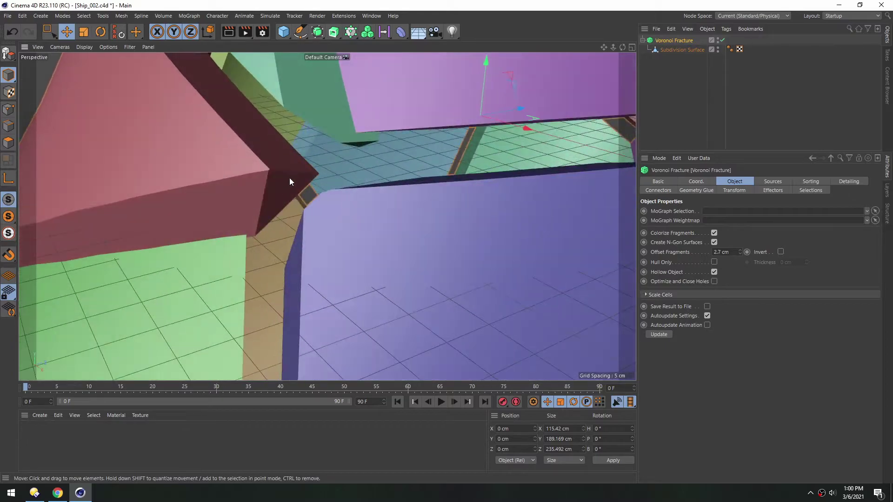
right_click_drag(289, 177, 249, 196, "alt")
left_click_drag(251, 152, 471, 125, "alt")
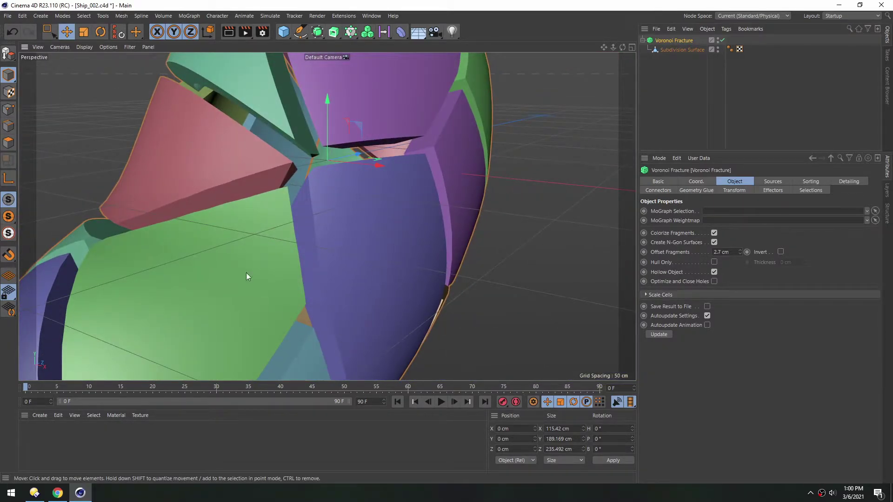
Set the Voronoi Fracture's Offset Fragments to 0 cm and test the playback of the closed shell
left_click_drag(422, 166, 402, 190, "alt")
scroll(350, 209, "down", 5)
left_click_drag(349, 209, 380, 213, "alt")
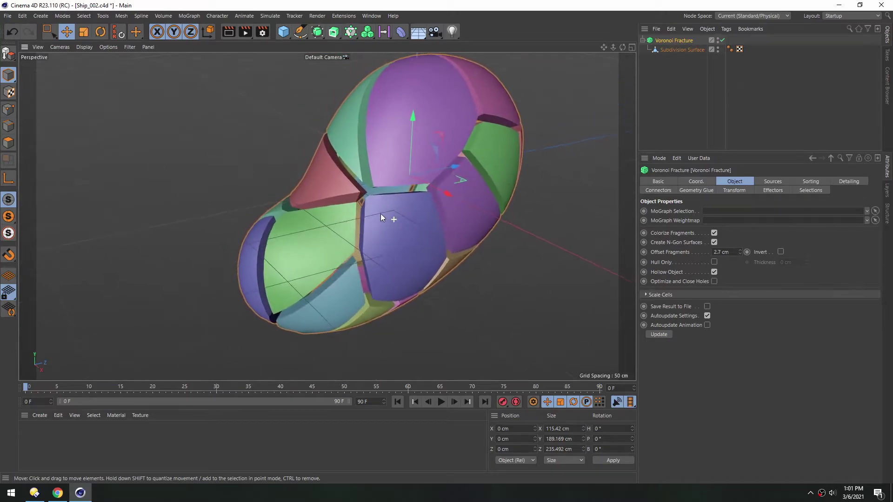
left_click(715, 252)
type("0")
key("Return")
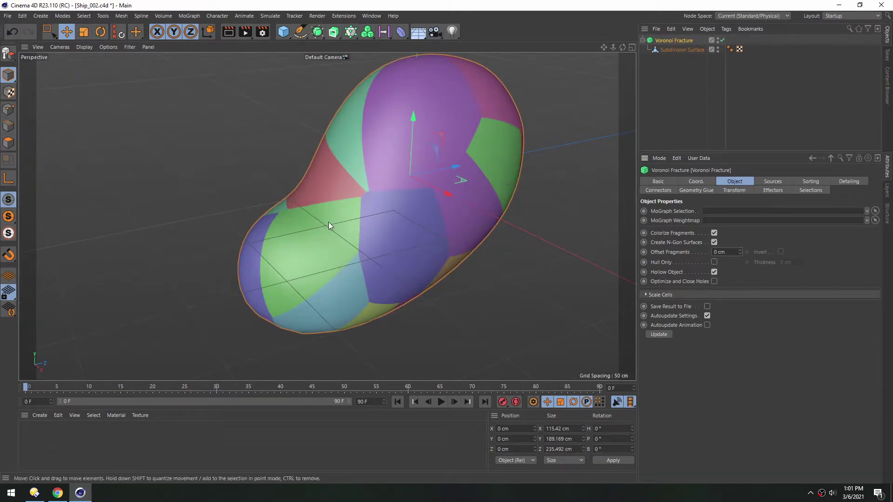
left_click(441, 402)
left_click(398, 402)
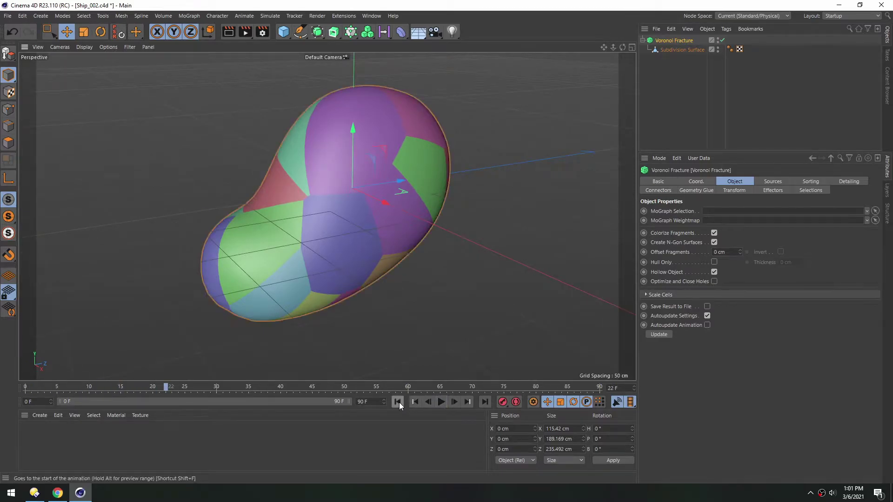
mouse_move(320, 150)
left_mouse_down("alt")
mouse_move(321, 160)
mouse_move(384, 152)
mouse_move(315, 159)
left_mouse_up("alt")
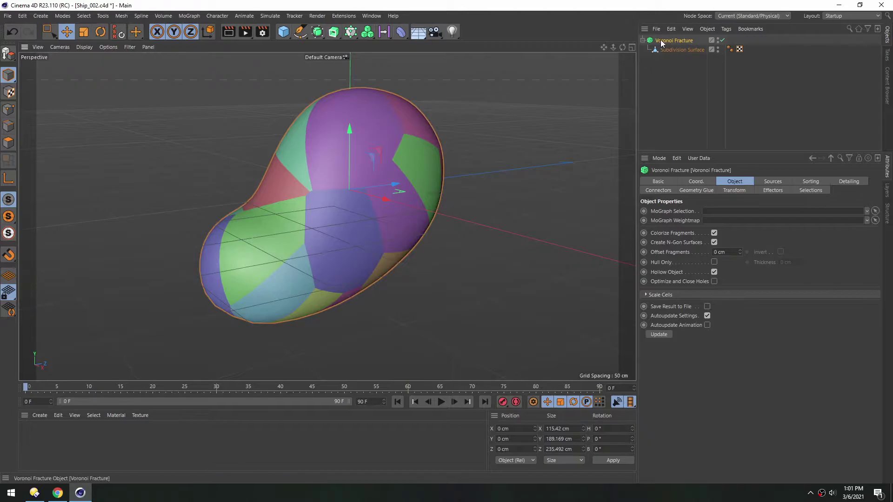
Add a Rigid Body dynamics tag to the Voronoi Fracture, test the simulation, and return to the first frame
right_click(679, 41)
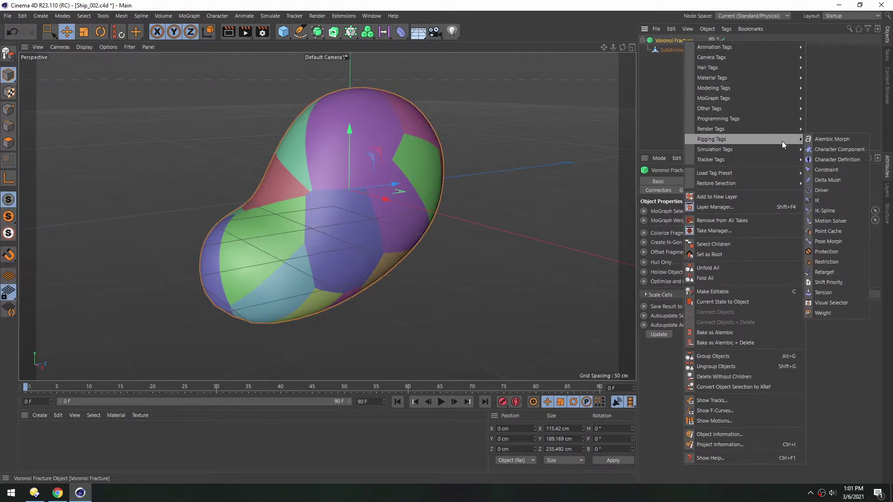
mouse_move(757, 151)
left_click(828, 149)
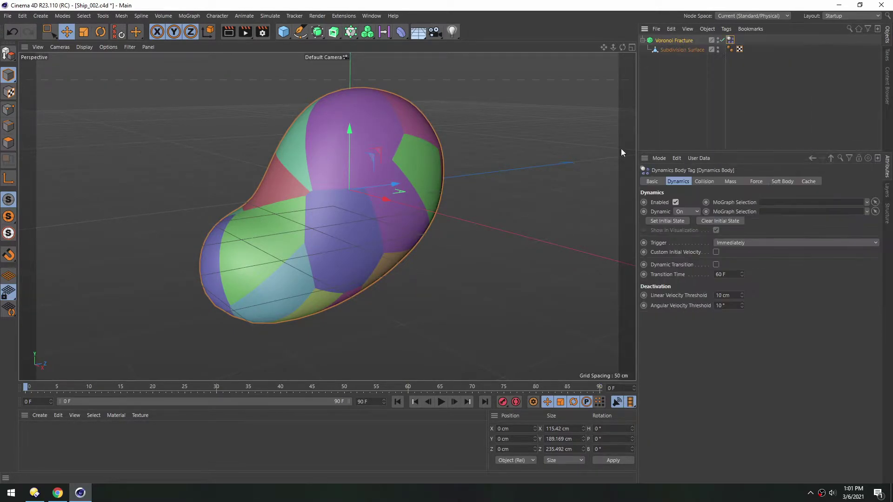
left_click(441, 403)
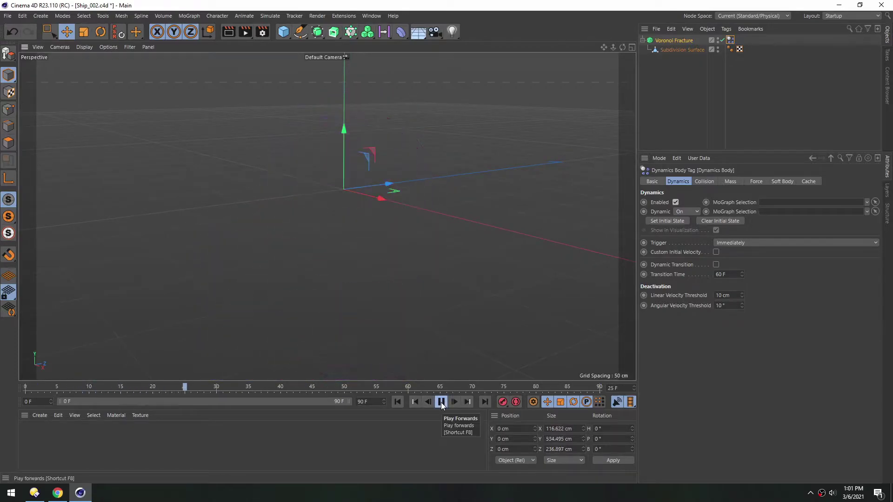
left_click(397, 402)
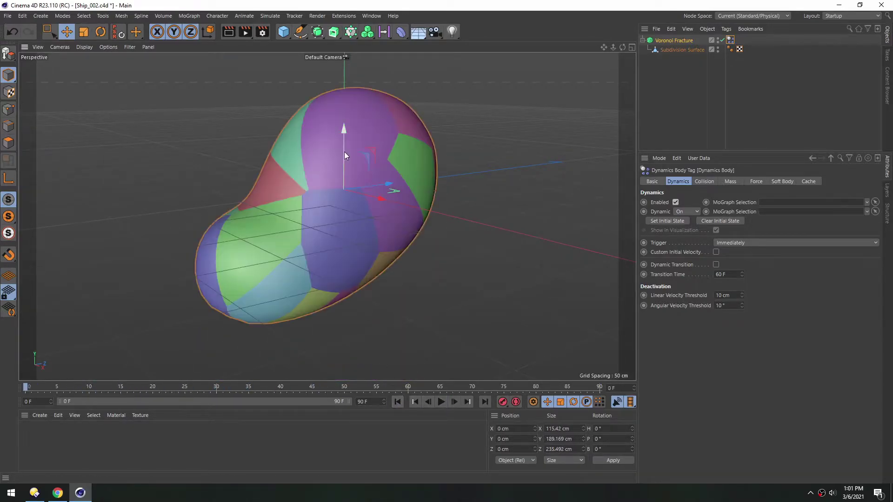
left_click_drag(308, 187, 316, 195, "alt")
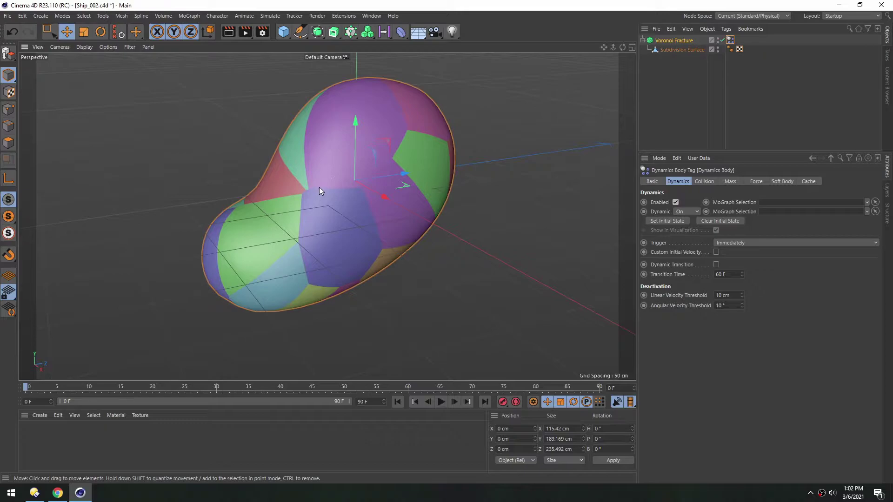
Set the project's dynamics Gravity to 0 cm, play the simulation, and inspect the seams between the fragments up close
key("ctrl+d")
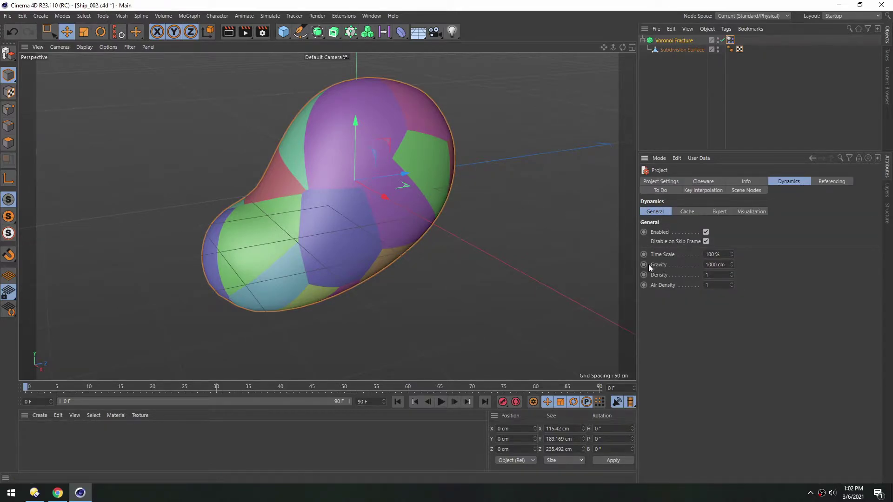
left_click(715, 264)
type("0")
key("Return")
left_click(442, 402)
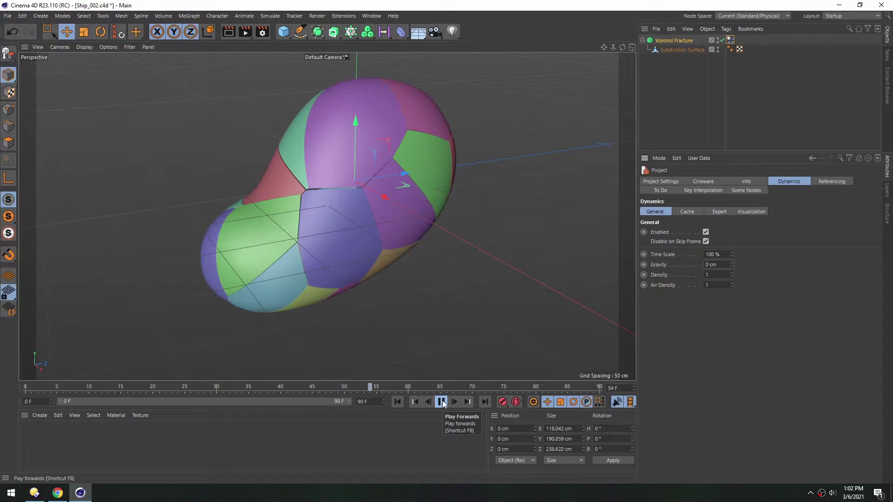
left_click(441, 402)
left_click_drag(298, 160, 338, 195, "alt")
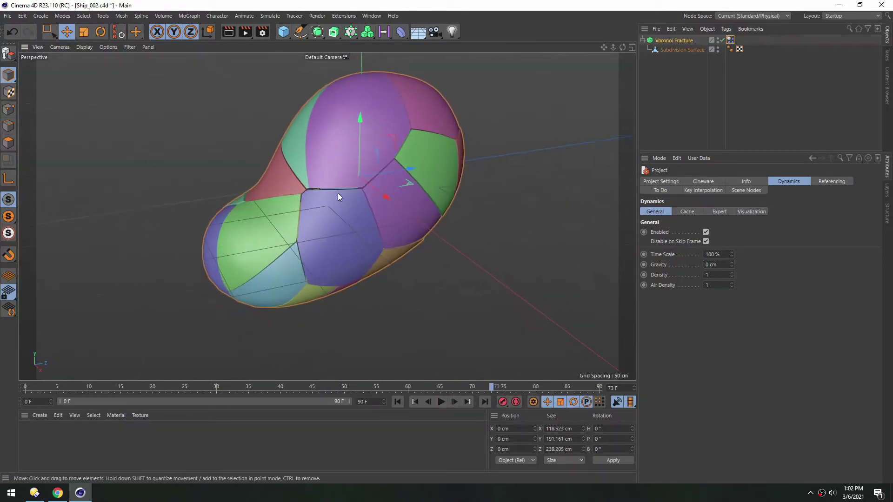
right_click_drag(338, 194, 398, 177, "alt")
mouse_move(328, 203)
left_mouse_down("alt")
mouse_move(317, 202)
mouse_move(327, 202)
left_mouse_up("alt")
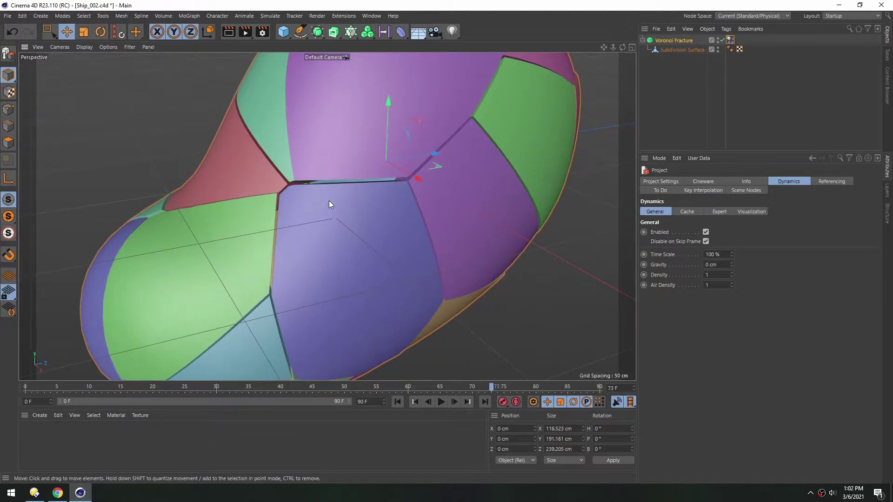
Try a collision Size Increment of 2 cm on the fracture's dynamics tag and play the simulation from the start
left_click(729, 40)
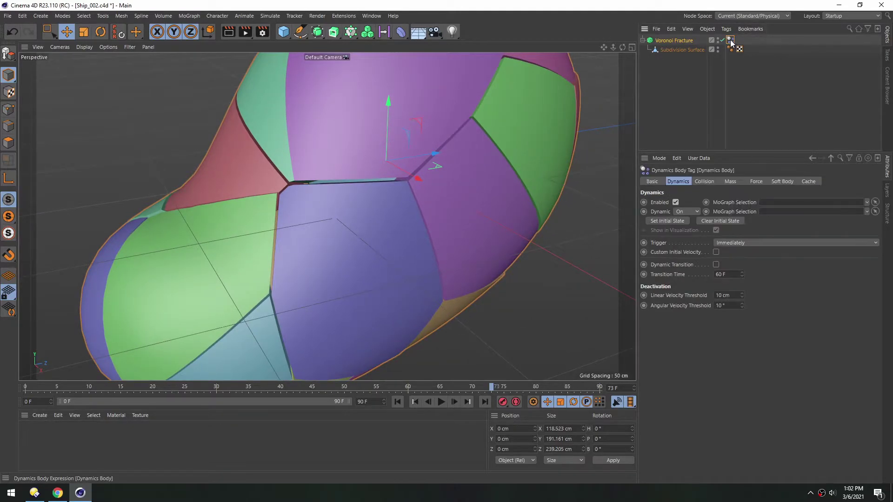
left_click(703, 182)
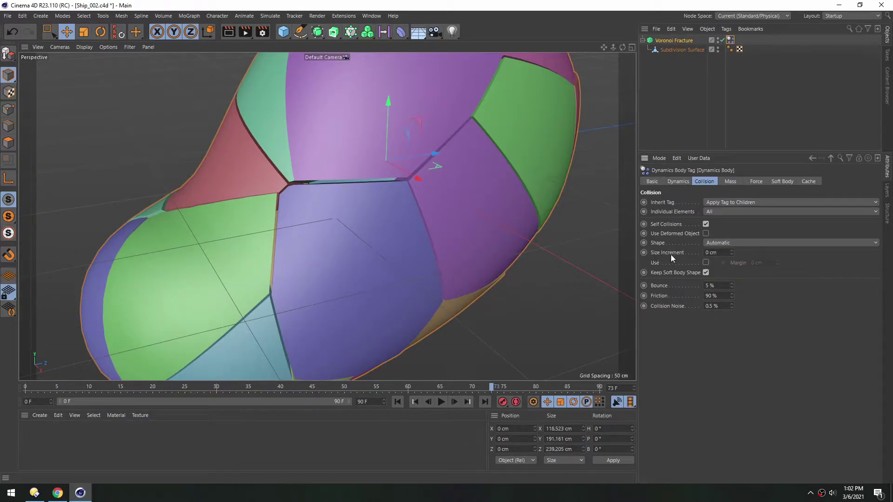
left_click(732, 250)
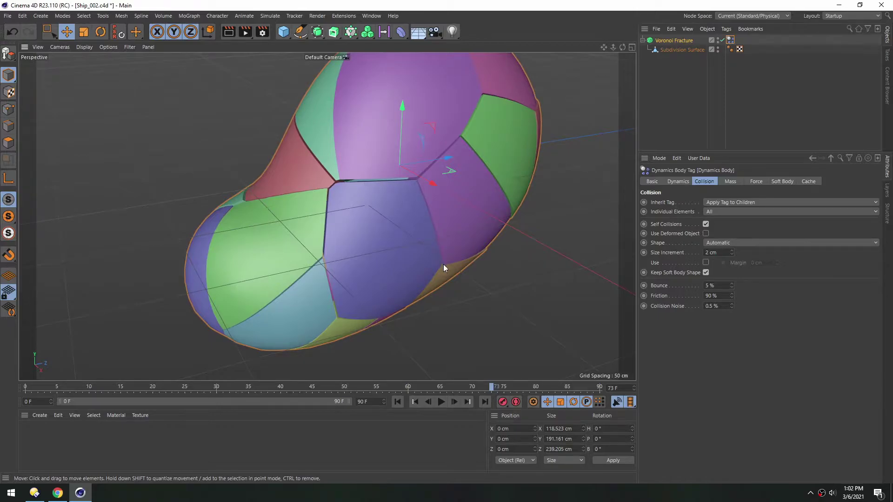
scroll(339, 171, "down", 3)
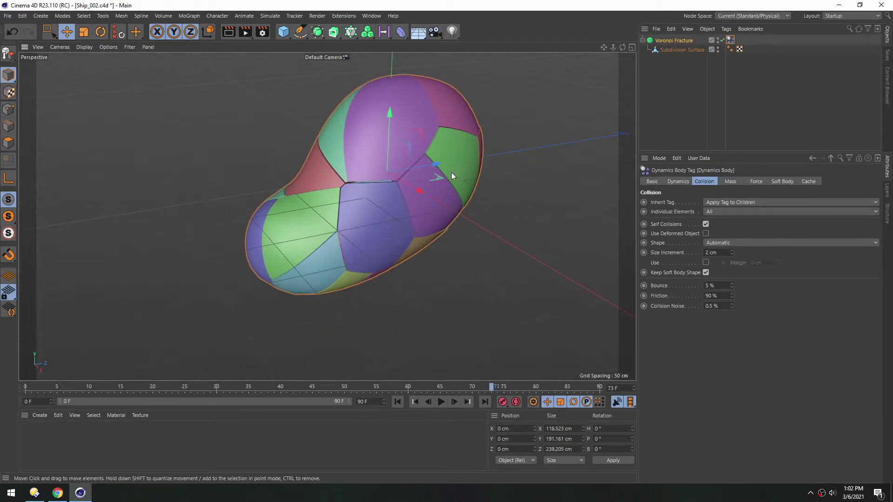
left_click(398, 402)
left_click(441, 401)
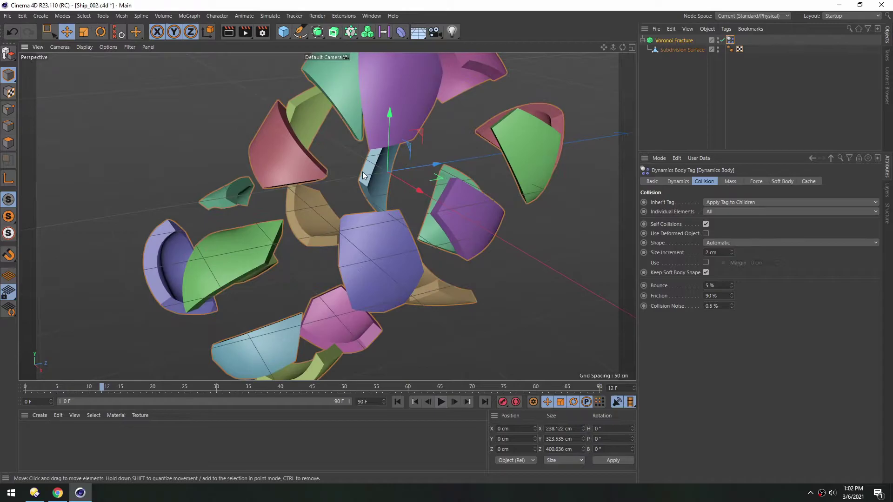
mouse_move(383, 249)
left_mouse_down("alt")
mouse_move(376, 230)
mouse_move(376, 240)
left_mouse_up("alt")
Set the fracture's collision Size Increment to -0.1 cm, run the simulation twice from the start, and return to the first frame
left_click_drag(721, 253, 694, 259)
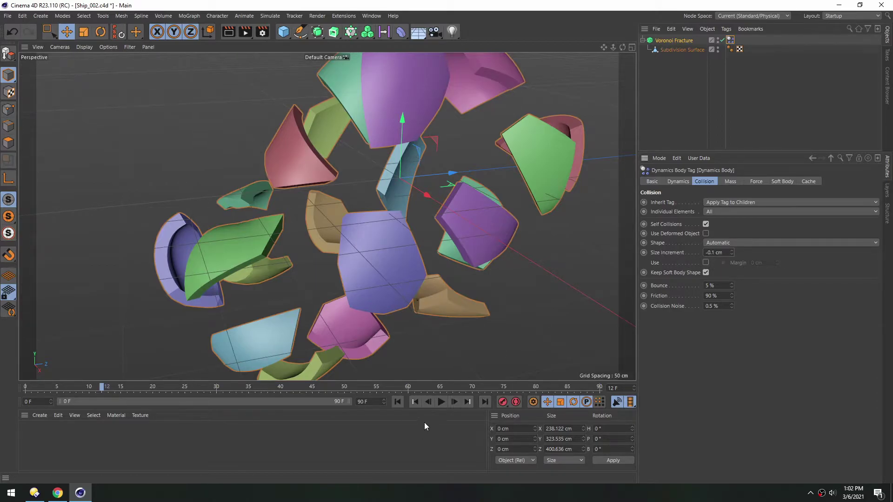
left_click(398, 403)
left_click(439, 402)
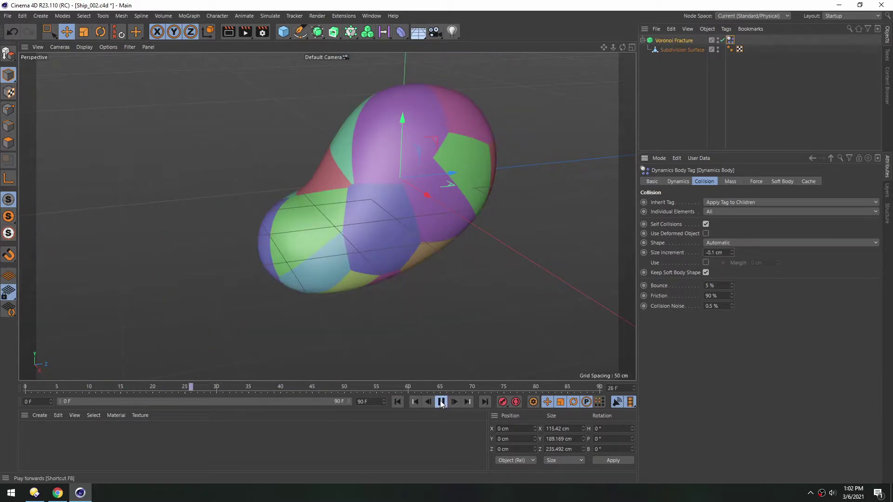
left_click(441, 402)
scroll(344, 194, "up", 4)
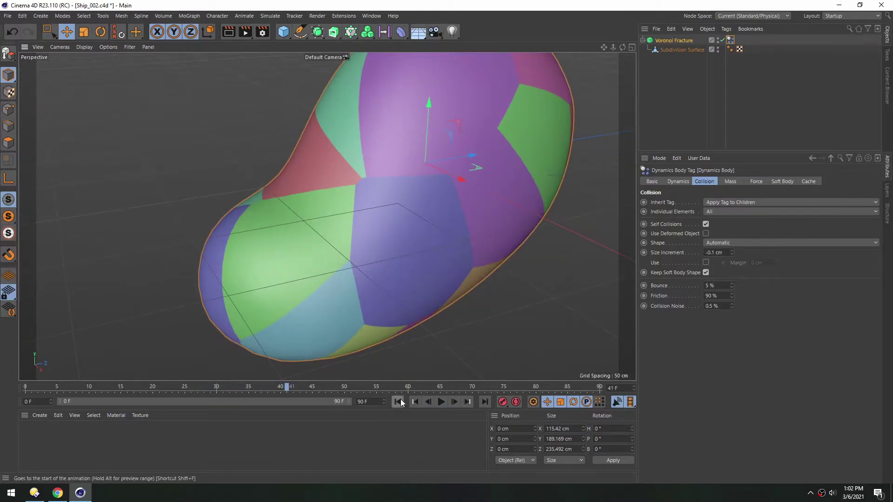
left_click(398, 401)
left_click(442, 402)
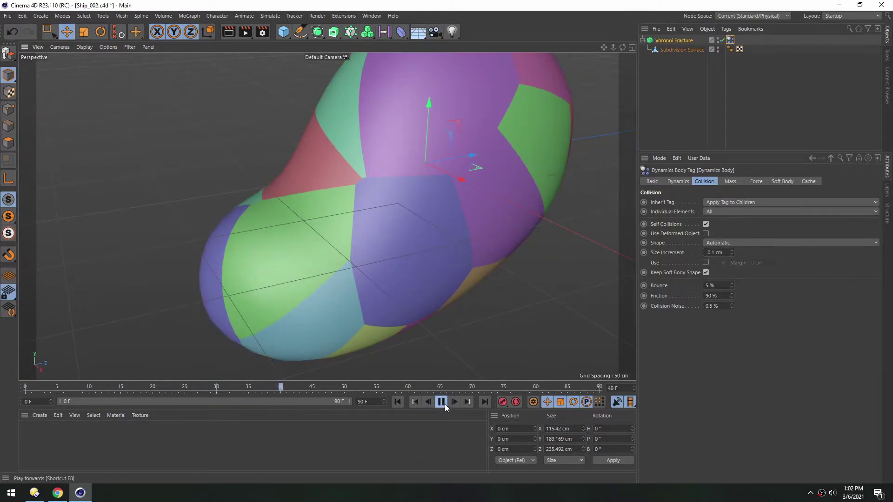
left_click(443, 403)
left_click(397, 401)
Add a cube, scale it uniformly to about 101 cm, and place it in front of the body's narrow lower end
scroll(363, 260, "down", 4)
left_click_drag(380, 223, 352, 200, "alt")
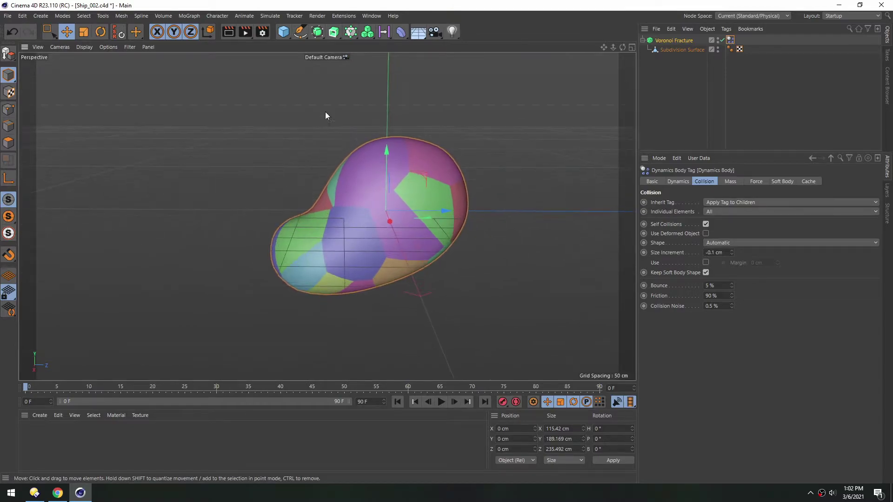
left_click(283, 32)
key("t")
left_click_drag(462, 292, 264, 278)
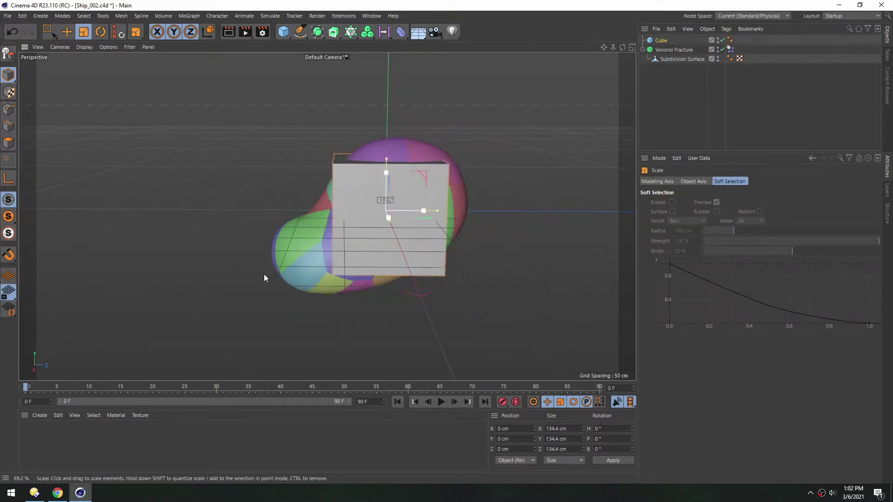
key("e")
left_click_drag(392, 242, 215, 235)
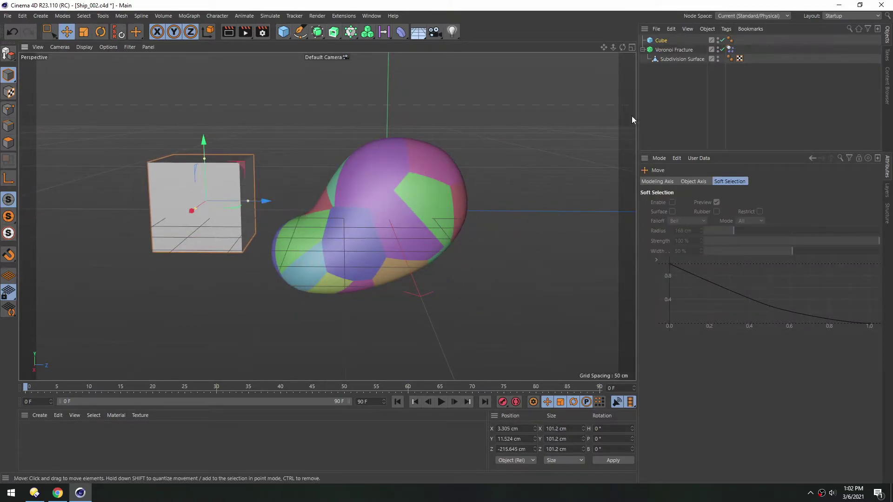
Add a Collider Body tag to the cube
right_click(664, 41)
mouse_move(742, 142)
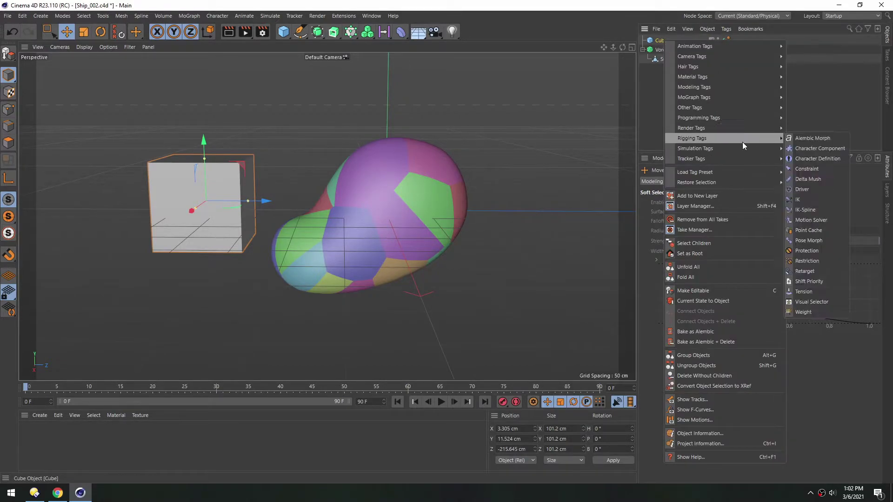
left_click(811, 168)
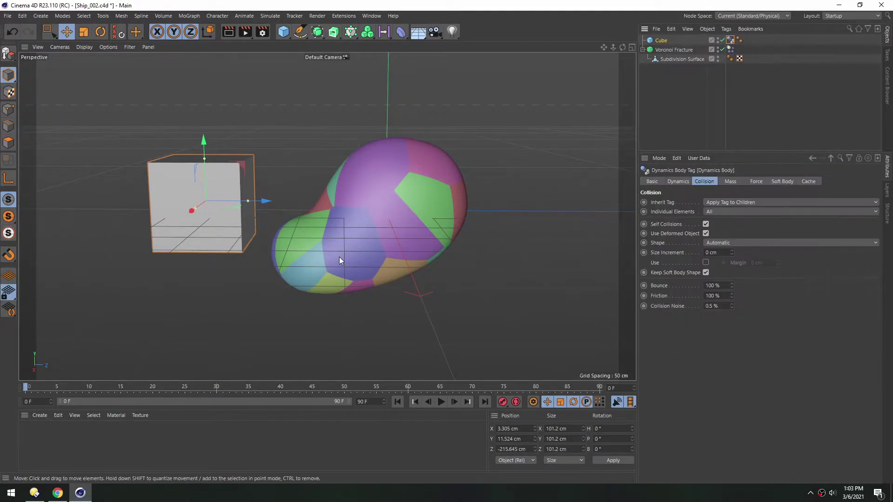
middle_click_drag(343, 246, 362, 240, "alt")
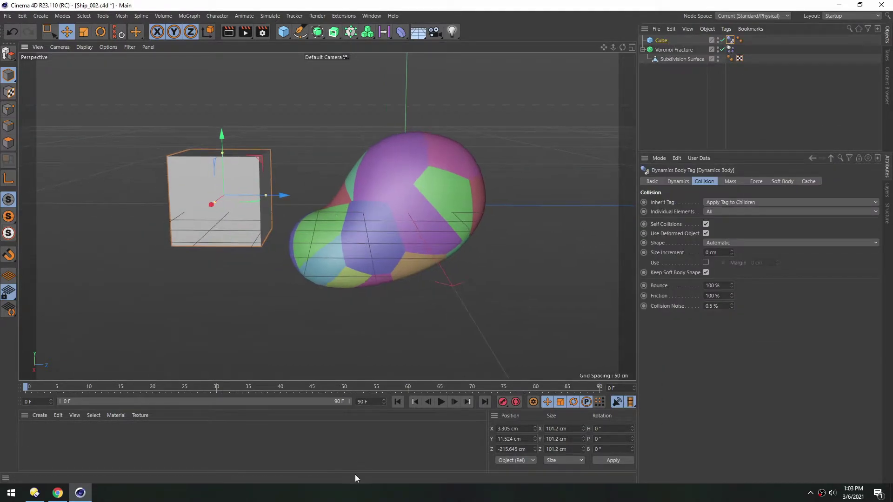
Run the simulation from the start while moving the cube against the body's narrow end, and return to the first frame
left_click(397, 402)
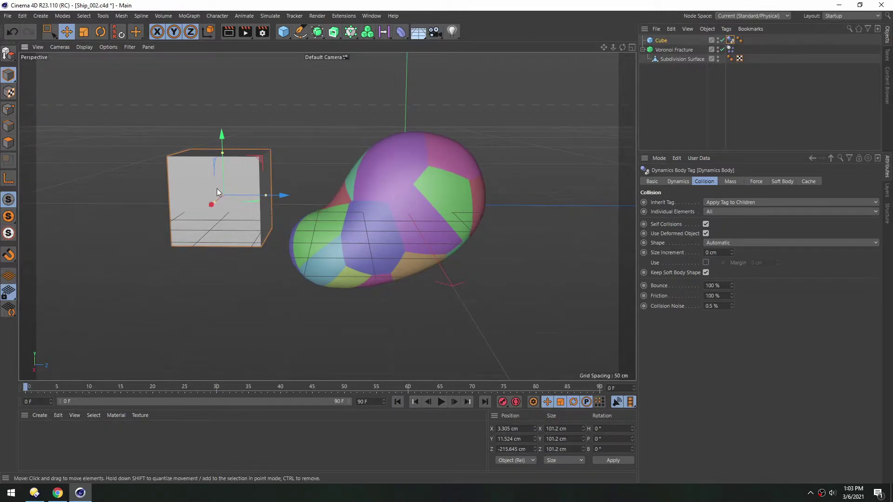
left_click(441, 400)
left_click_drag(183, 269, 278, 275)
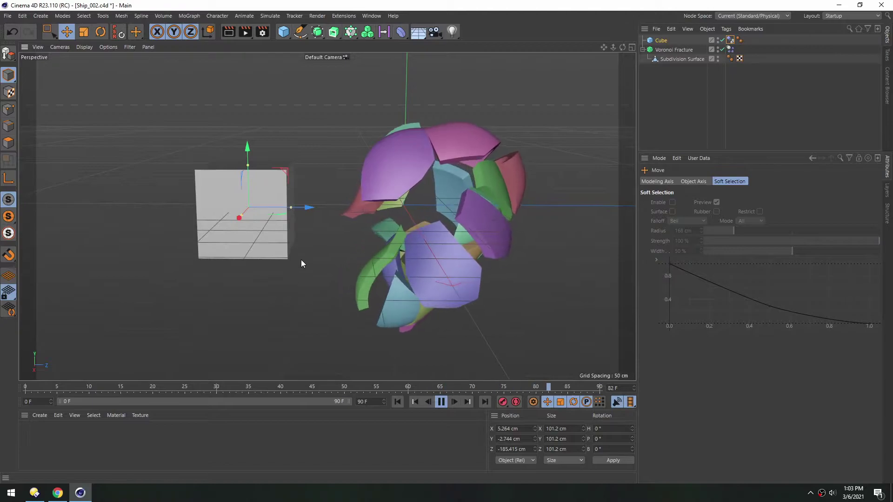
left_click(441, 403)
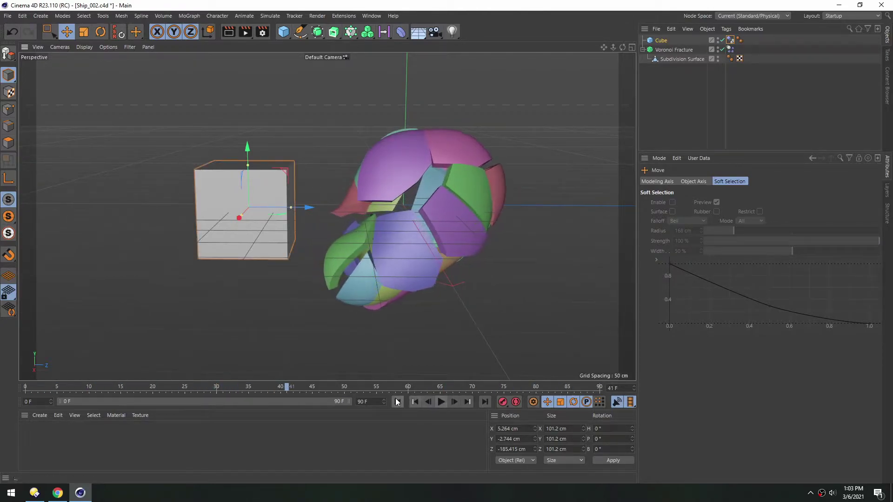
left_click(397, 402)
Replay the cube's collision with the fractured body from a closer view, and return to the first frame
scroll(288, 261, "up", 5)
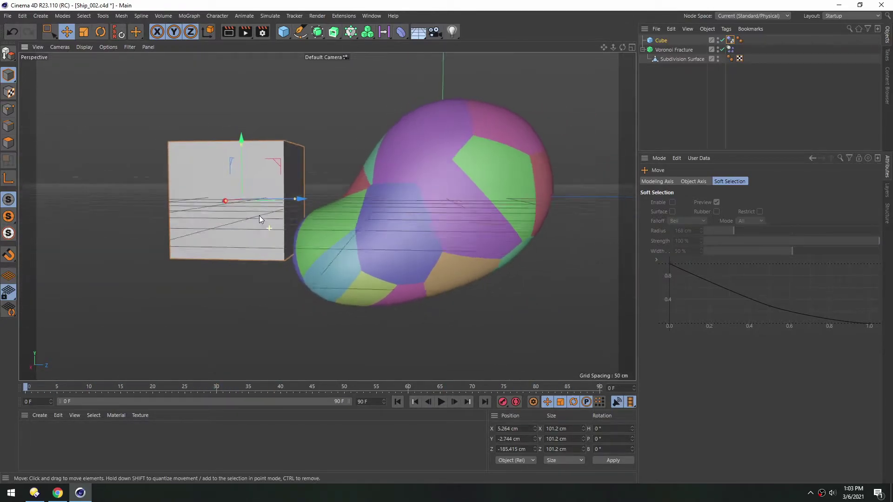
left_click(441, 402)
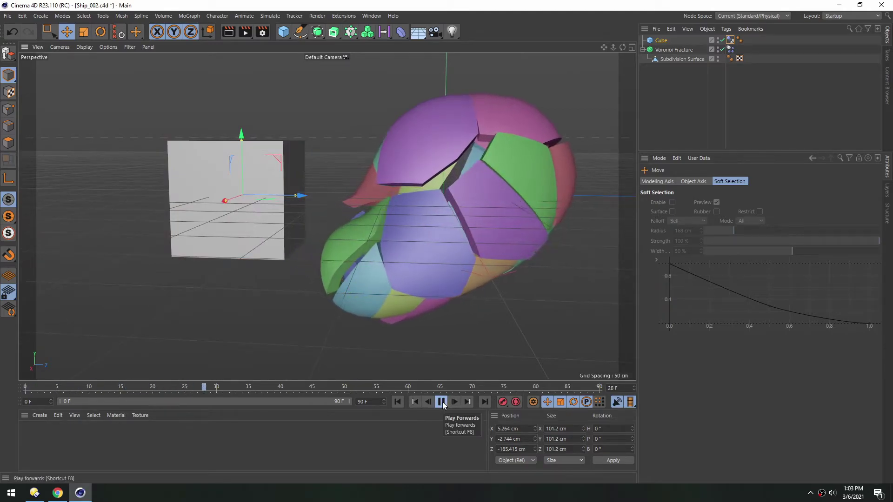
left_click(441, 401)
left_click(399, 403)
scroll(411, 219, "down", 3)
middle_click_drag(411, 219, 372, 238, "alt")
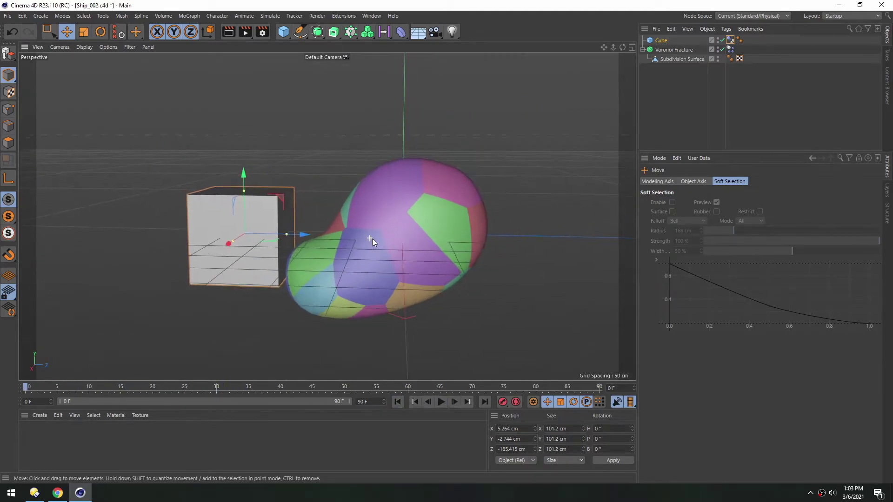
scroll(370, 236, "down", 3)
left_click_drag(370, 236, 389, 229, "alt")
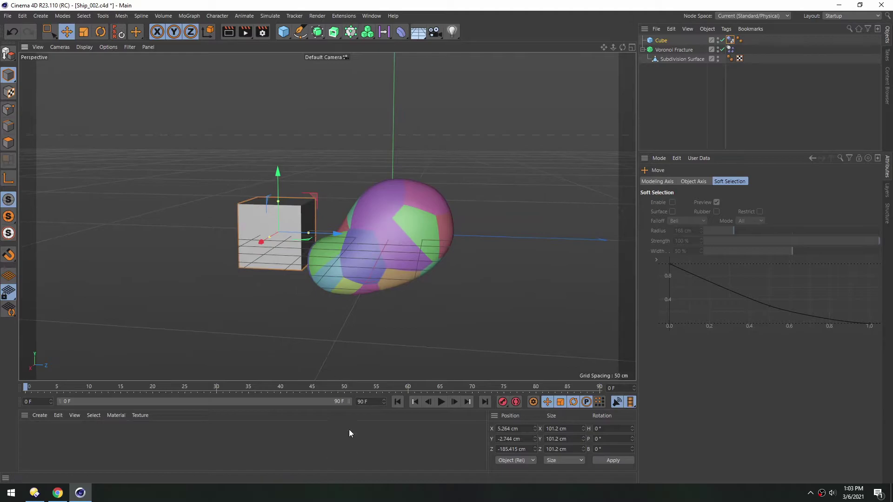
Extend the animation's end to frame 250
double_click(365, 402)
type("250")
key("Return")
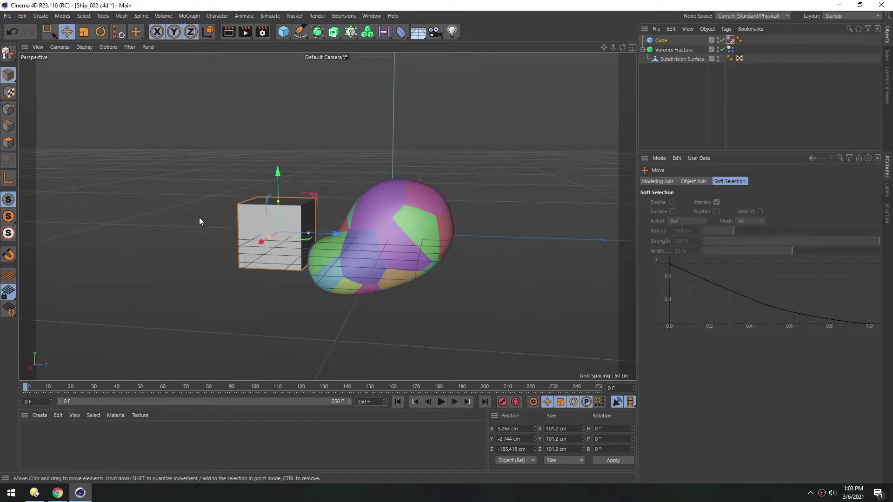
Play the simulation while moving the cube into the fractured body, and return to the first frame
key("F8")
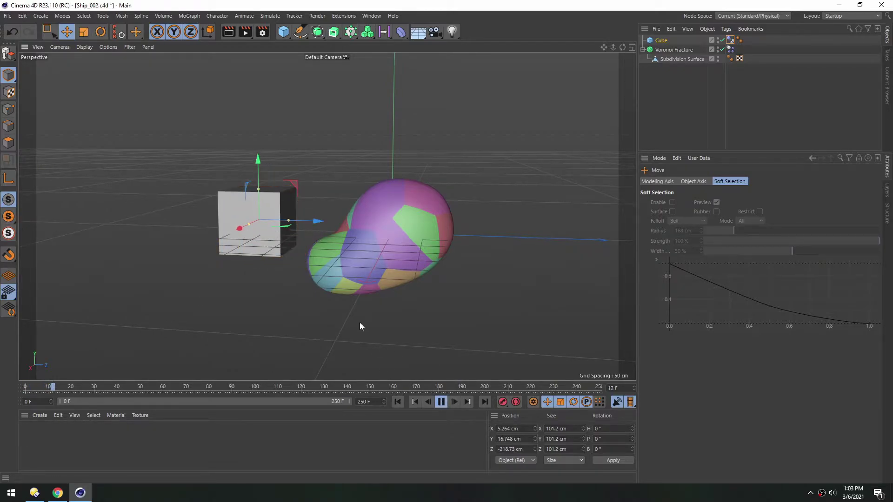
left_click_drag(298, 191, 388, 182)
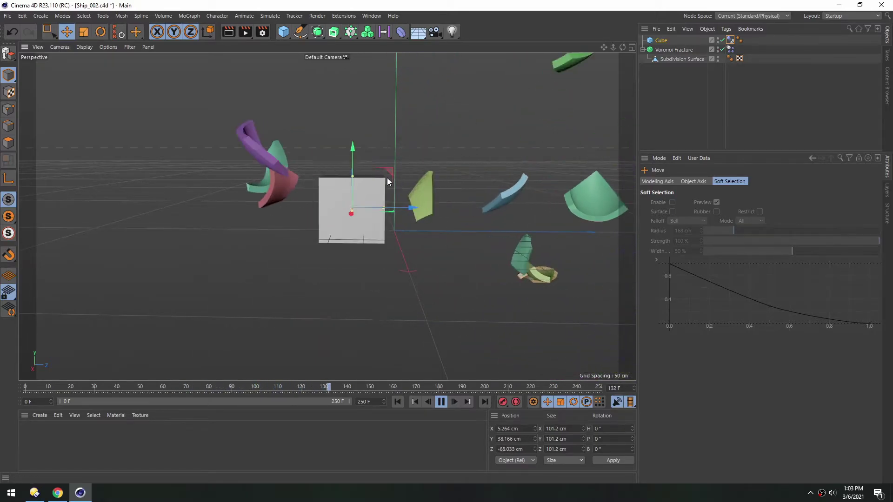
left_click(397, 402)
left_click(438, 402)
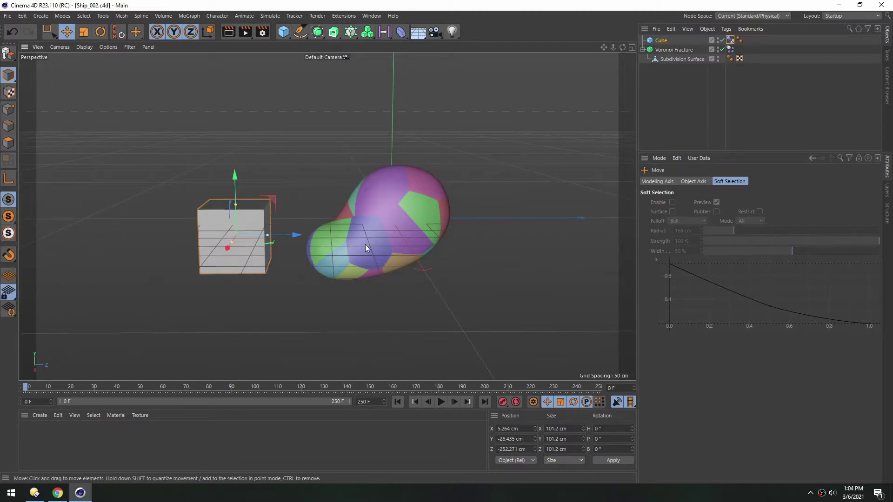
Delete the cube and add an Attractor force to the scene
key("Delete")
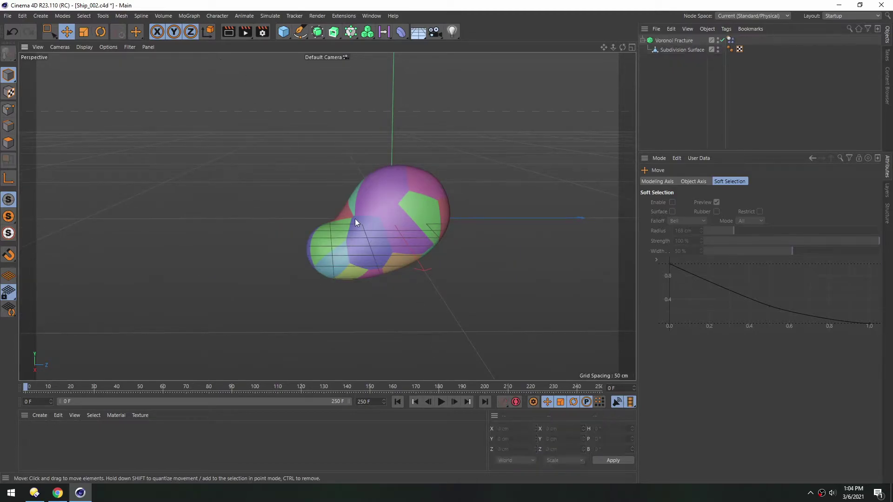
middle_click_drag(360, 226, 315, 201, "alt")
scroll(329, 199, "up", 1)
left_click_drag(329, 199, 351, 212, "alt")
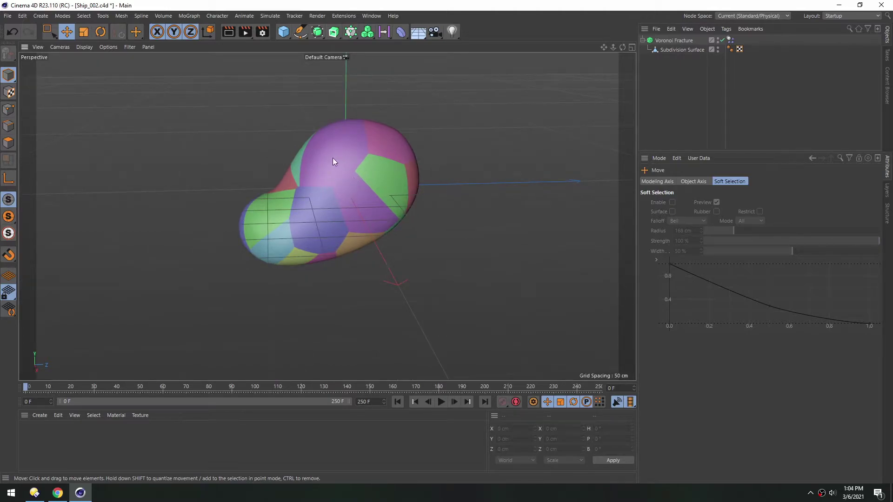
left_click(270, 16)
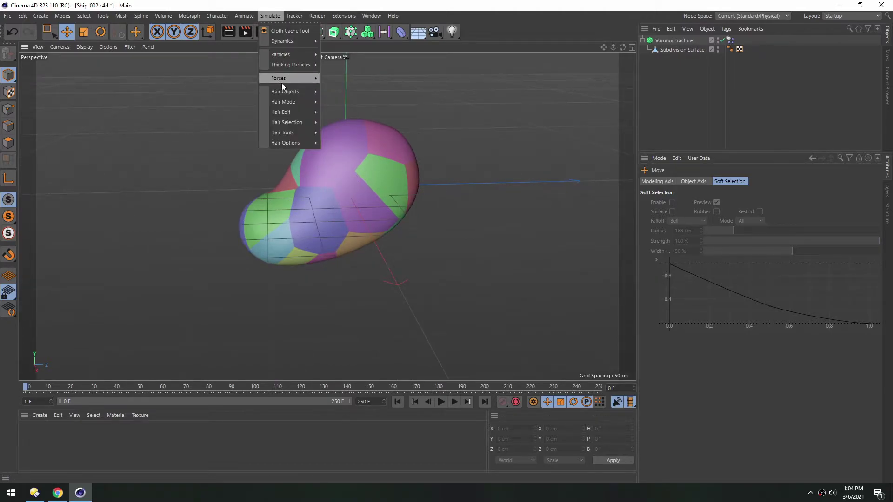
mouse_move(287, 80)
left_click(342, 82)
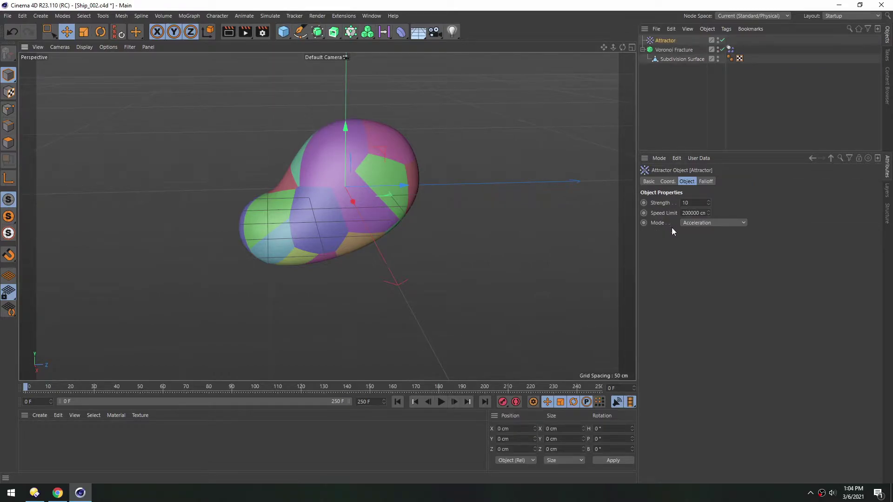
Set the force mode of the Voronoi Fracture's Dynamics Body tag to Include and add the Attractor to its force list
left_click(730, 50)
left_click(755, 182)
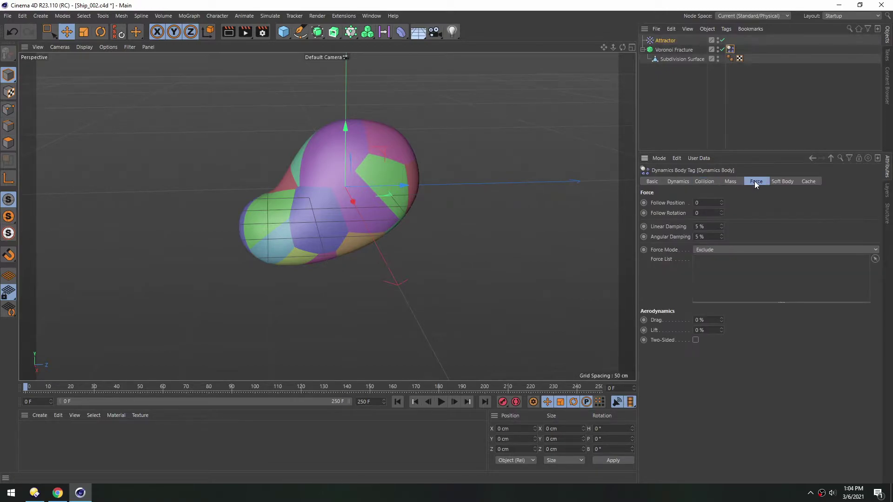
left_click(701, 250)
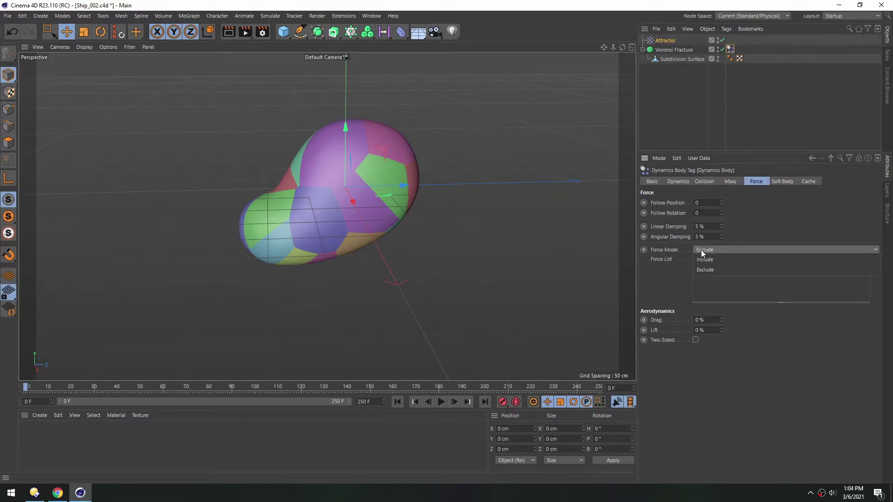
left_click(702, 258)
left_click_drag(665, 41, 702, 266)
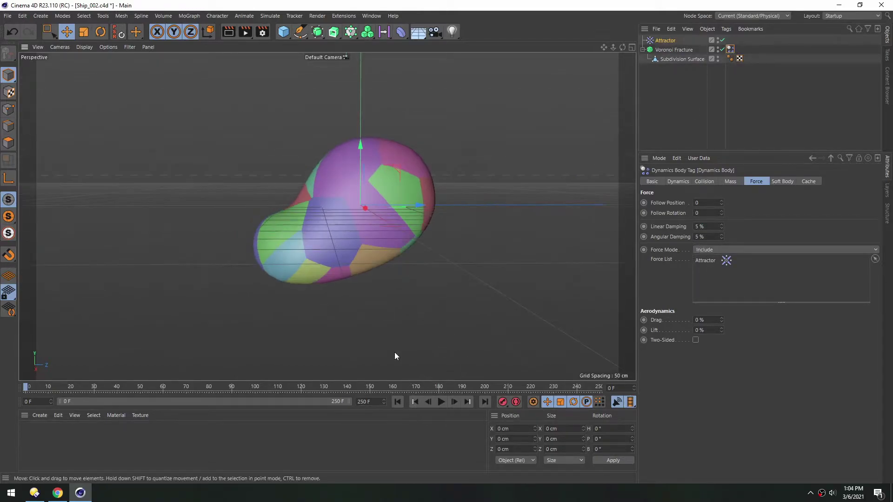
Play the simulation to see how the Attractor affects the fractured panels, and stop it
left_click(441, 401)
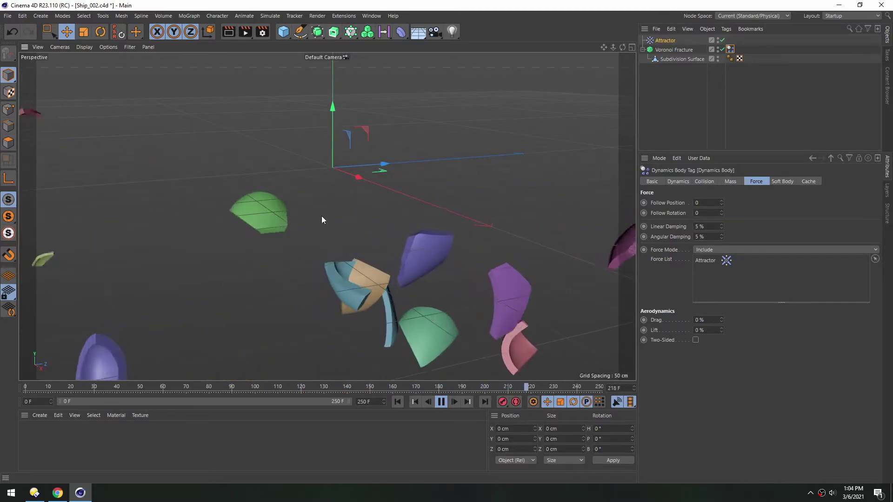
left_click(439, 402)
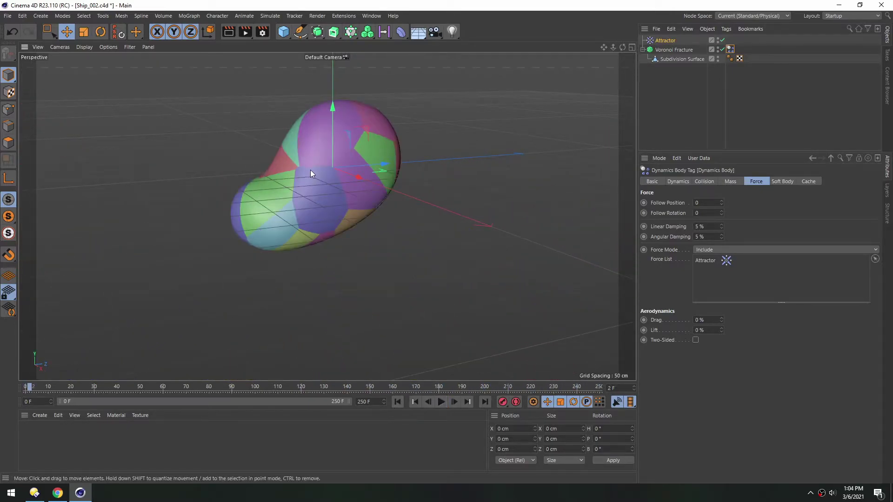
left_click_drag(311, 170, 268, 160, "alt")
Set the Attractor's speed limit to 200 cm and play the simulation from the first frame
left_click(653, 39)
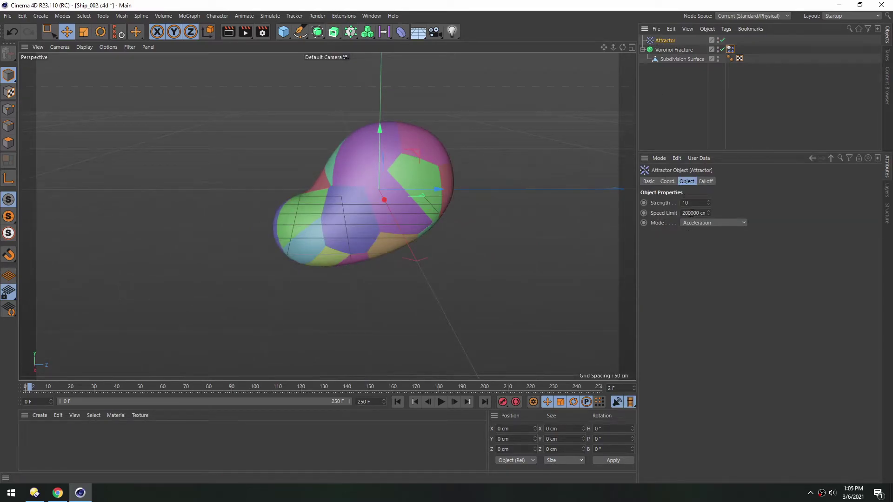
key("Delete")
key("Delete")
key("Delete")
key("Return")
left_click(397, 402)
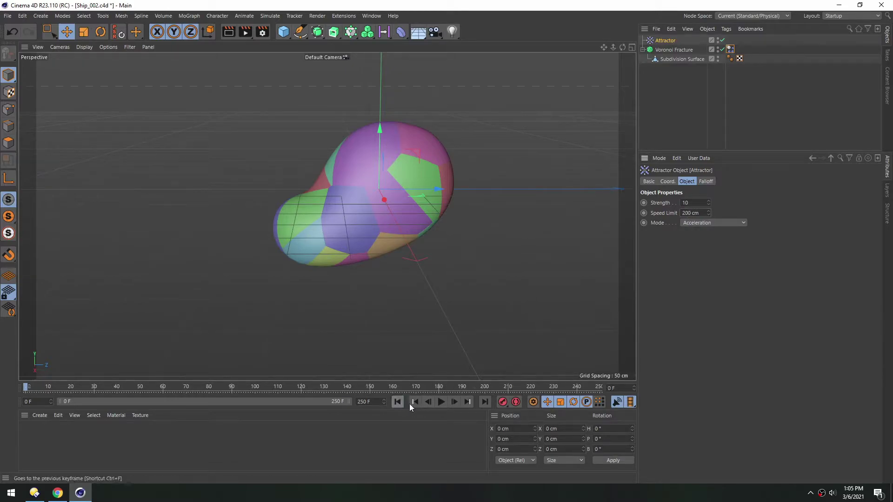
left_click(441, 402)
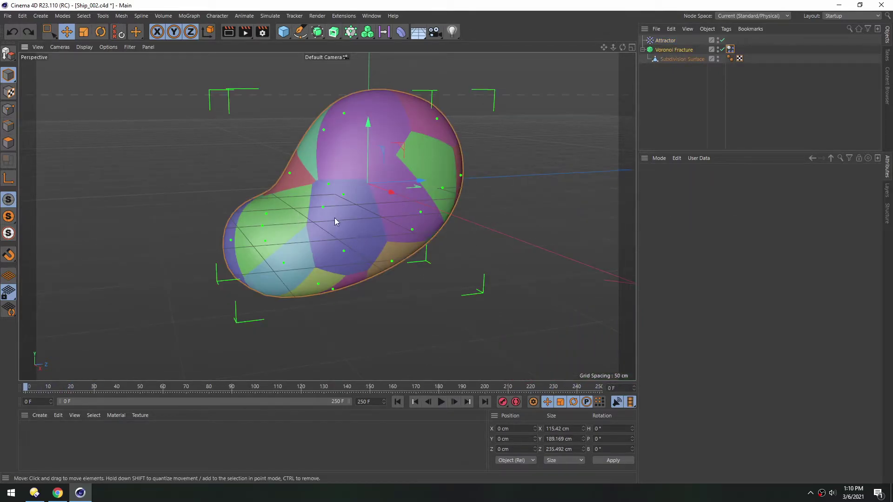
Set the point amount of the Voronoi Fracture's distribution source to 75
left_click_drag(364, 158, 386, 149, "alt")
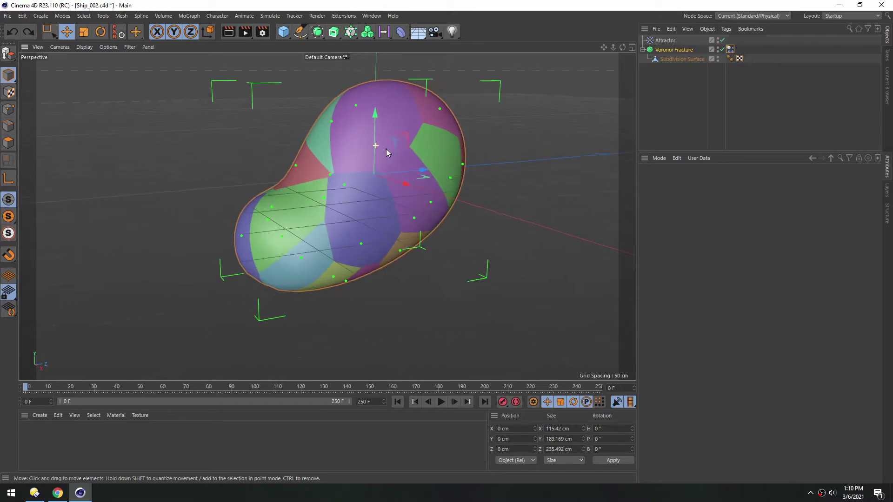
left_click(665, 50)
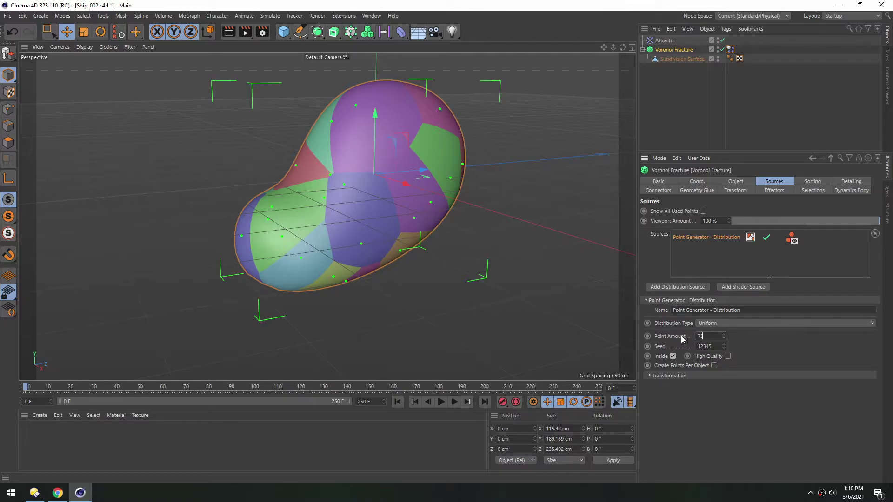
type("75")
key("Return")
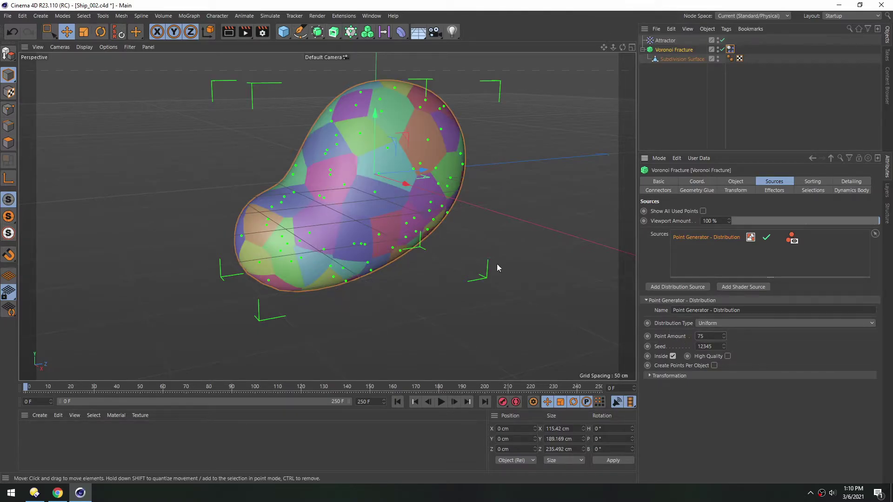
left_click_drag(359, 168, 347, 210, "alt")
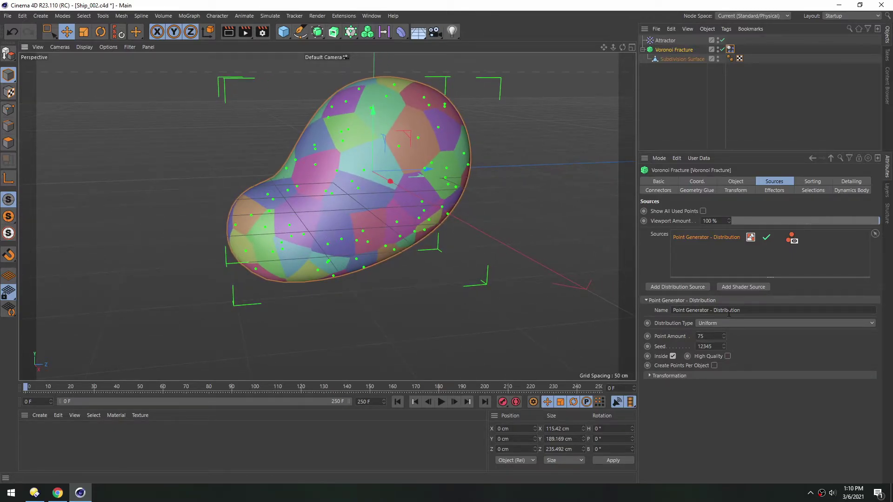
Try the Normal distribution type for the fracture points with standard deviations of 0.09, 0.7 and a lower value
left_click(704, 325)
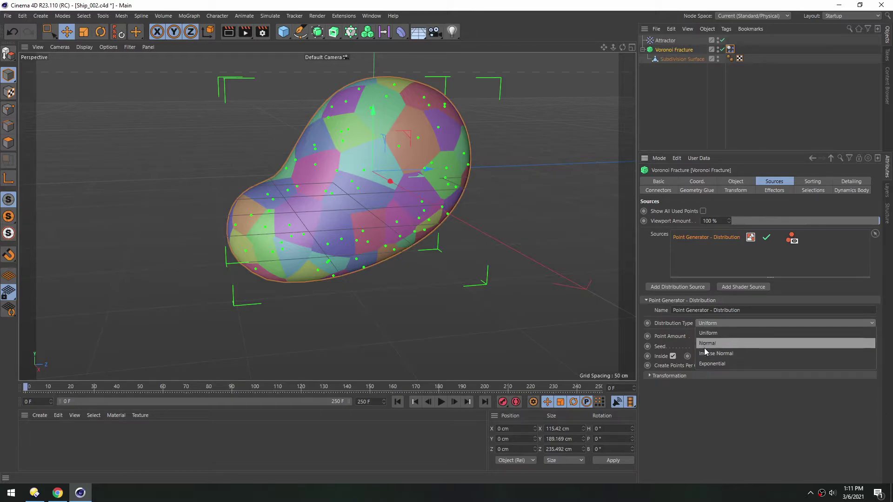
left_click(704, 346)
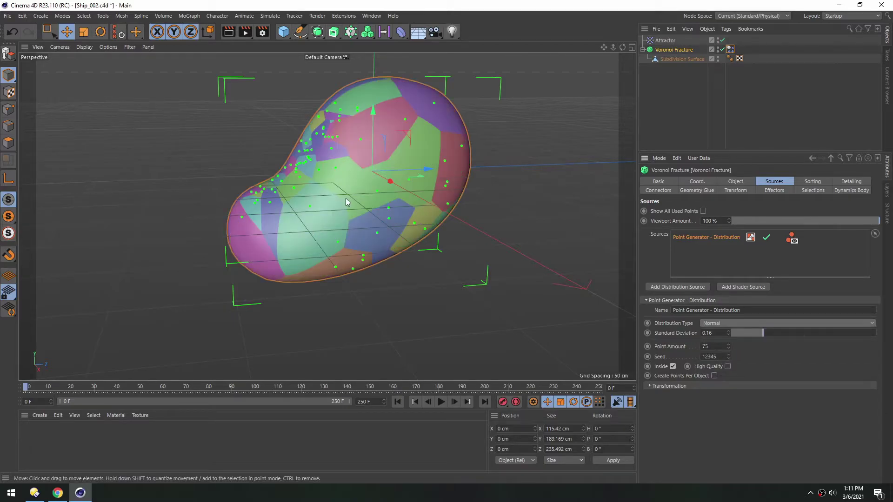
left_click_drag(345, 198, 380, 215, "alt")
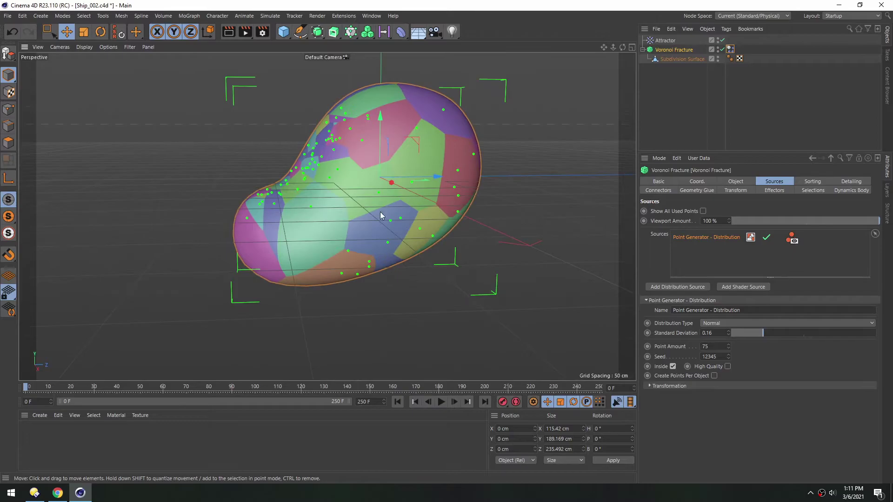
left_click_drag(740, 332, 746, 331)
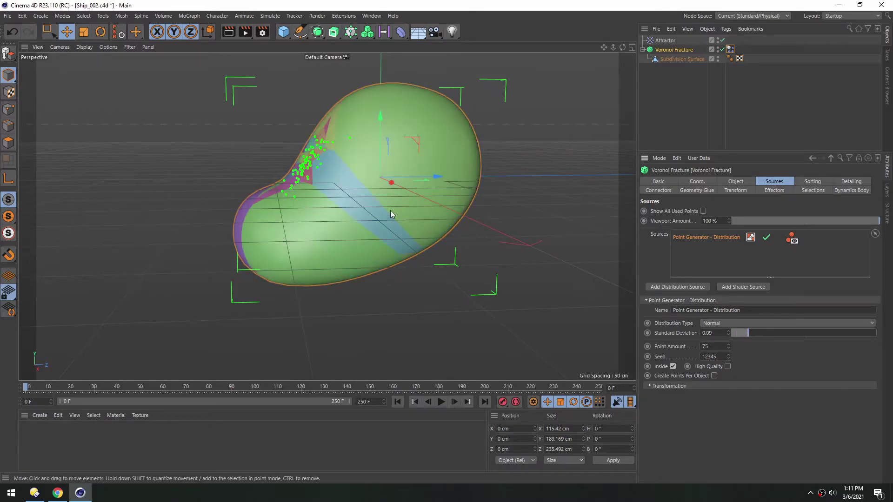
left_click_drag(391, 211, 316, 145, "alt")
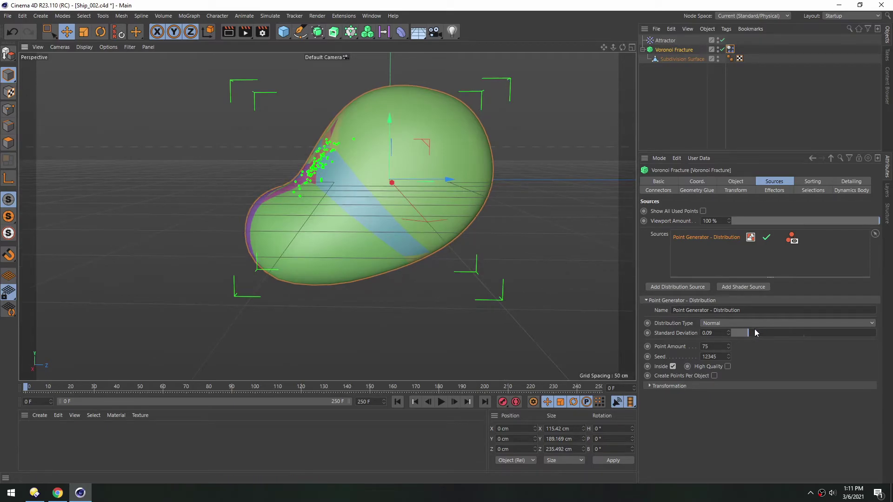
left_click_drag(754, 331, 876, 334)
left_click_drag(354, 186, 384, 193, "alt")
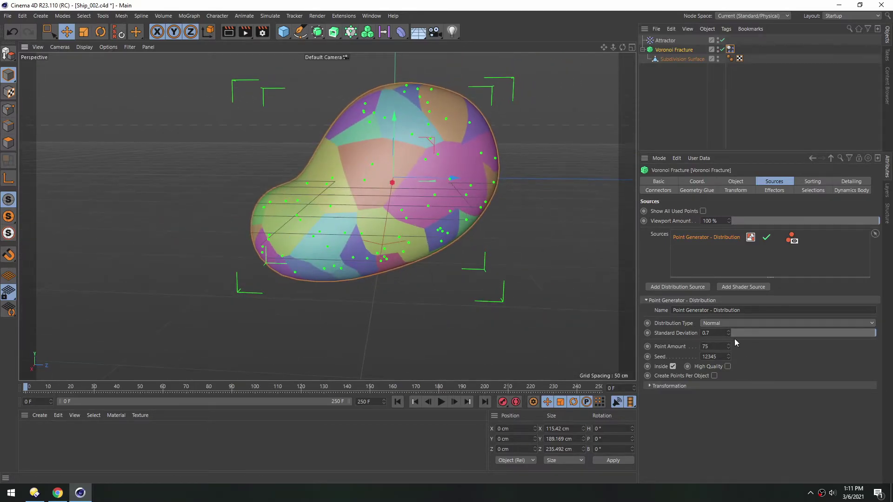
left_click(722, 323)
left_click(724, 354)
mouse_move(738, 331)
left_mouse_down()
mouse_move(722, 330)
mouse_move(836, 325)
mouse_move(754, 325)
left_mouse_up()
Set the fracture points' distribution type to Inverse Normal with a standard deviation of 0.16
left_click(721, 323)
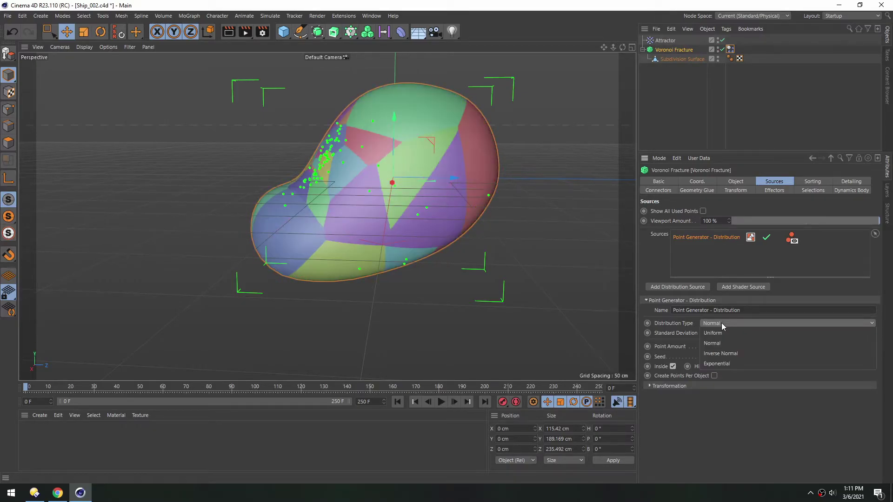
left_click(717, 353)
mouse_move(749, 333)
left_mouse_down()
mouse_move(774, 333)
mouse_move(763, 334)
left_mouse_up()
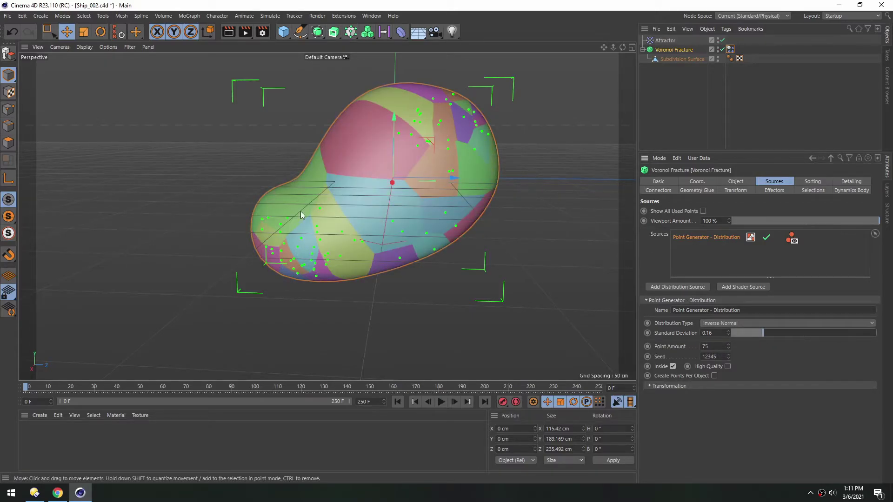
left_click_drag(300, 211, 374, 195, "alt")
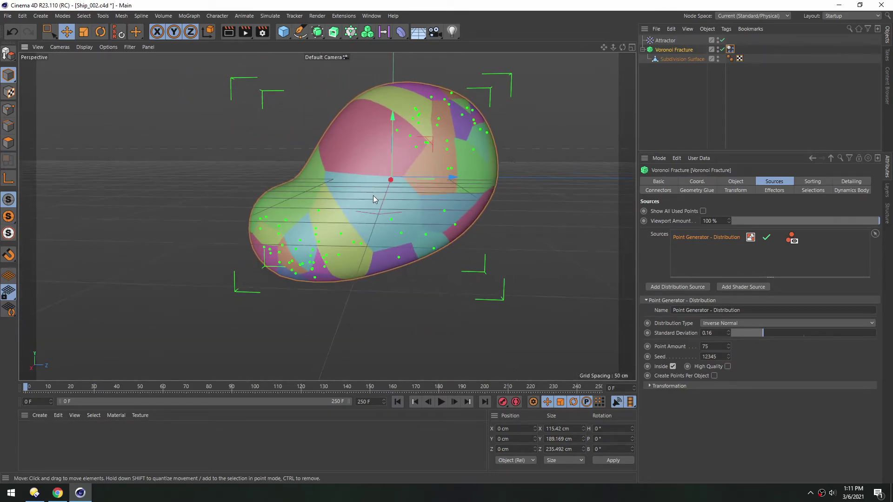
left_click_drag(374, 121, 393, 242, "alt")
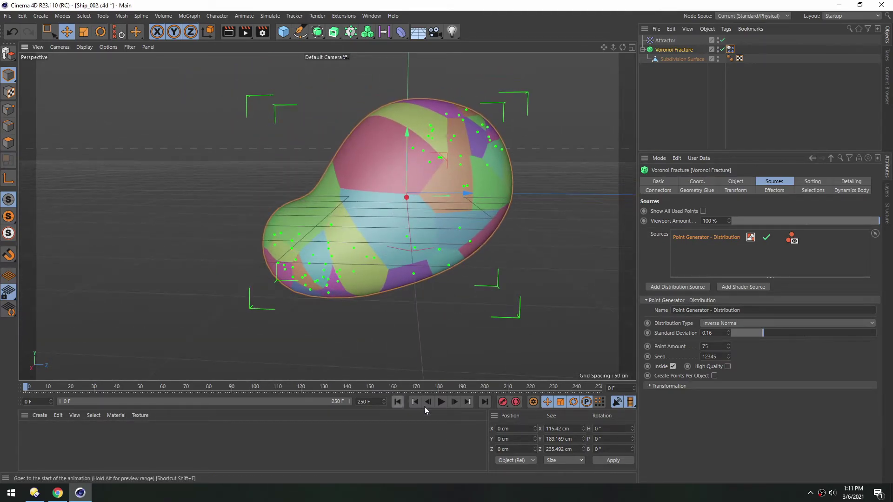
Play the simulation of the refractured body, pause to inspect the separating panels, and return to the first frame
left_click(440, 402)
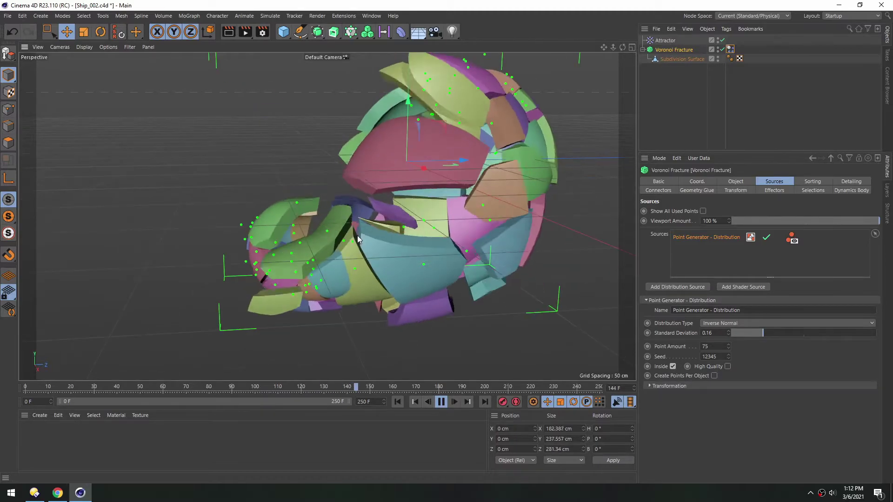
left_click(441, 402)
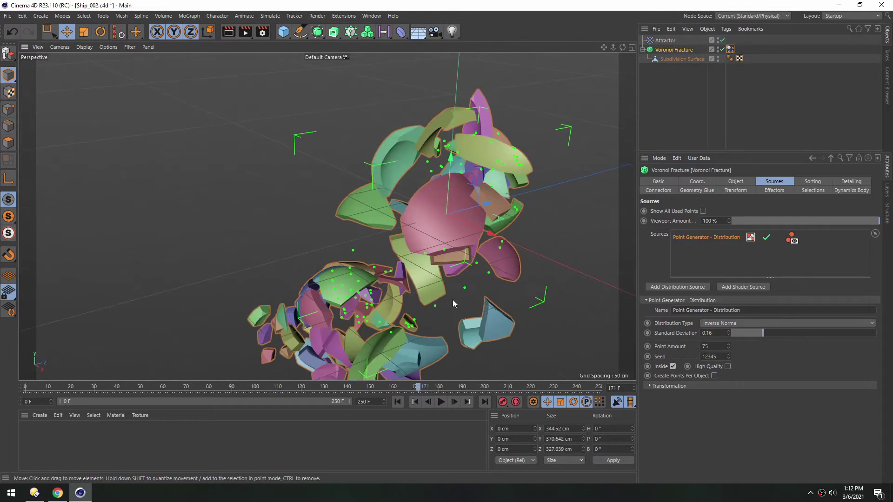
left_click_drag(387, 237, 321, 206, "alt")
left_click(394, 403)
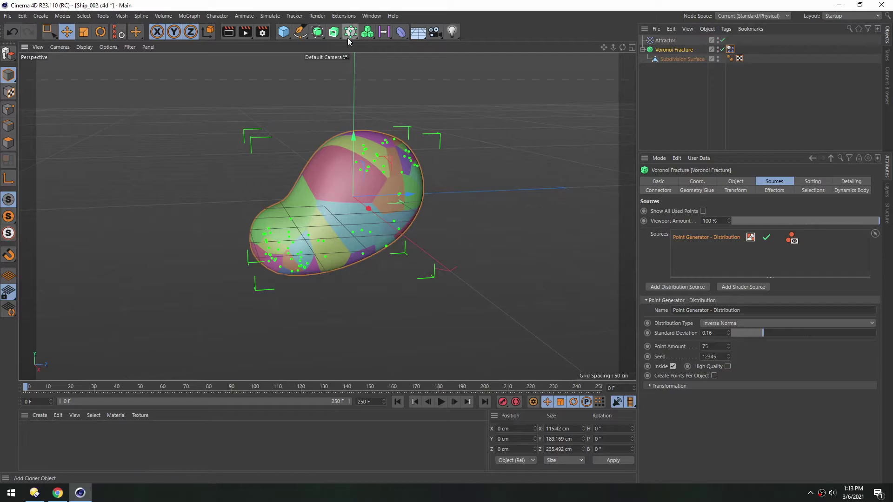
Add a Plain effector to the scene
left_click_drag(349, 34, 497, 46)
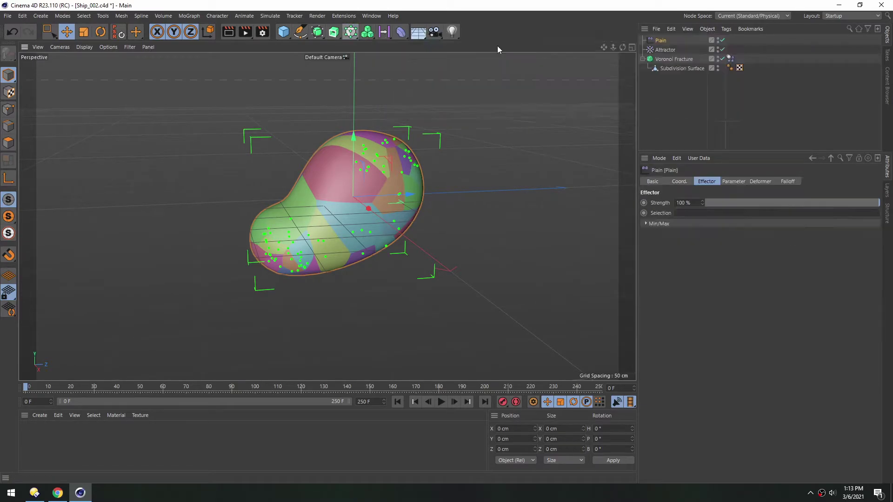
left_click_drag(324, 149, 395, 174, "alt")
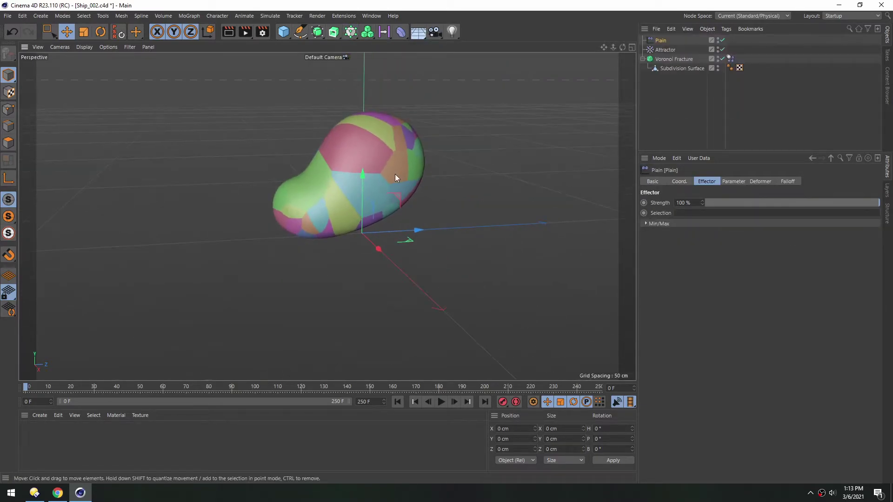
Turn off the Plain effector's position transform and enable its scale transform with Uniform Scale
left_click(732, 182)
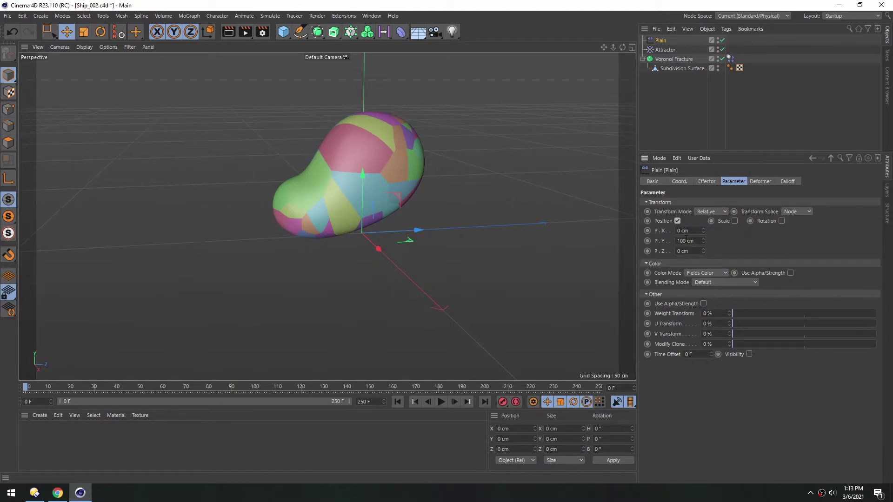
left_click_drag(703, 241, 703, 241)
left_click(677, 220)
scroll(294, 242, "up", 2)
middle_click_drag(373, 266, 375, 230, "alt")
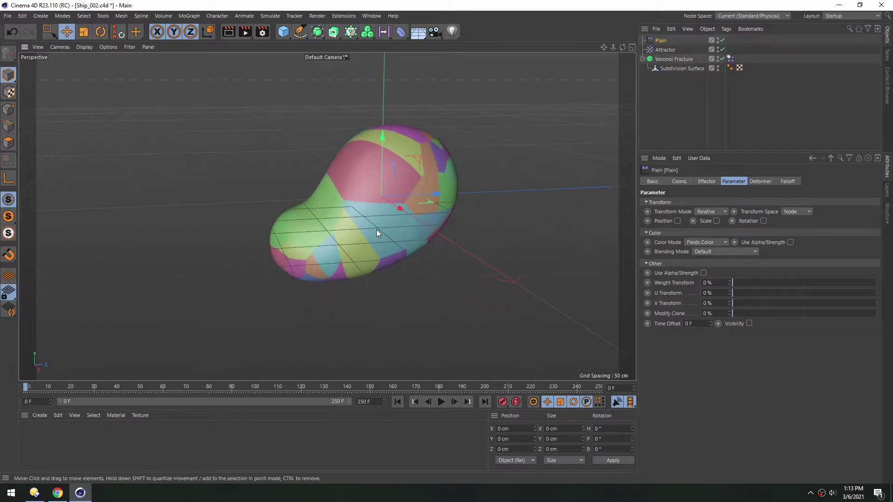
left_click(716, 221)
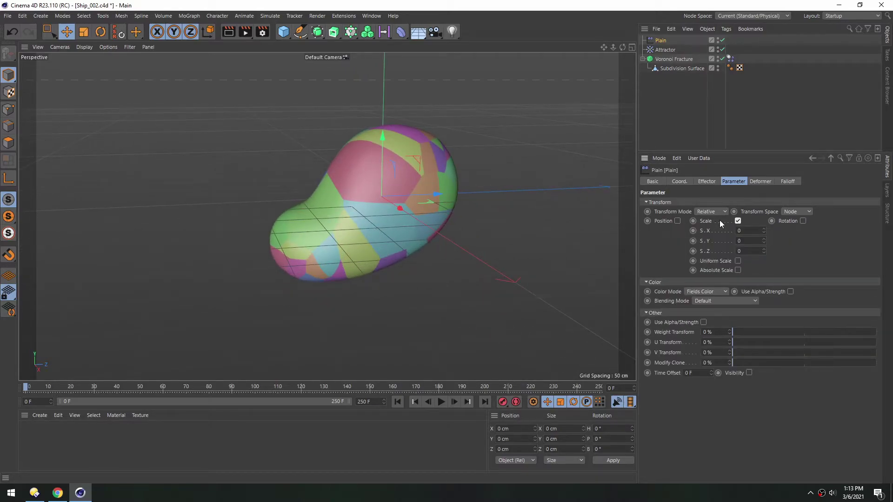
left_click(738, 261)
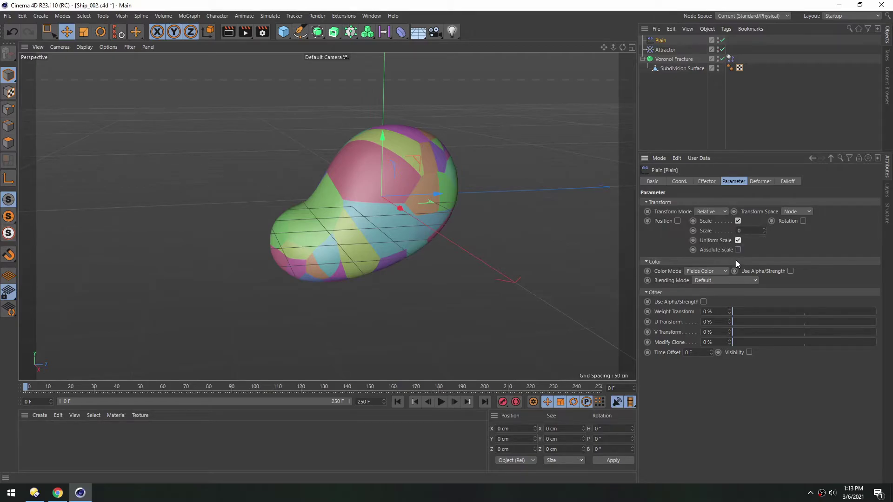
Keyframe the Plain effector's uniform scale at 0 near the timeline start and set it to -0.1 at frame 29
mouse_move(763, 231)
left_mouse_down()
mouse_move(764, 271)
mouse_move(763, 232)
left_mouse_up()
left_click(693, 231, "ctrl")
left_click(48, 390)
left_click_drag(48, 389, 70, 395)
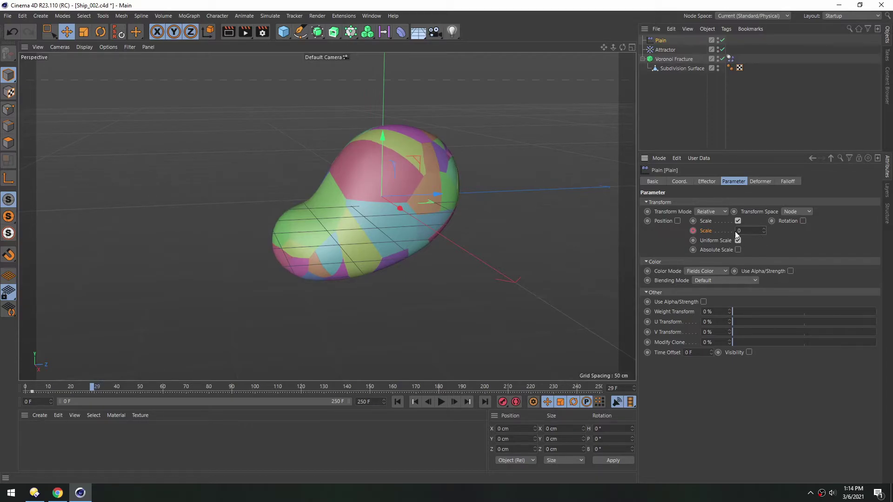
left_click_drag(764, 231, 763, 232)
type("-0.1")
key("Return")
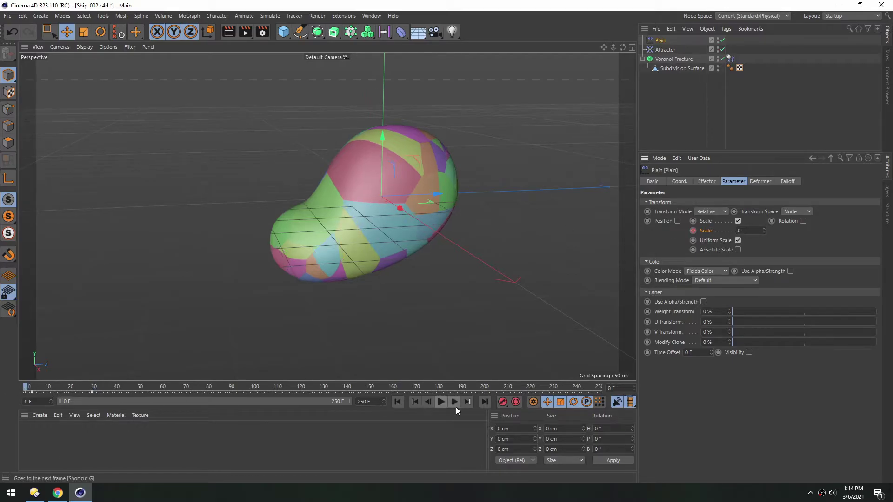
Preview the shrinking panels, and keyframe the Plain effector's uniform scale at -1 on frame 89
left_click(441, 402)
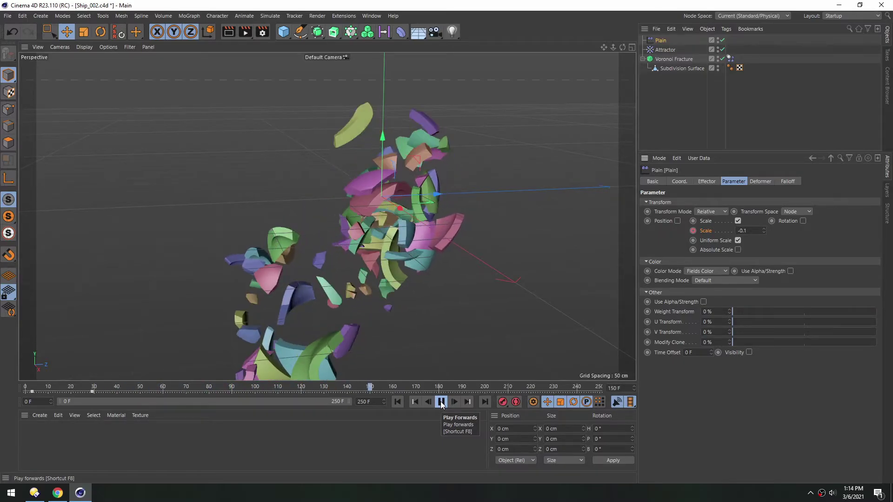
left_click(440, 402)
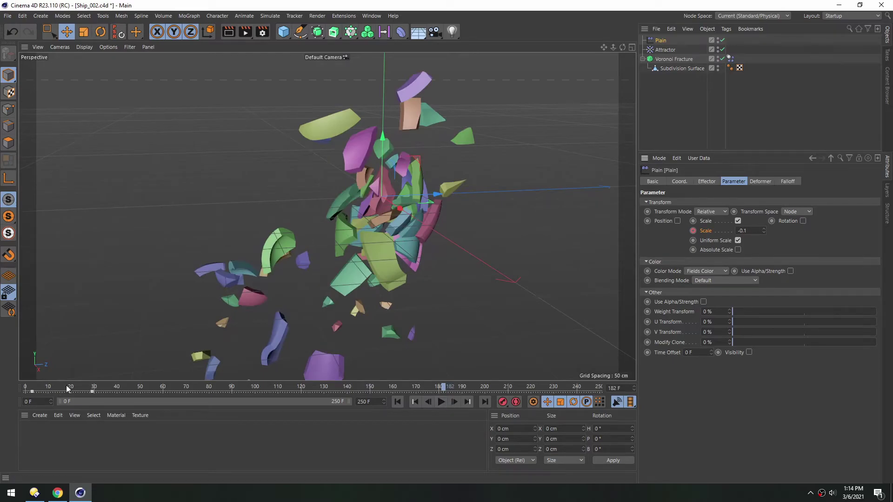
left_click(122, 386)
left_click_drag(122, 386, 231, 392)
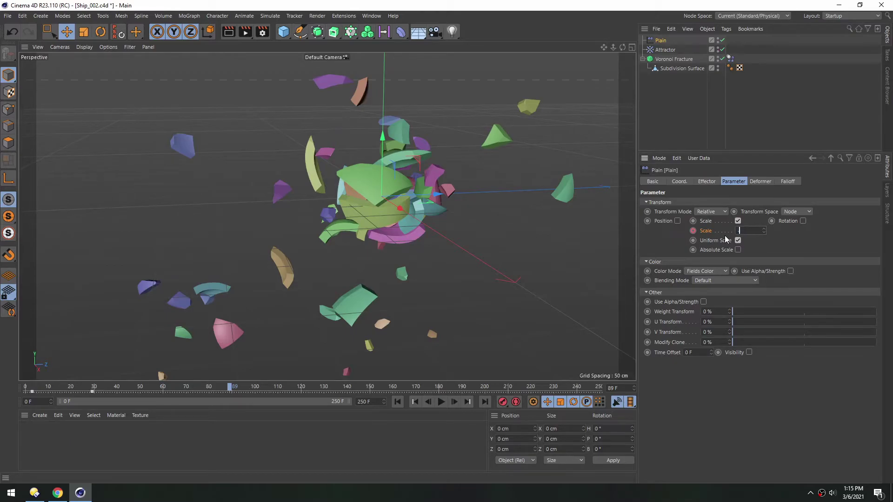
type("-1")
key("Return")
left_click(693, 230)
Play the simulation from the first frame to check how the pieces shrink away, and pause it
left_click(398, 402)
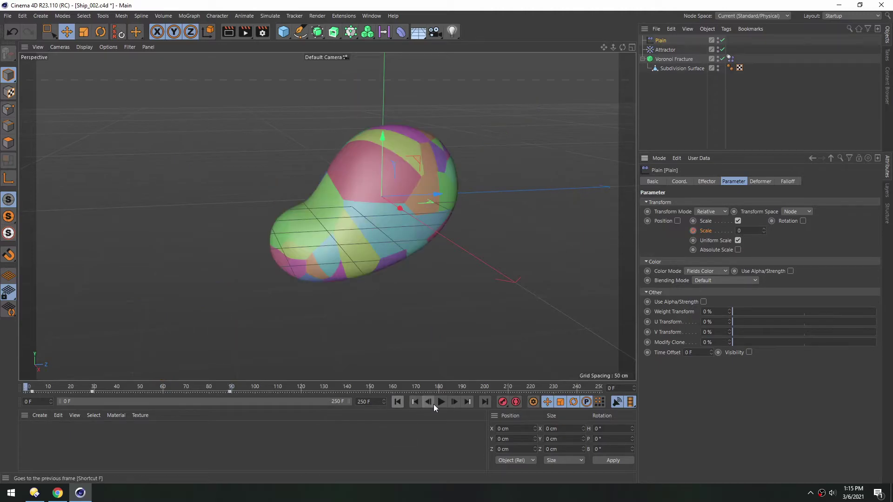
left_click(441, 401)
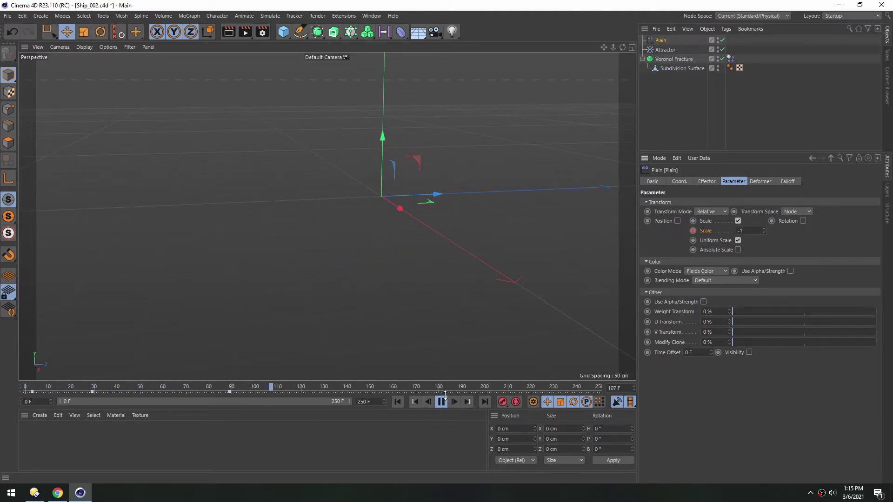
left_click(441, 401)
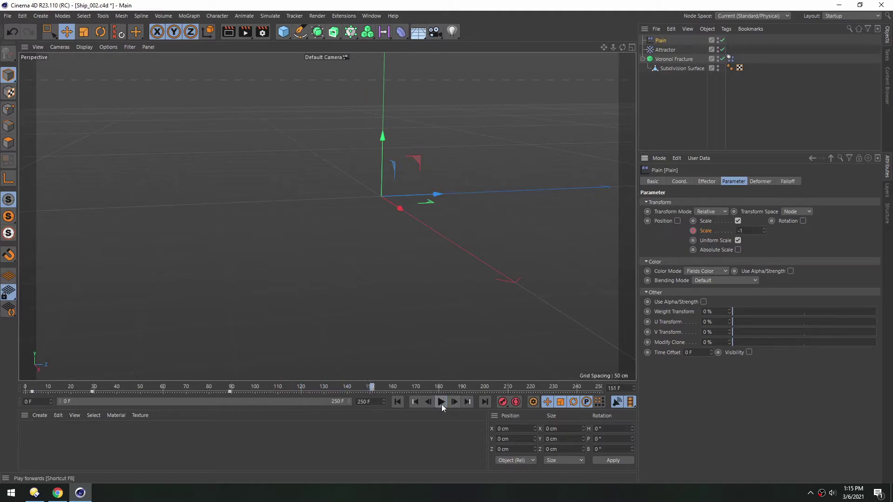
Move the Plain effector's -1 scale key to frame 175 and replay the simulation to check the slower shrinking
left_click(229, 391)
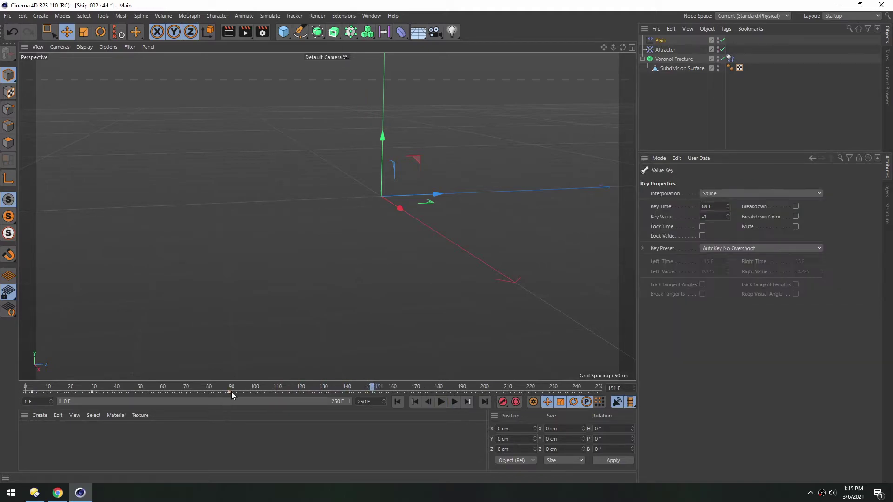
left_click(398, 401)
left_click(440, 402)
left_click(441, 402)
left_click(399, 402)
left_click(441, 402)
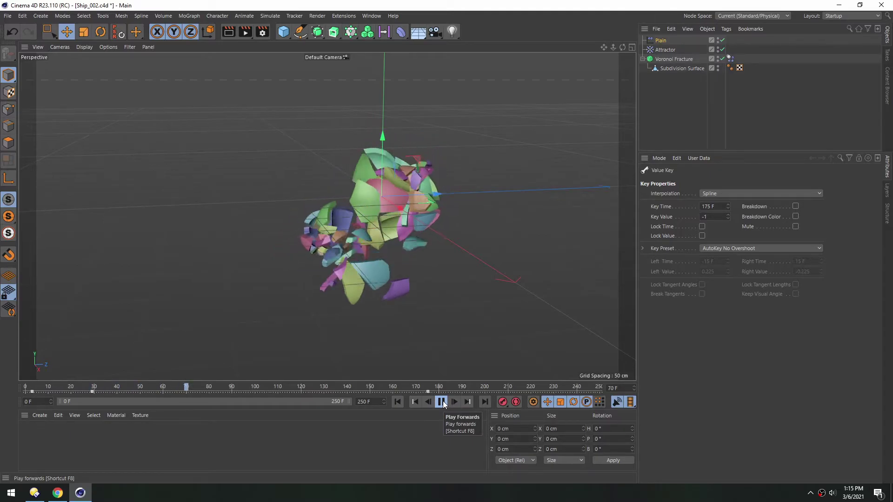
left_click(442, 403)
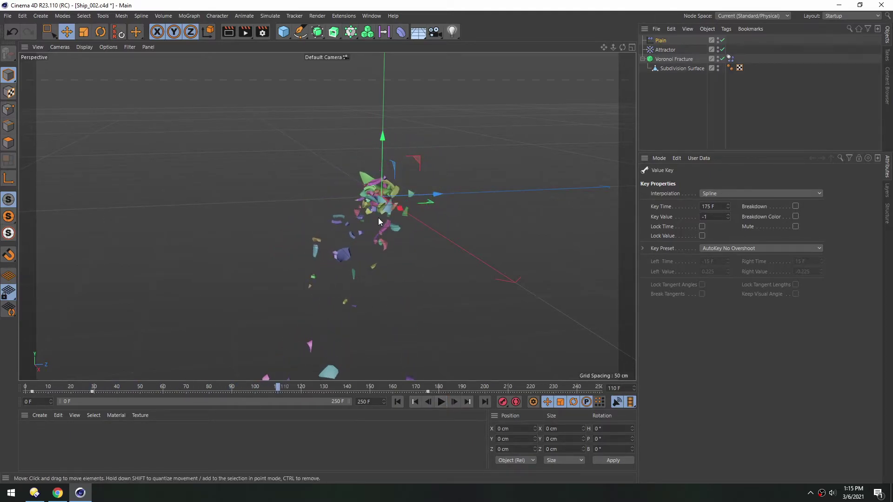
left_click_drag(378, 217, 382, 166, "alt")
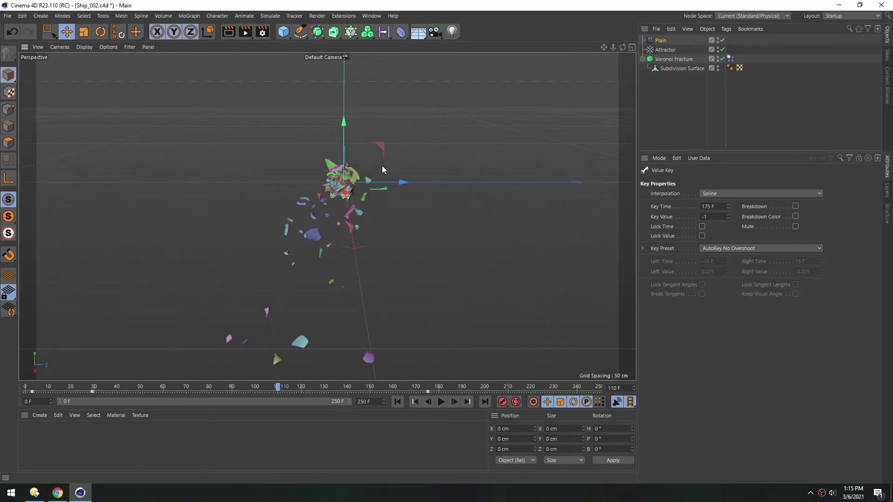
Try a speed limit of 10 cm on the Attractor and play the simulation
left_click(665, 50)
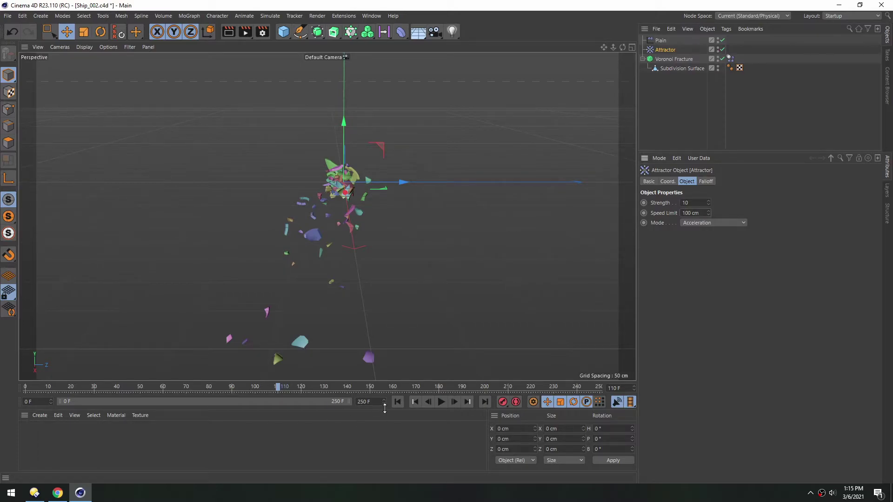
left_click(397, 402)
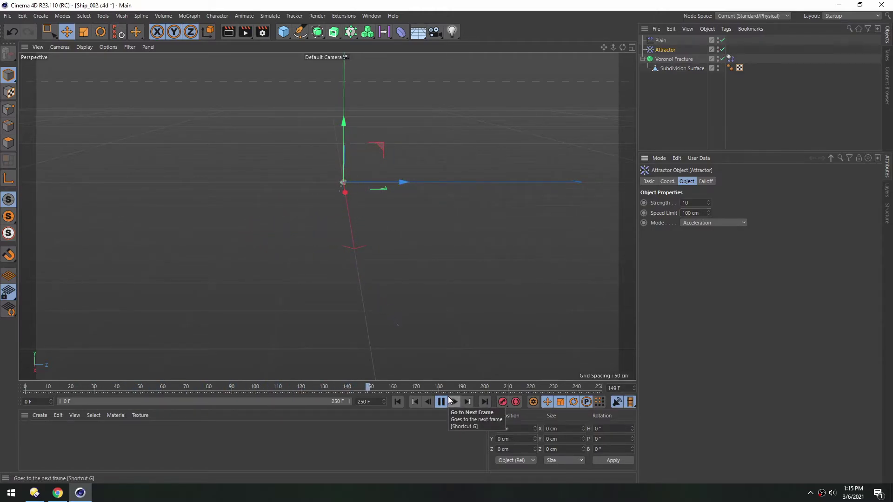
left_click(441, 402)
left_click(414, 402)
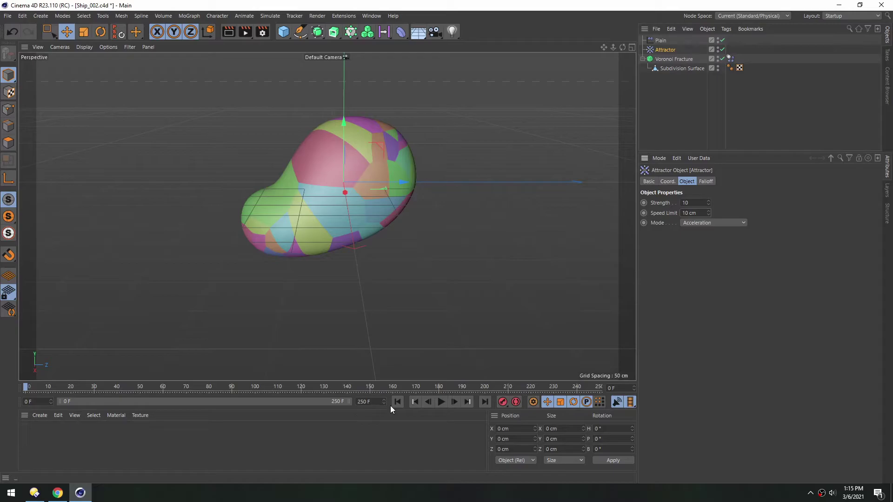
left_click(441, 403)
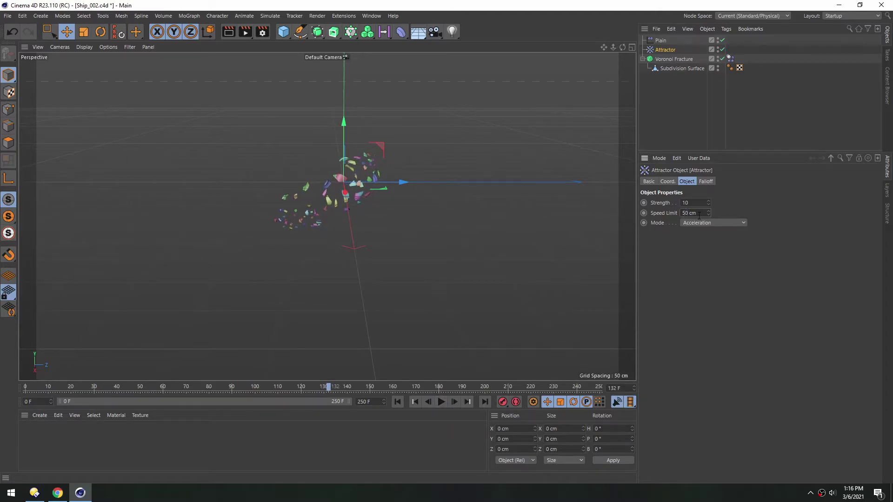
Set the Attractor's speed limit to 50 cm, replay the simulation, and return to the first frame
left_click(398, 402)
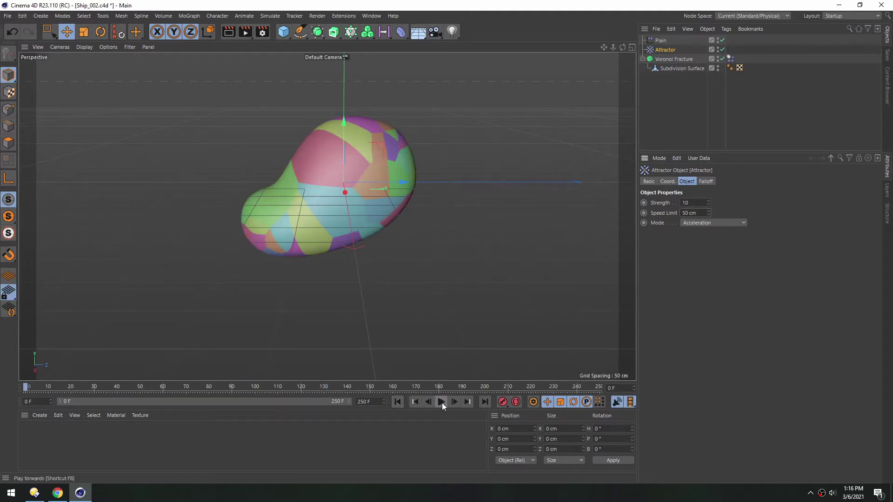
left_click(442, 403)
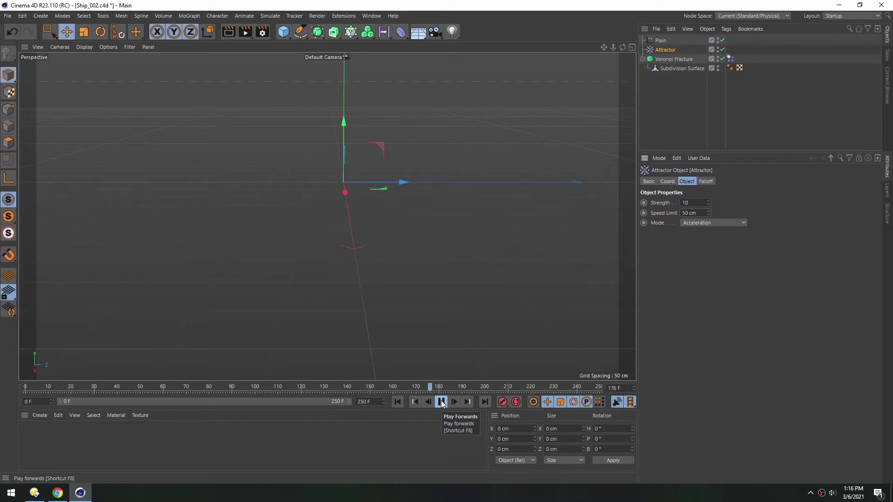
left_click(440, 401)
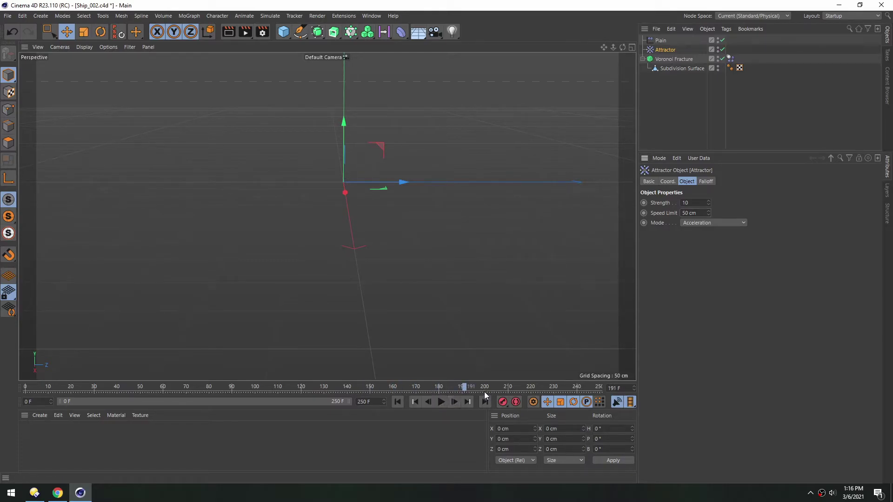
left_click(398, 402)
left_click(441, 401)
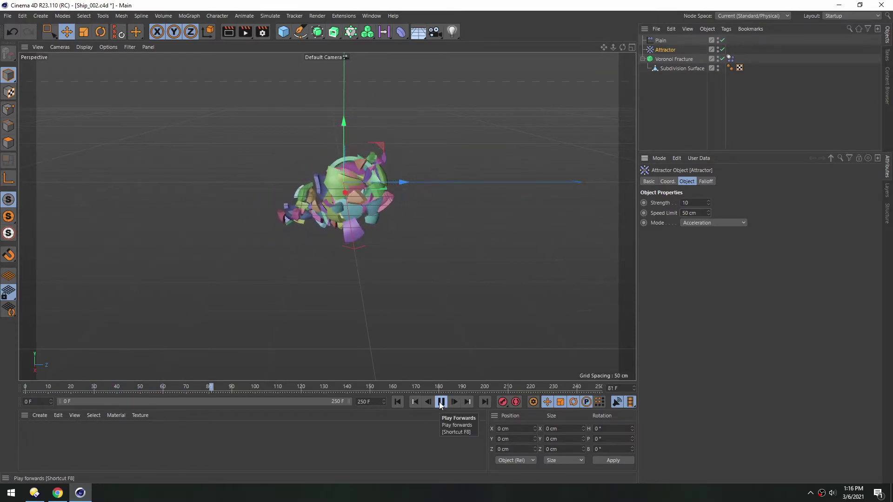
left_click(441, 402)
left_click(397, 402)
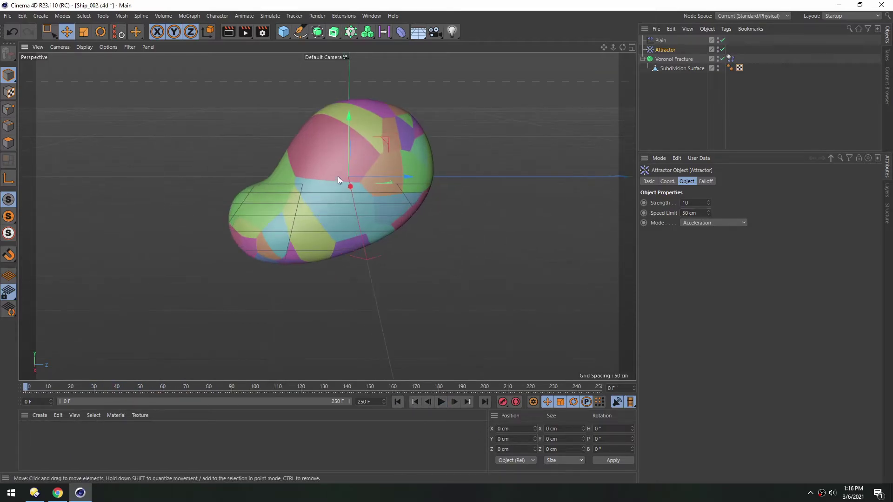
Add a Random Field to the Plain effector's falloff and play the simulation to see its effect on the pieces
left_click_drag(338, 177, 353, 180, "alt")
left_click(653, 41)
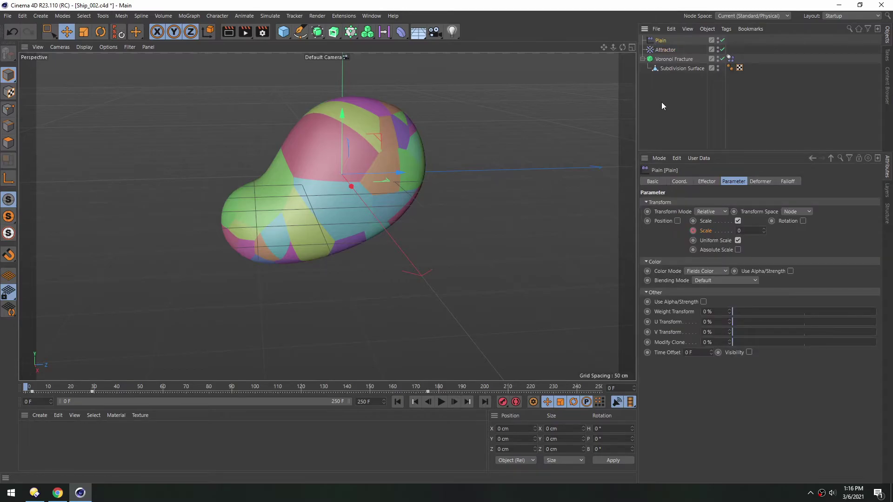
left_click(786, 182)
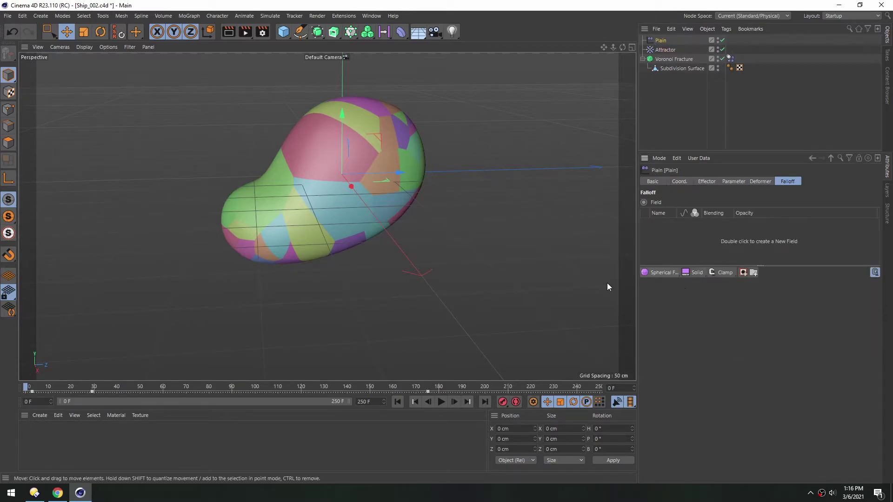
left_click(657, 272)
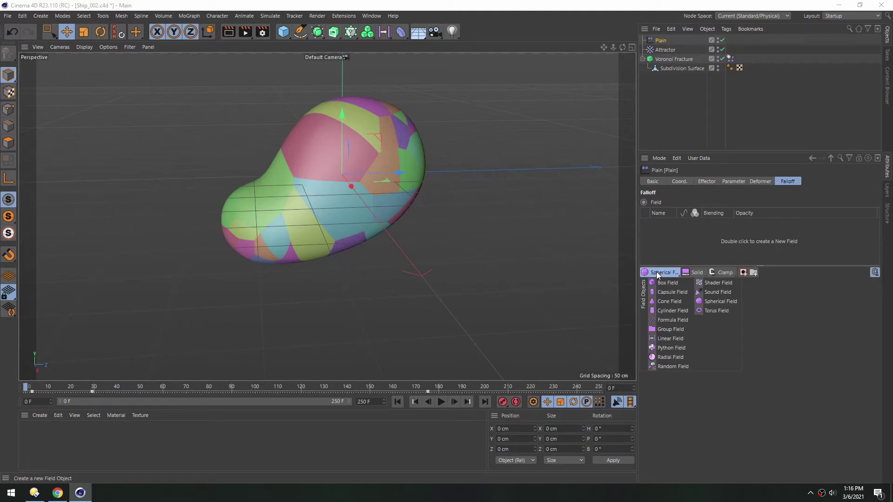
left_click(669, 367)
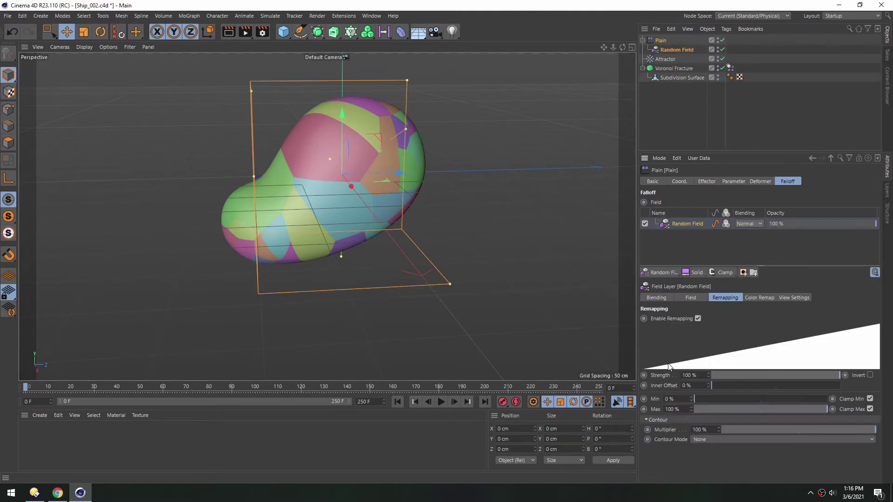
left_click_drag(289, 178, 335, 260, "alt")
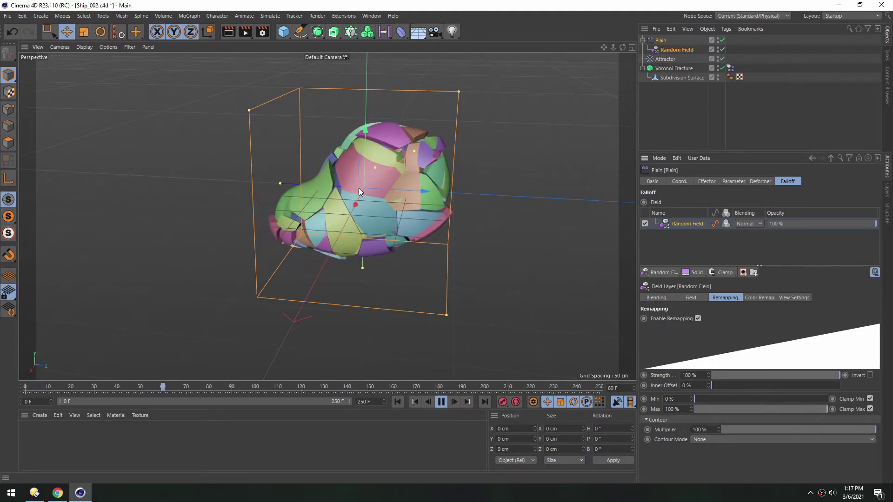
left_click(441, 402)
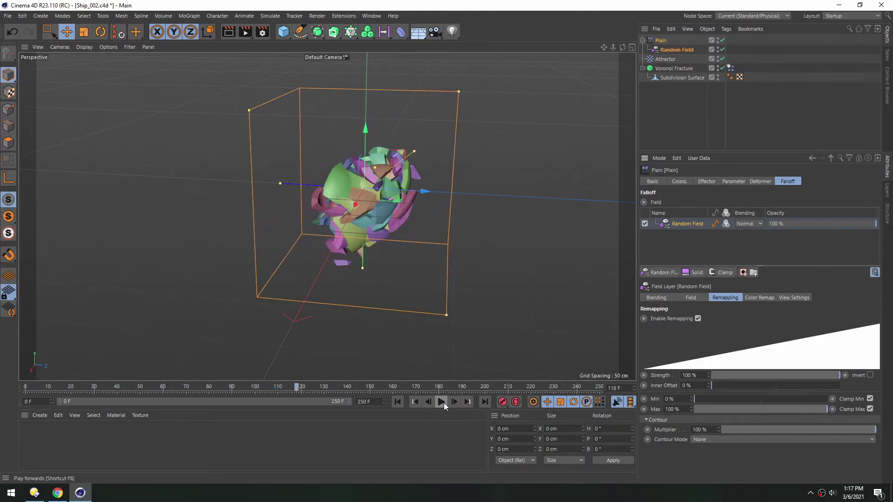
Try an inner offset of 100% in the Random Field's remapping, play the simulation, and reset the offset to 0%
left_click_drag(739, 385, 838, 386)
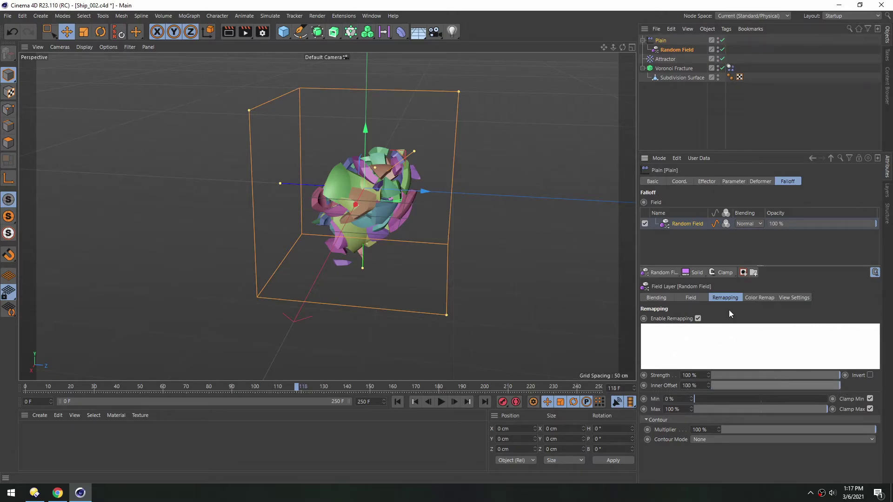
left_click(440, 405)
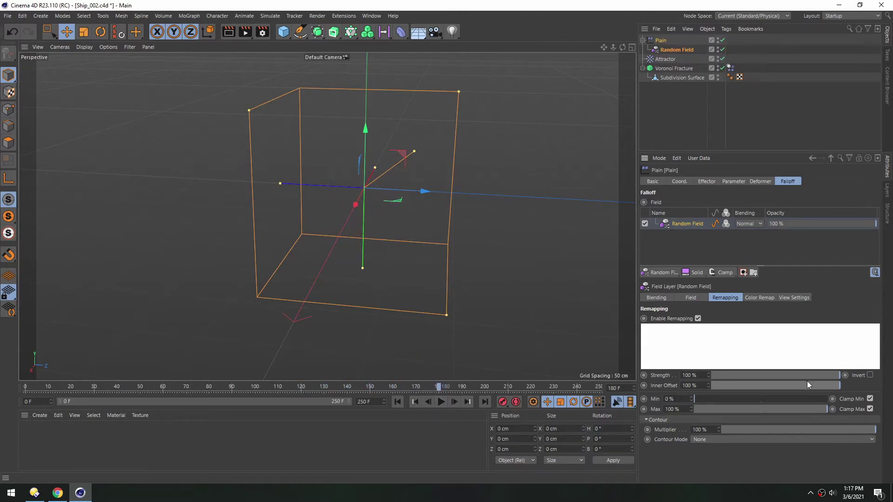
left_click_drag(807, 384, 710, 386)
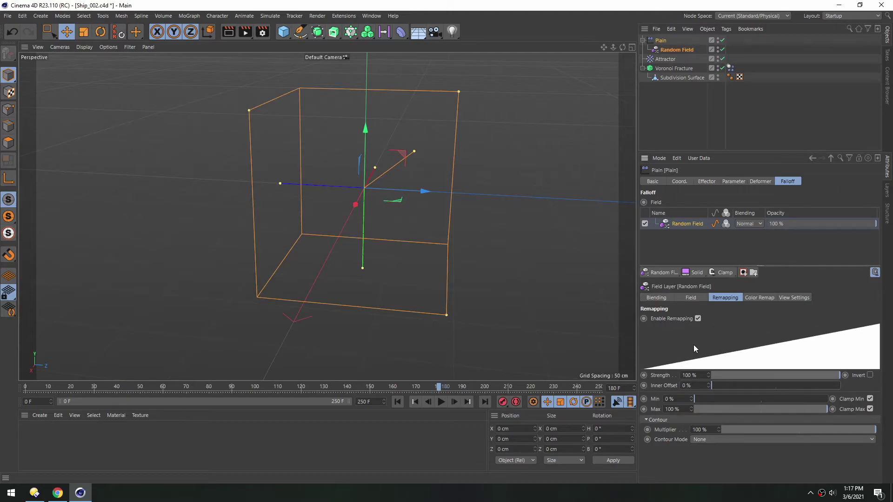
Enable the viewplane preview for the Random Field to display its noise pattern around the ship body
left_click(782, 299)
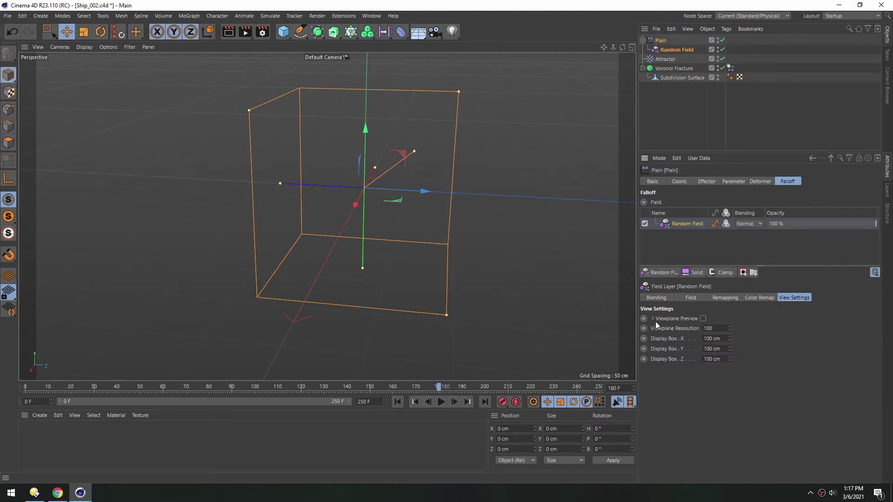
left_click(702, 318)
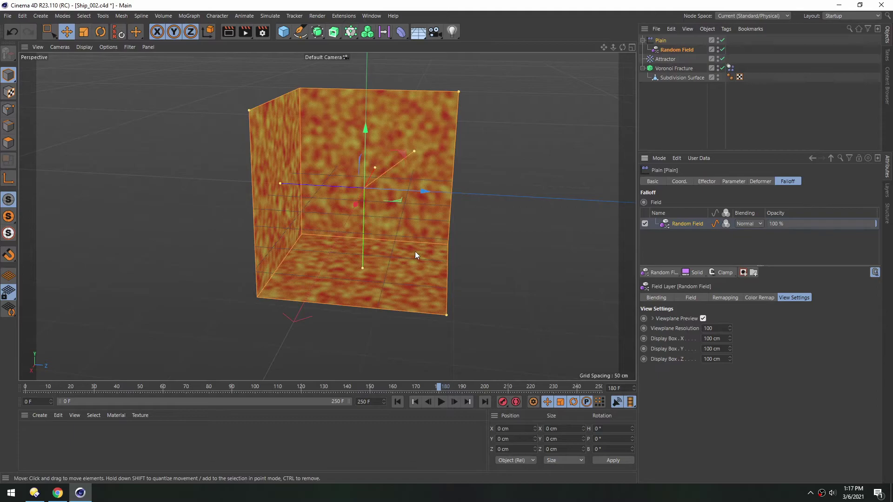
left_click_drag(376, 259, 358, 267, "alt")
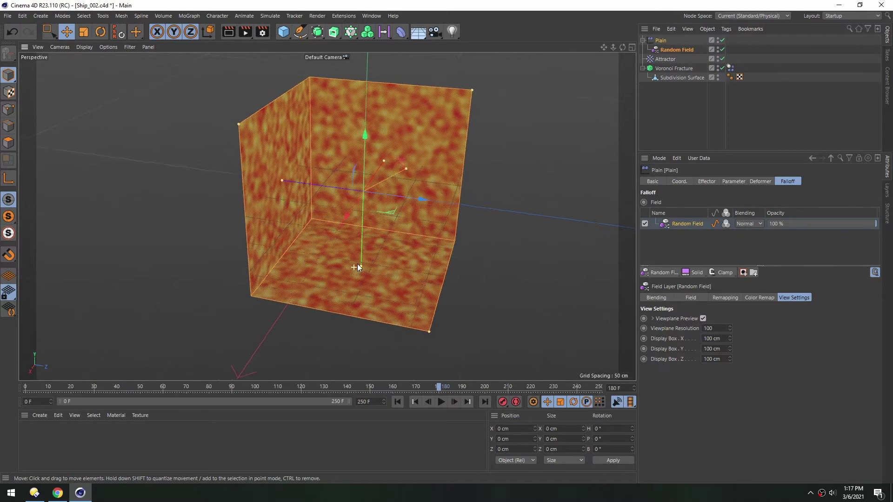
Set the Random Field's contour mode to Curve and steepen the spline between about 0.37 and 0.58 along the horizontal axis
left_click(723, 297)
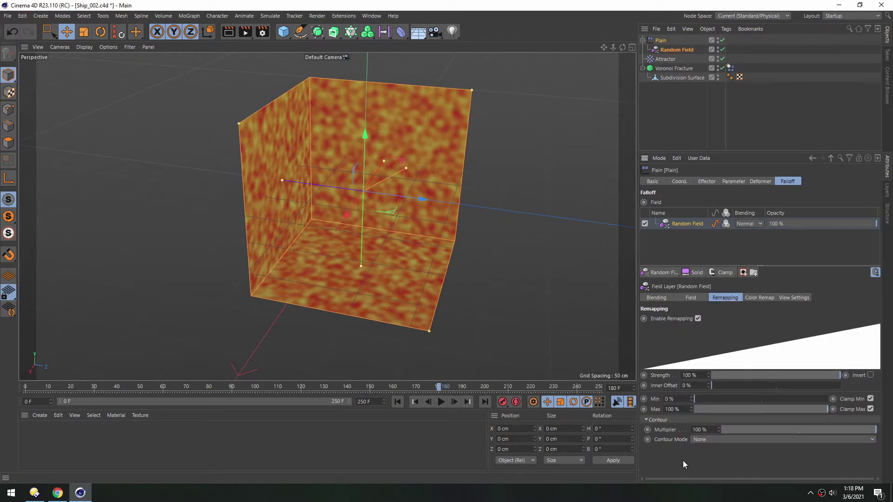
left_click(699, 440)
left_click(699, 429)
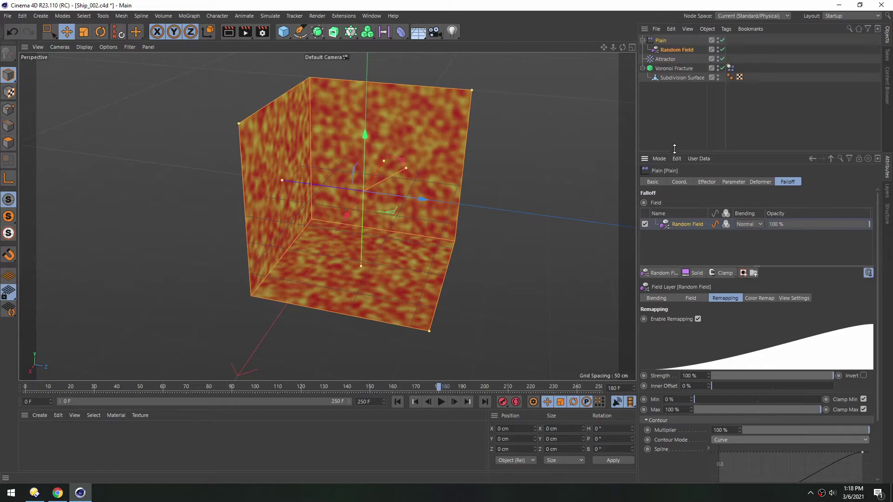
left_click_drag(674, 151, 674, 97)
left_click_drag(718, 459, 770, 459)
left_click_drag(860, 398, 803, 394)
right_click_drag(340, 268, 381, 258, "alt")
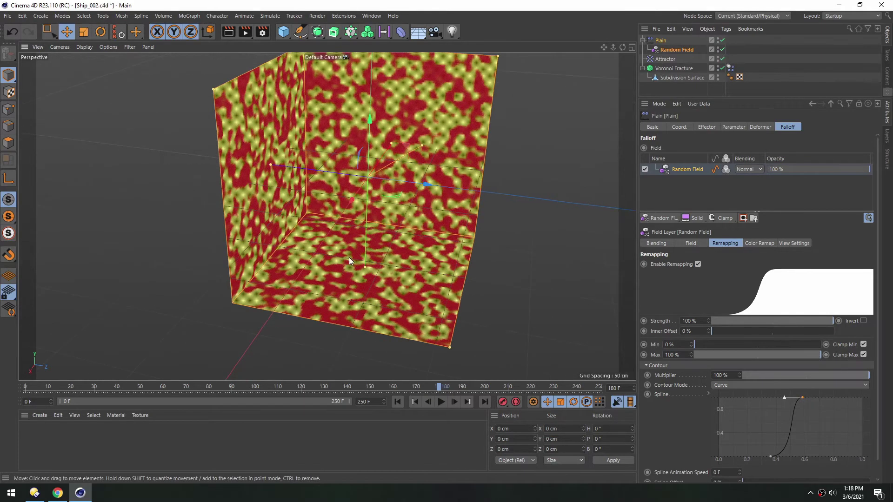
left_click_drag(381, 258, 358, 260, "alt")
Play the simulation from the first frame to check the steeper contour curve's effect on the pieces
left_click(397, 402)
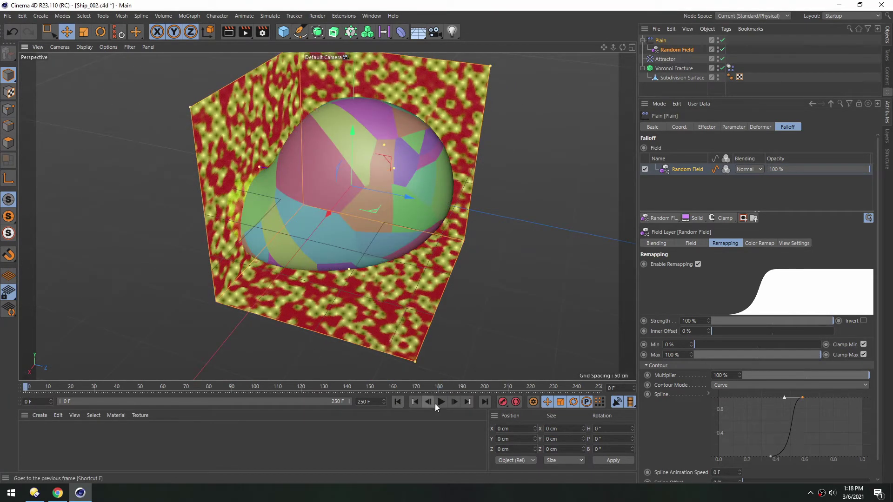
left_click(440, 402)
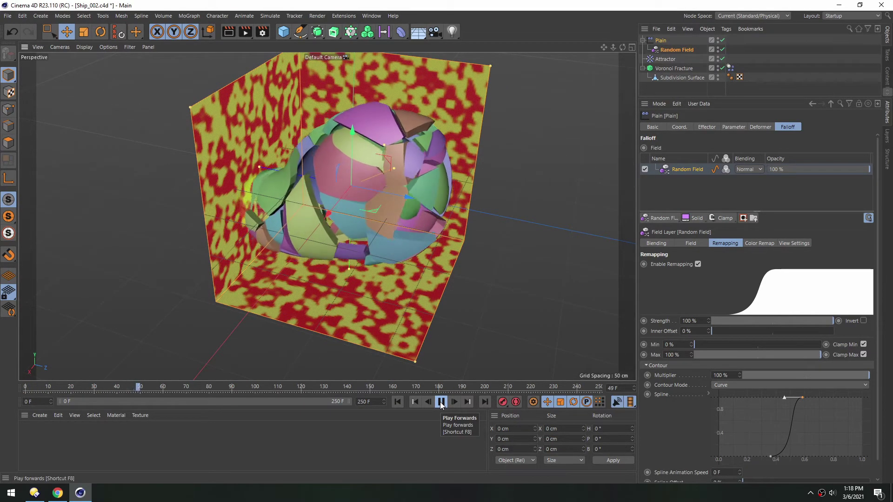
left_click_drag(374, 242, 401, 324, "alt")
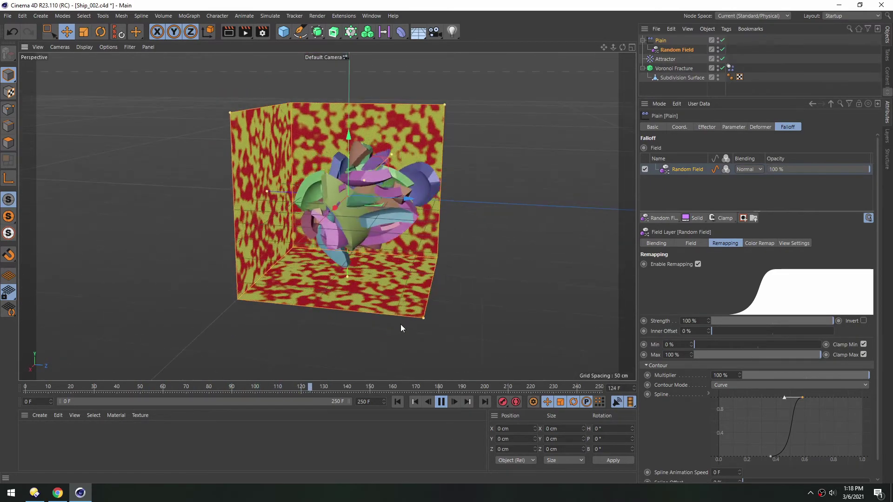
left_click(441, 402)
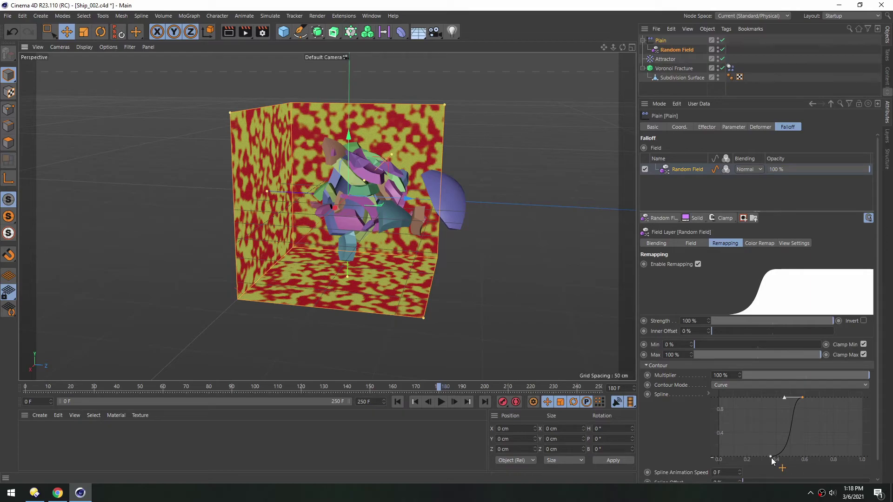
Move the contour spline's start point to 0 horizontally and about 0.4 vertically, and replay the simulation
left_click_drag(771, 456, 719, 436)
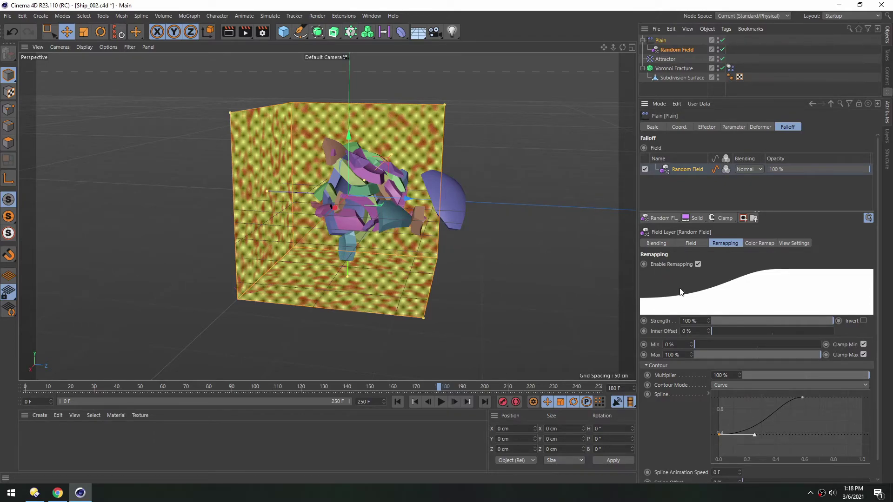
left_click(397, 402)
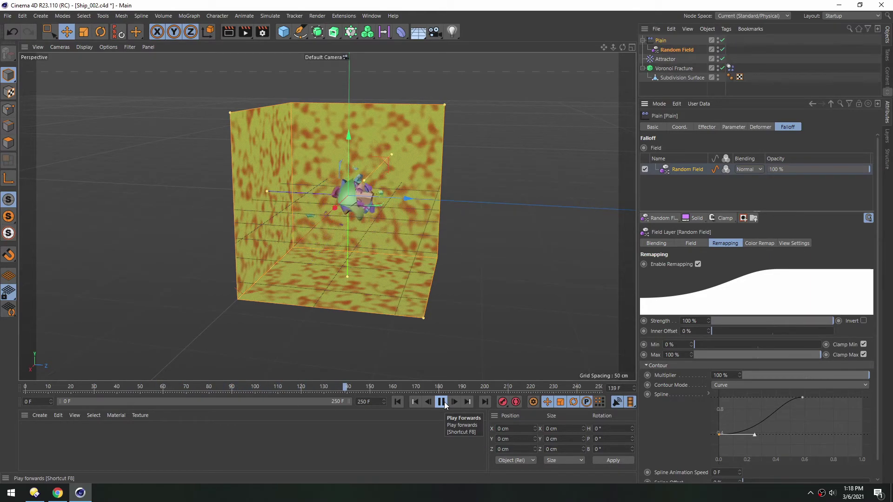
left_click(441, 402)
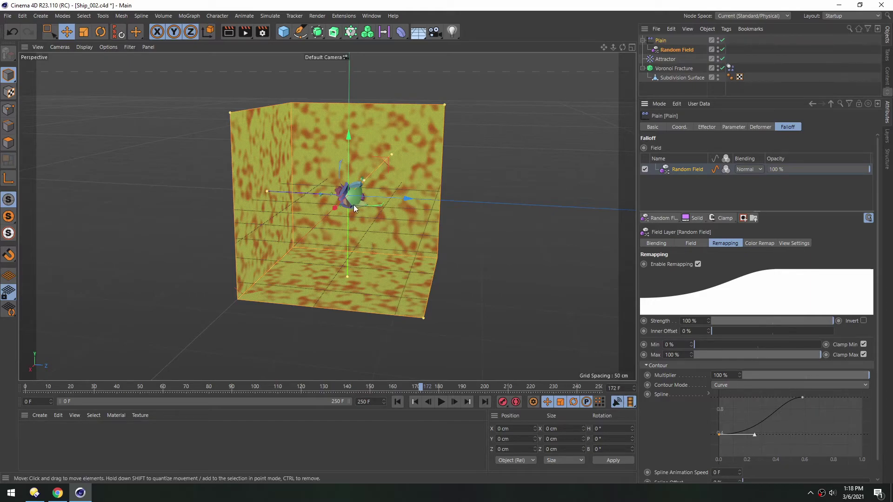
Keyframe the contour spline at frame 128, and at frame 168 with its start point raised to 1.0
scroll(337, 269, "up", 2)
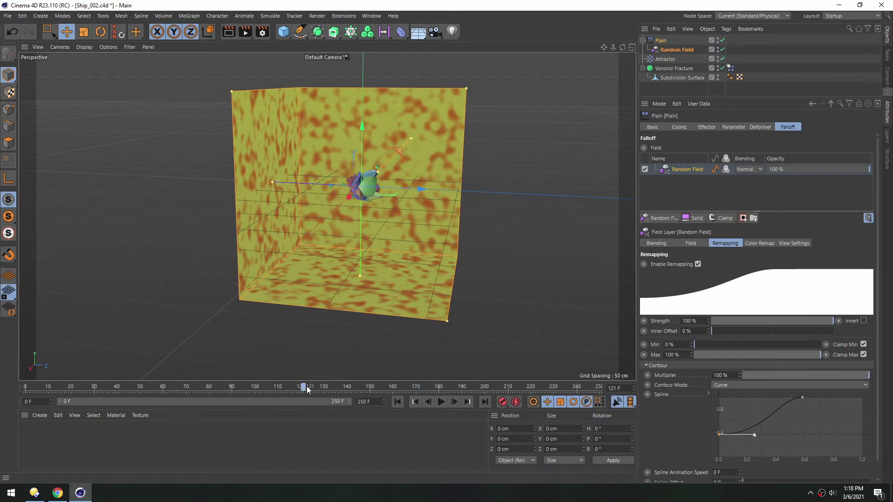
left_click_drag(307, 390, 325, 389)
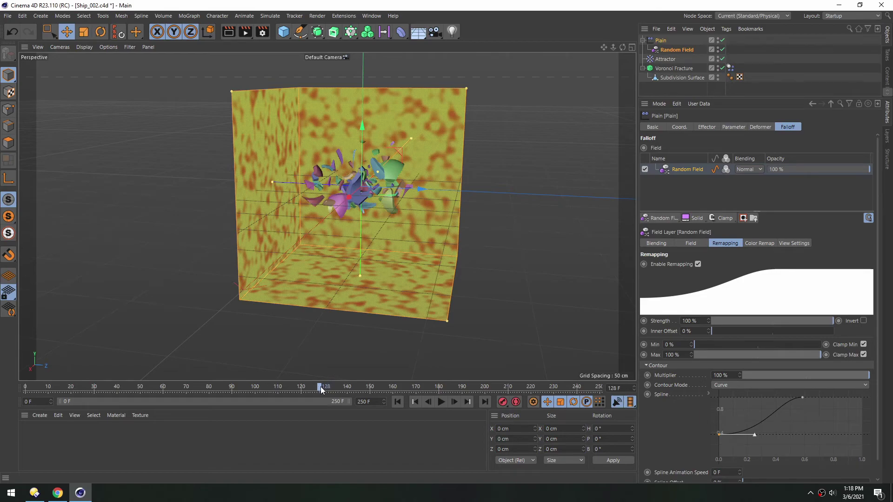
left_click(647, 394)
left_click_drag(338, 389, 412, 389)
left_click_drag(722, 436, 720, 398)
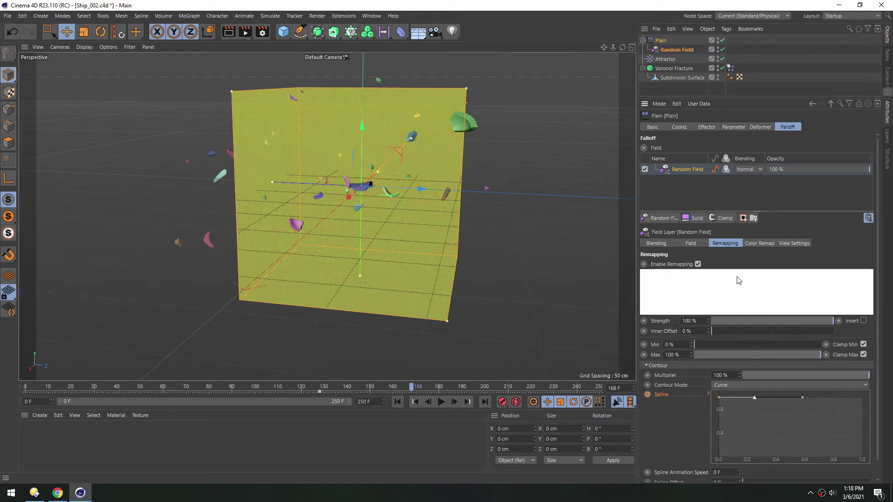
left_click(647, 395)
left_click_drag(412, 389, 372, 389)
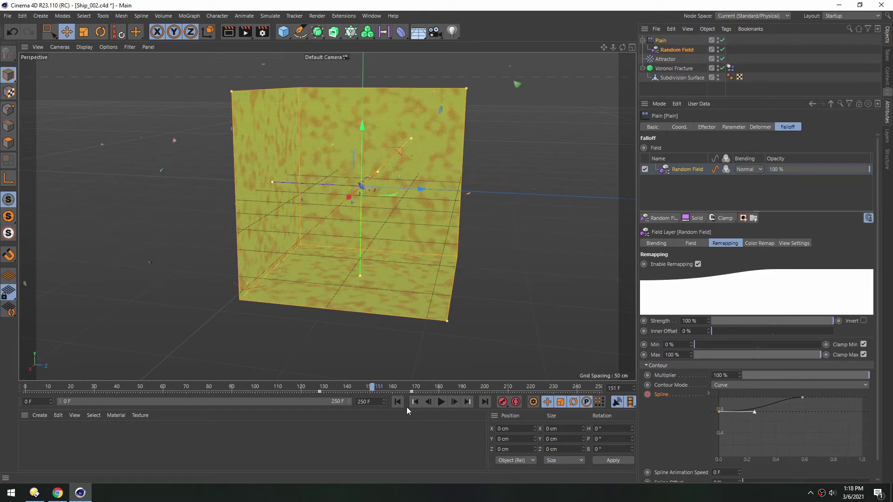
Return to the first frame, turn off the Random Field's viewplane preview, and save the project
left_click(398, 402)
left_click(803, 243)
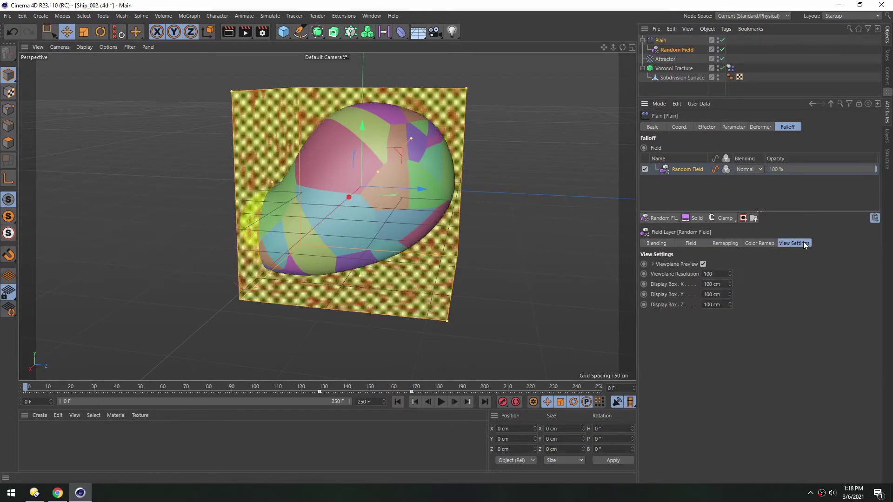
left_click(703, 264)
left_click_drag(432, 242, 364, 192, "alt")
key("ctrl+s")
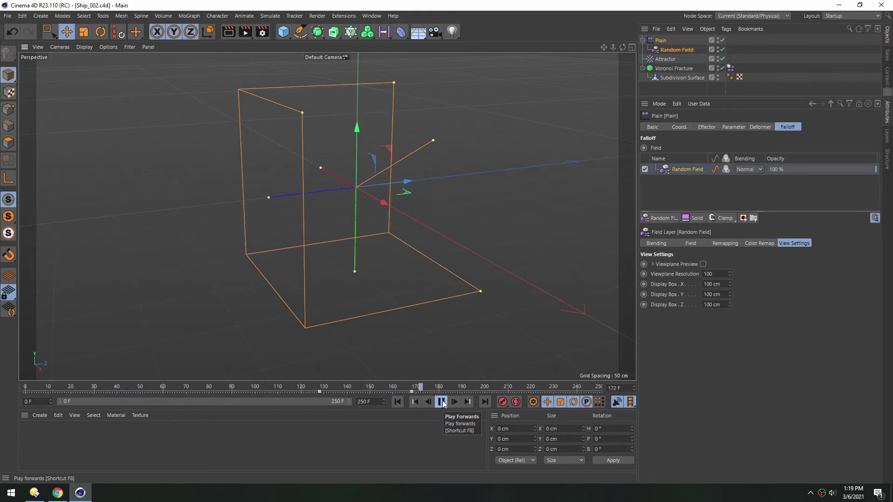
Rewind the simulation to the first frame and raise the Voronoi Fracture's distribution point amount to 201
left_click(442, 403)
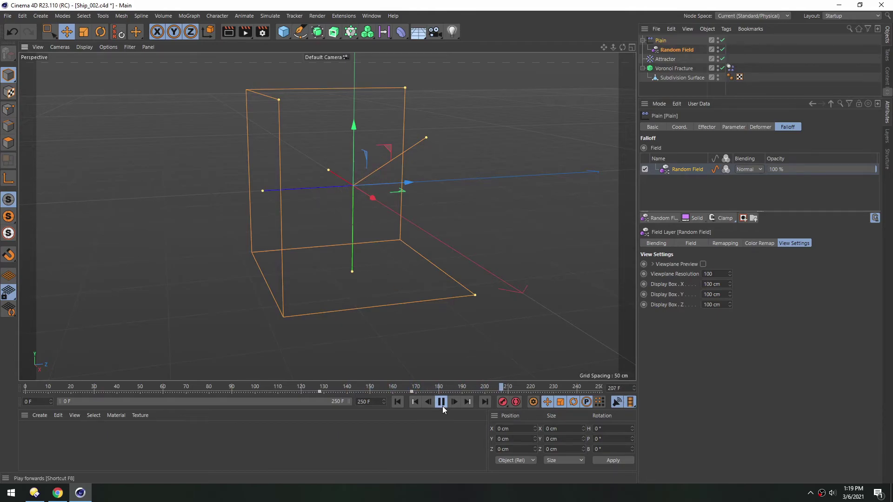
left_click(397, 402)
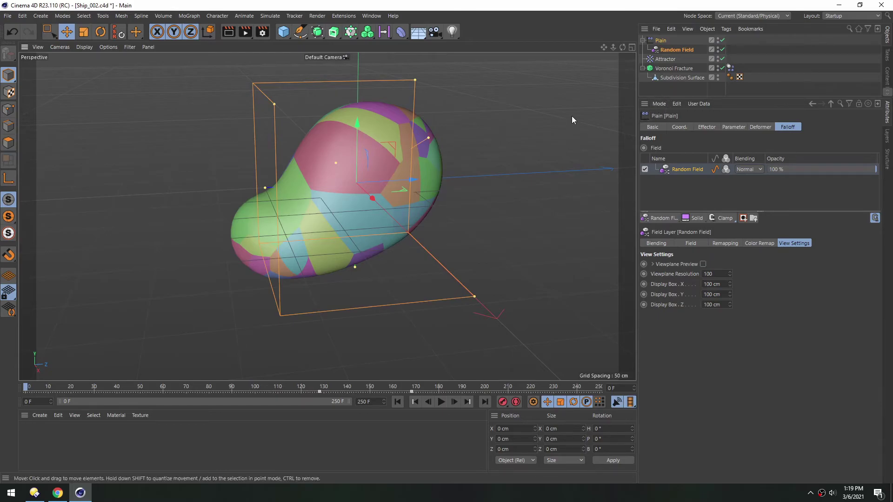
left_click(676, 69)
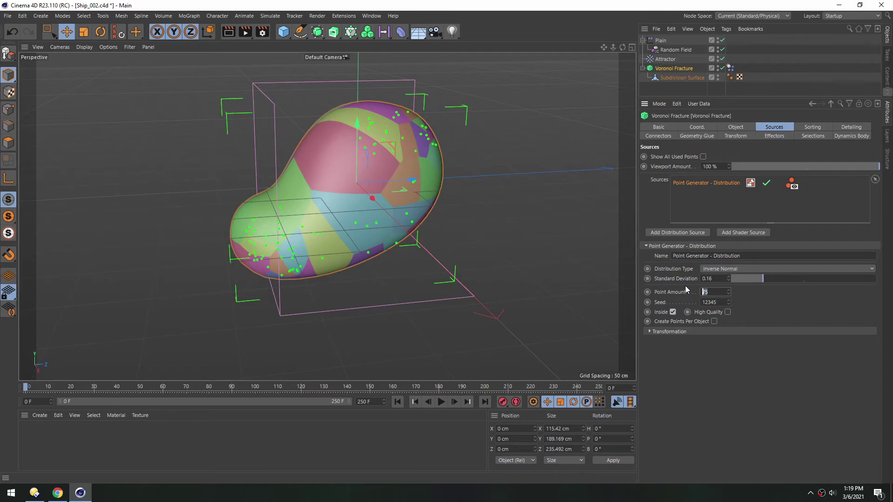
type("100")
key("Return")
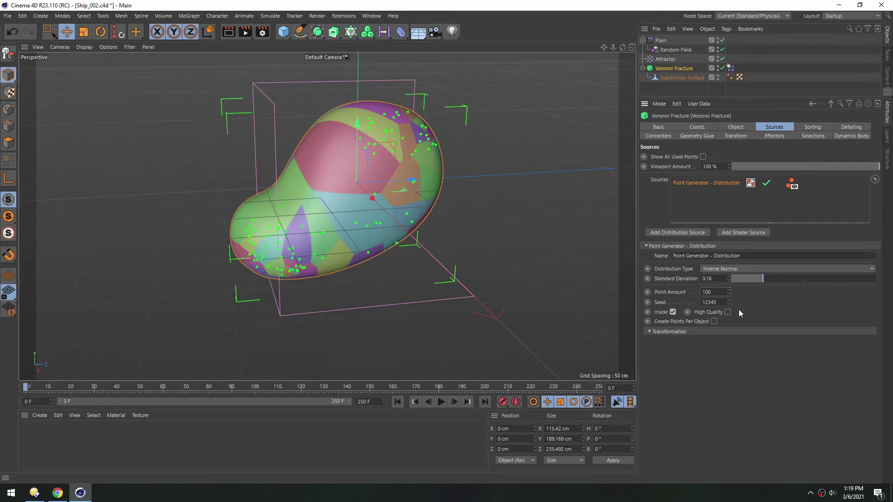
left_click_drag(728, 291, 728, 245)
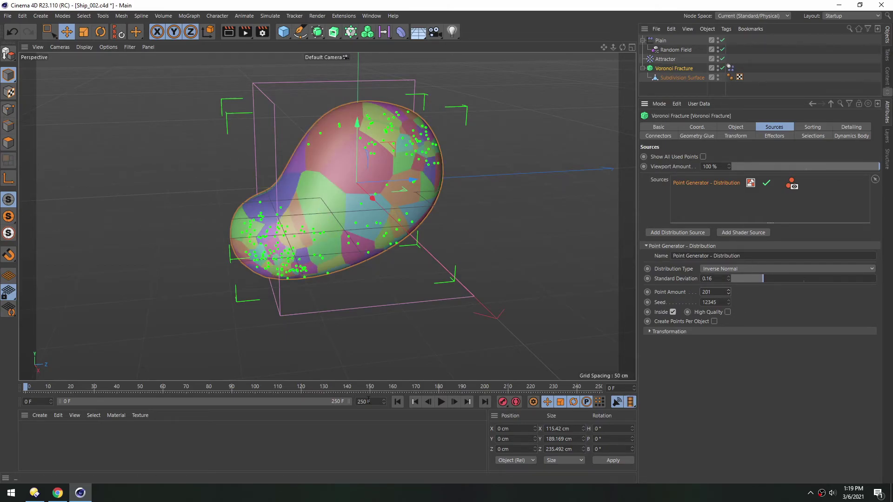
Play the simulation with the denser fracture and return to the first frame
left_click(397, 358)
left_click(441, 401)
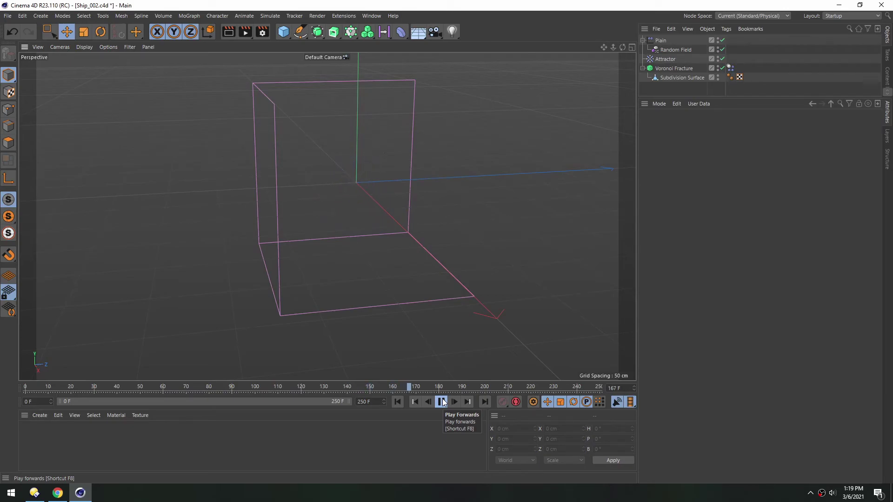
left_click(443, 402)
left_click(400, 402)
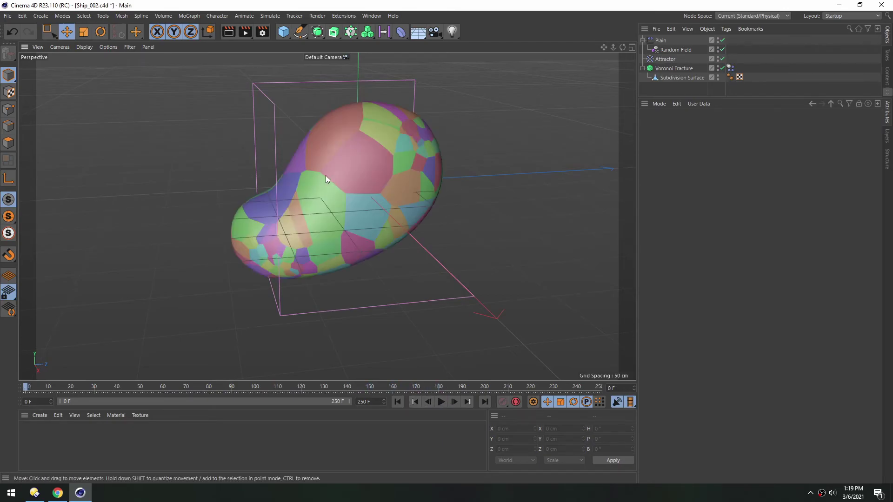
Create a connected copy of the Voronoi Fracture and its Subdivision Surface with Connect Objects, and move it beside the original
left_click_drag(325, 175, 290, 251, "alt")
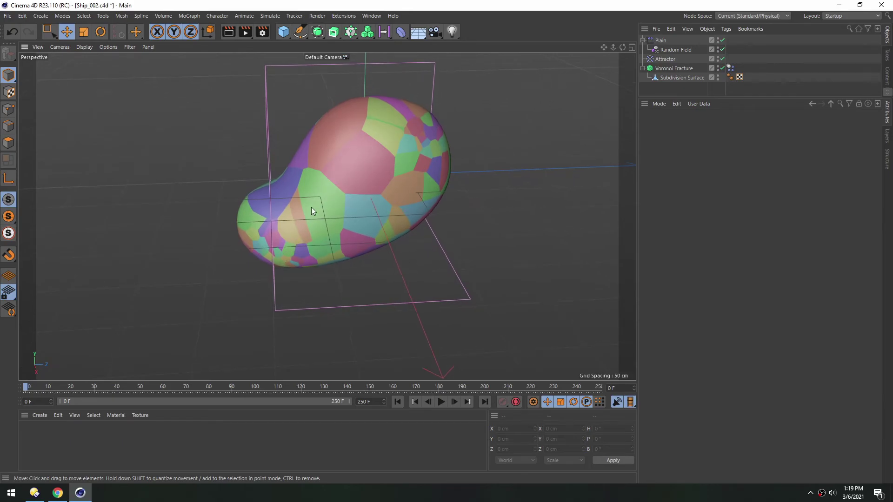
left_click_drag(311, 207, 353, 188, "alt")
left_click(661, 70)
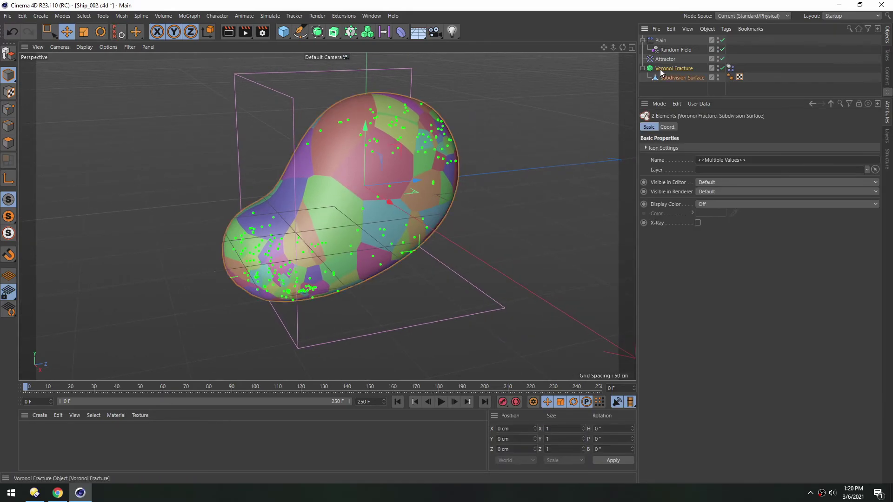
right_click(668, 70)
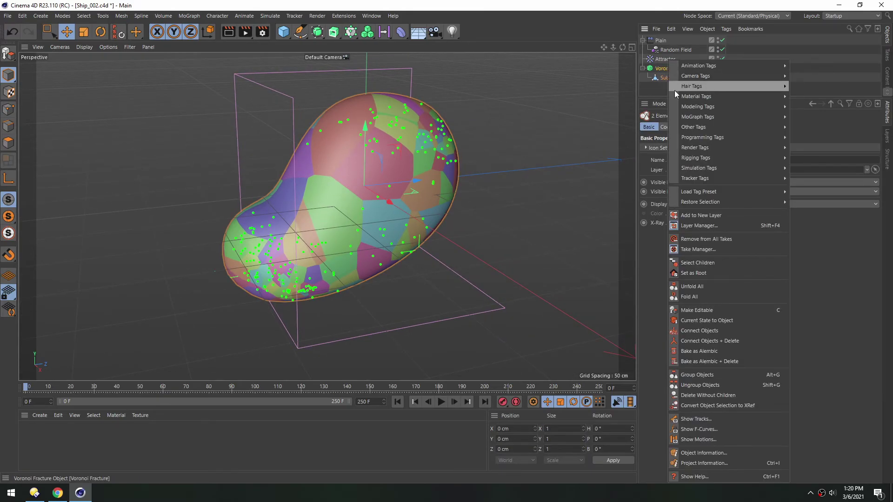
left_click(705, 330)
key("e")
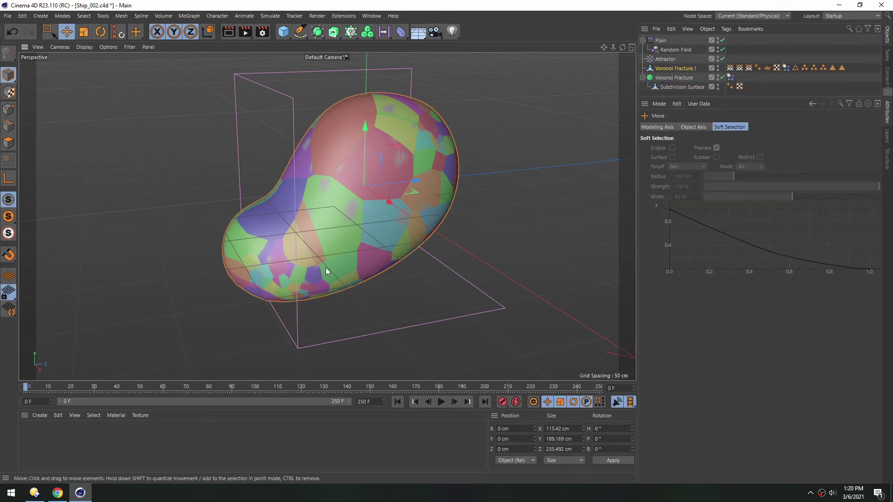
left_click_drag(326, 267, 497, 234)
Display the wireframe lines on the shaded models and show the project info for the connected copy
scroll(479, 210, "down", 3)
middle_click_drag(458, 188, 438, 191, "alt")
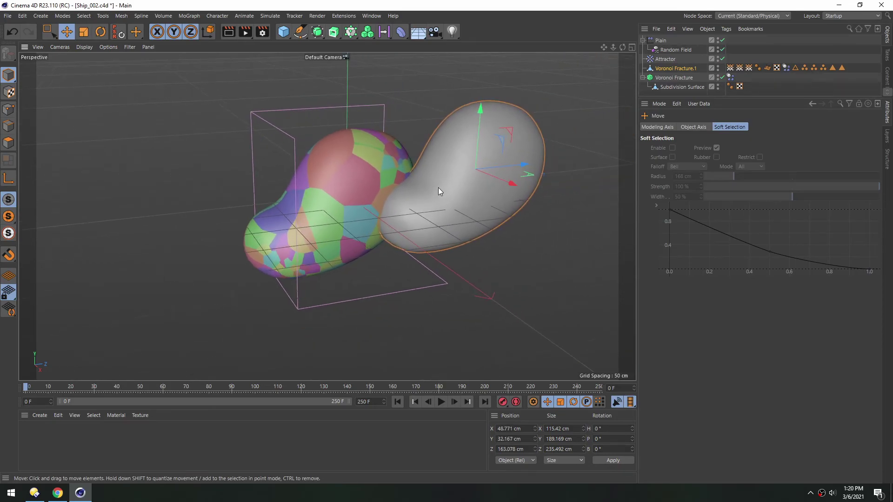
key("n")
key("b")
left_click_drag(460, 153, 442, 163, "alt")
left_click(659, 103)
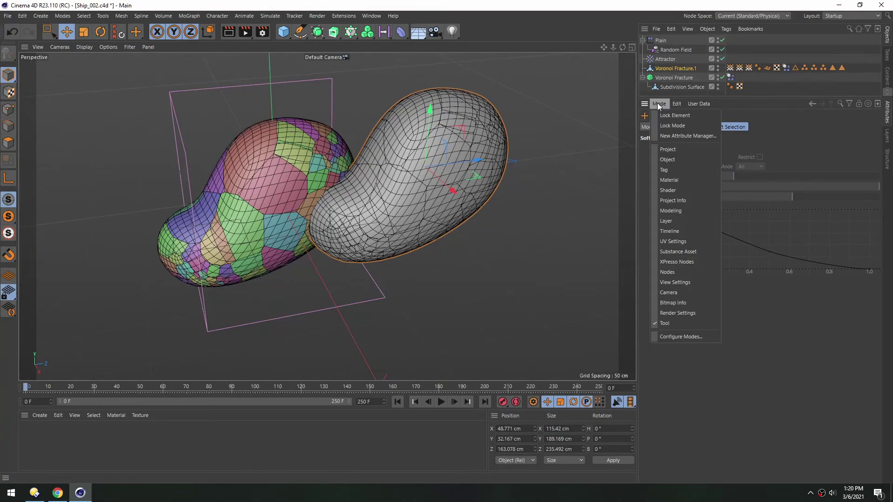
left_click(670, 201)
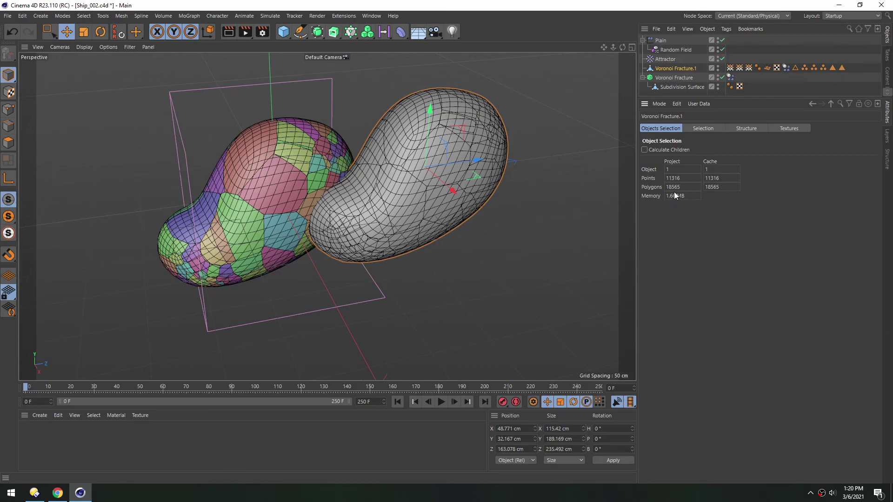
Delete the vertex map, selection and normal tags from the connected Voronoi Fracture copy and show its project info
left_click(730, 68)
left_click(739, 68, "ctrl")
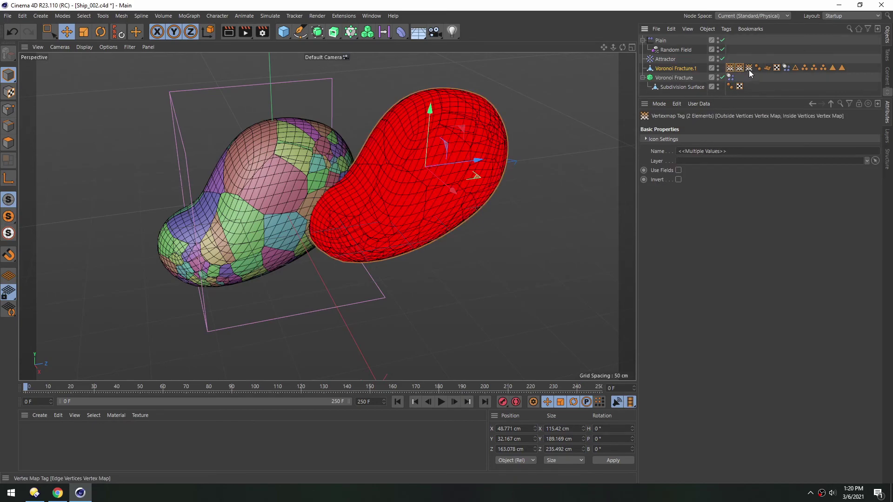
left_click(749, 68, "ctrl")
left_click(805, 68, "ctrl")
left_click(815, 67, "ctrl")
left_click(824, 67, "ctrl")
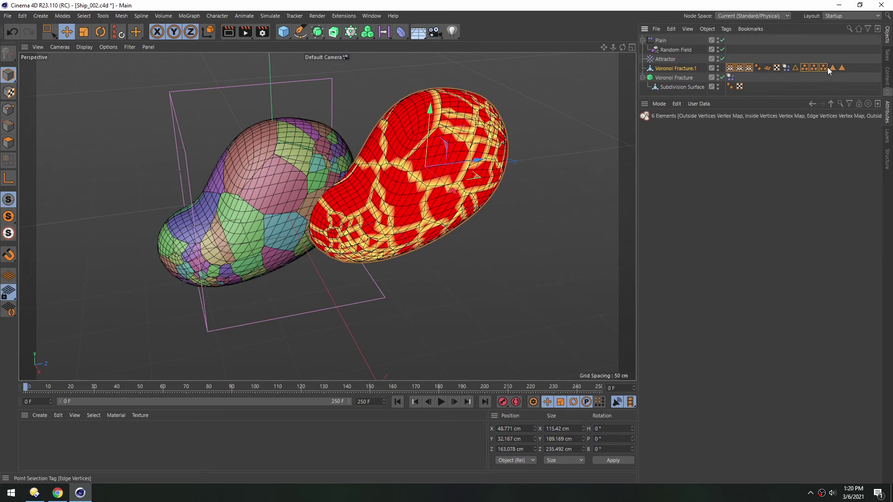
left_click(833, 68, "ctrl")
left_click(839, 69, "ctrl")
left_click(795, 69, "ctrl")
left_click(768, 69, "ctrl")
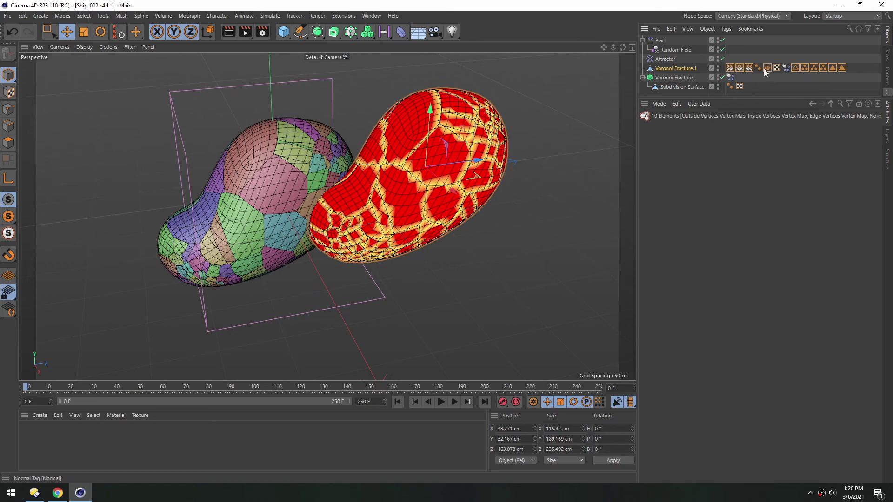
key("Delete")
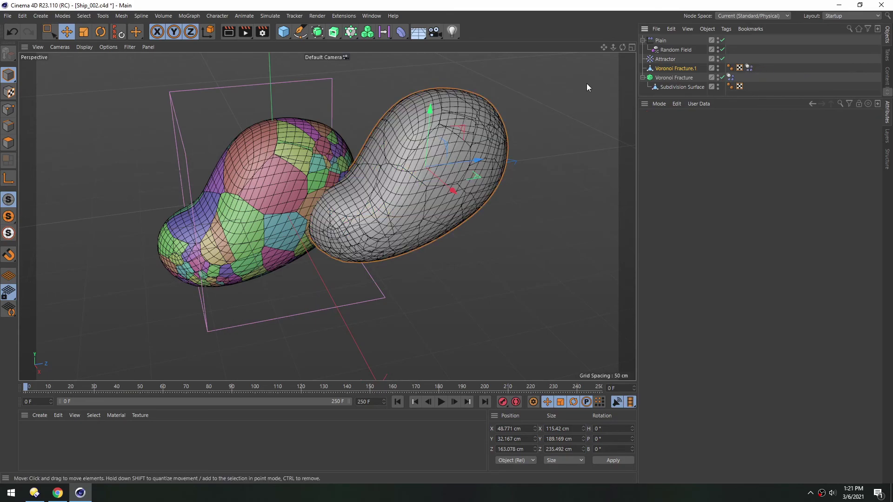
left_click(658, 104)
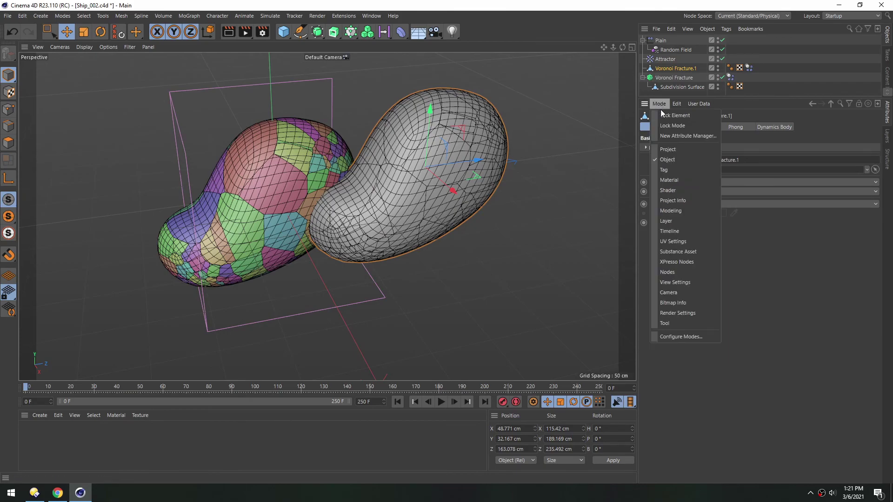
left_click(671, 200)
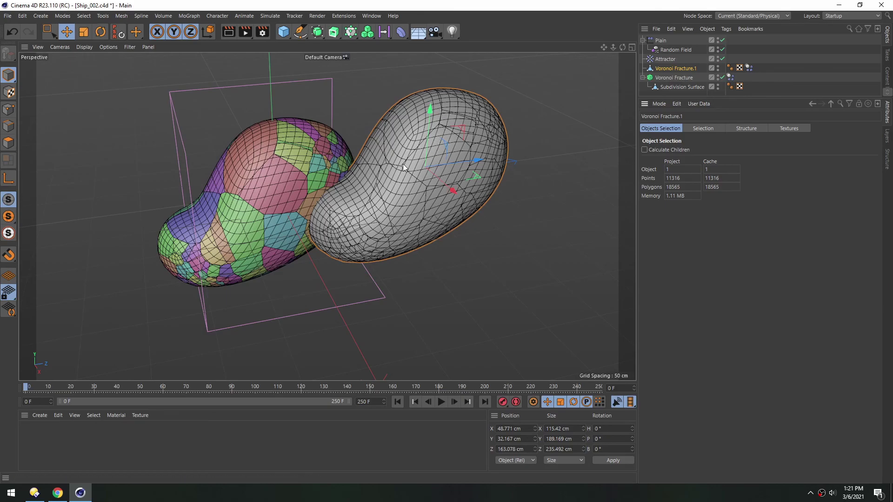
Delete the connected Voronoi Fracture copy and show the original Voronoi Fracture's distribution source settings
left_click(650, 69)
key("Delete")
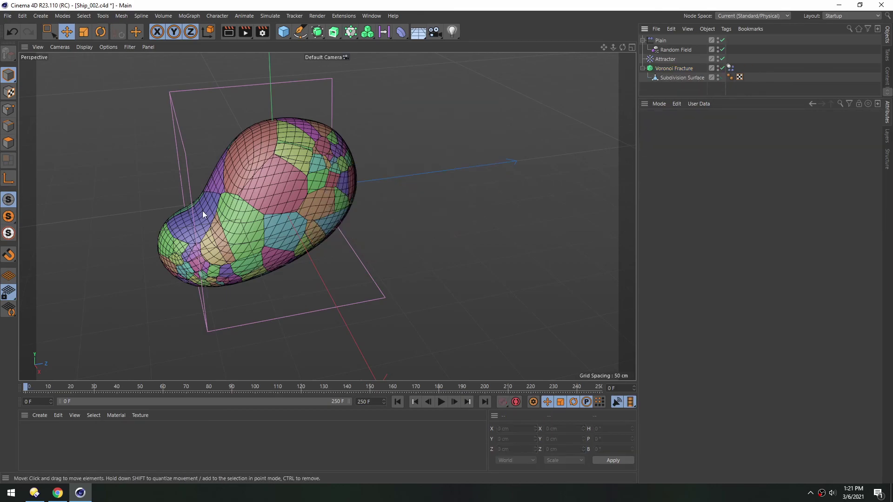
left_click_drag(226, 224, 302, 198, "alt")
middle_click_drag(302, 198, 306, 197, "alt")
left_click(650, 68)
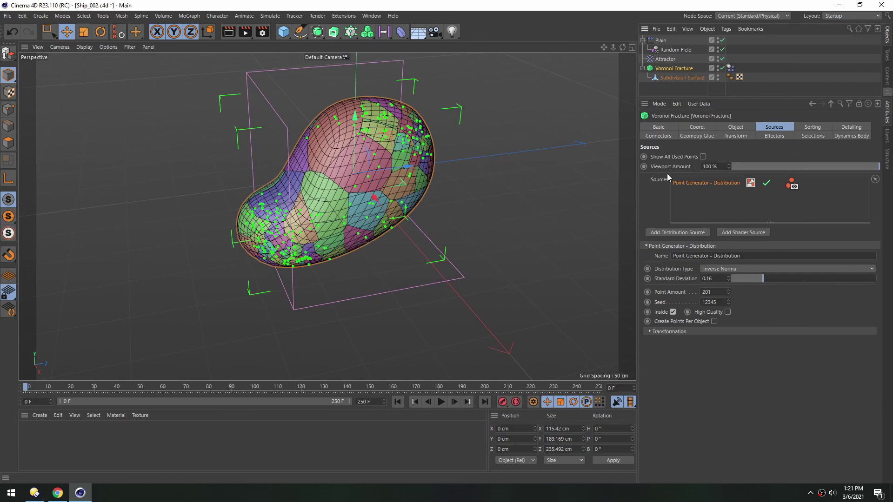
left_click(717, 292)
Deselect the Voronoi Fracture, hide the wireframe lines on the shaded model, and play the fracture simulation
left_click(193, 194)
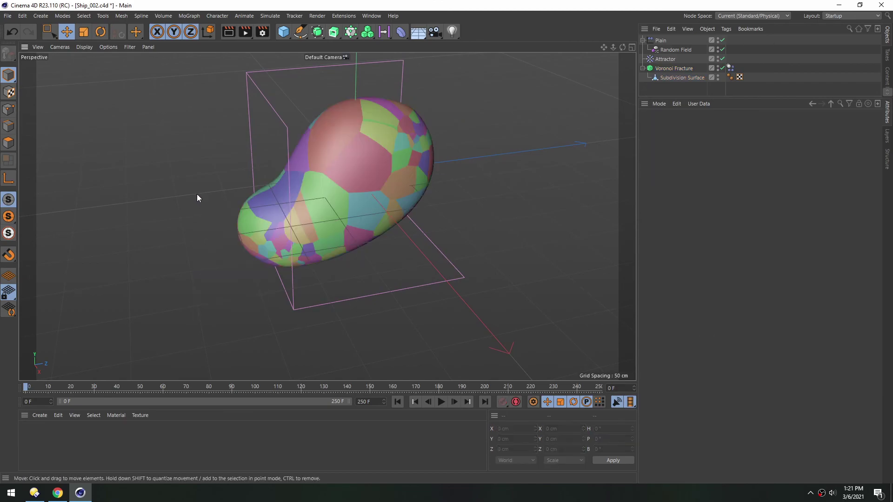
left_click_drag(196, 194, 301, 185, "alt")
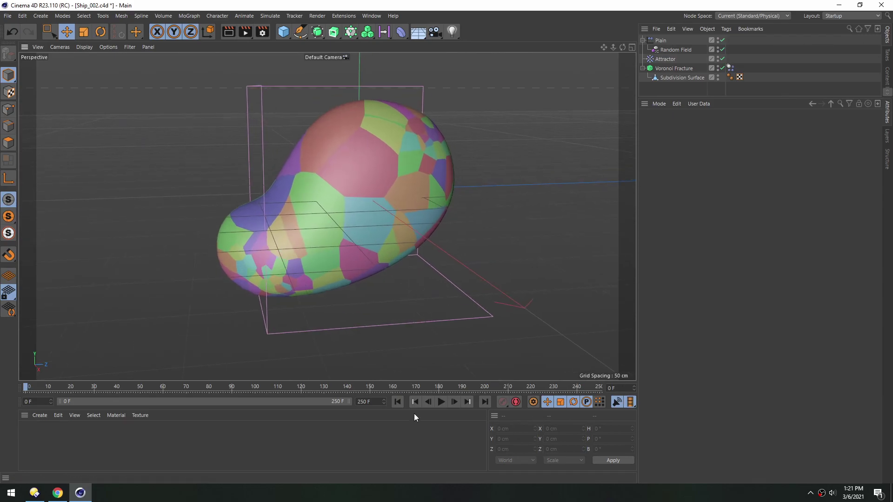
left_click(441, 402)
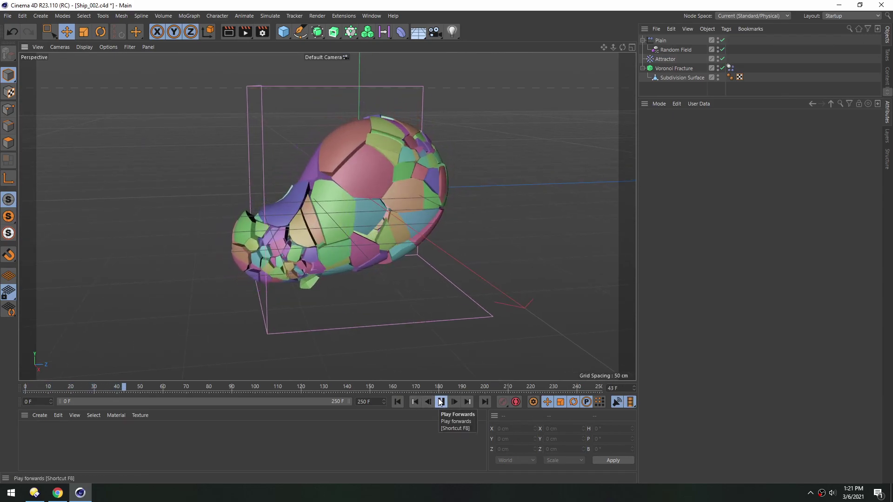